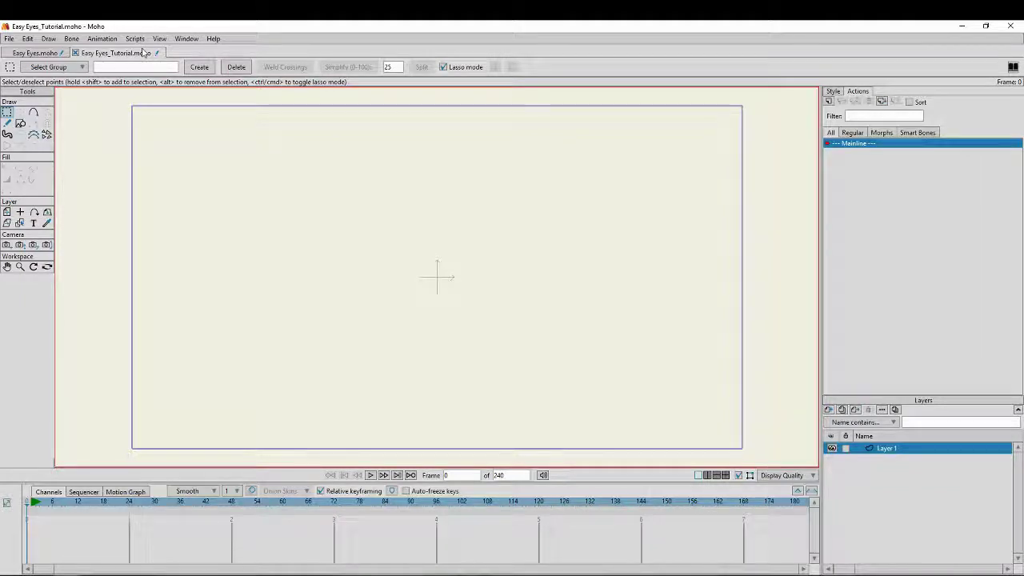
Add a group layer above Layer 1 and name it Eyes
click(829, 410)
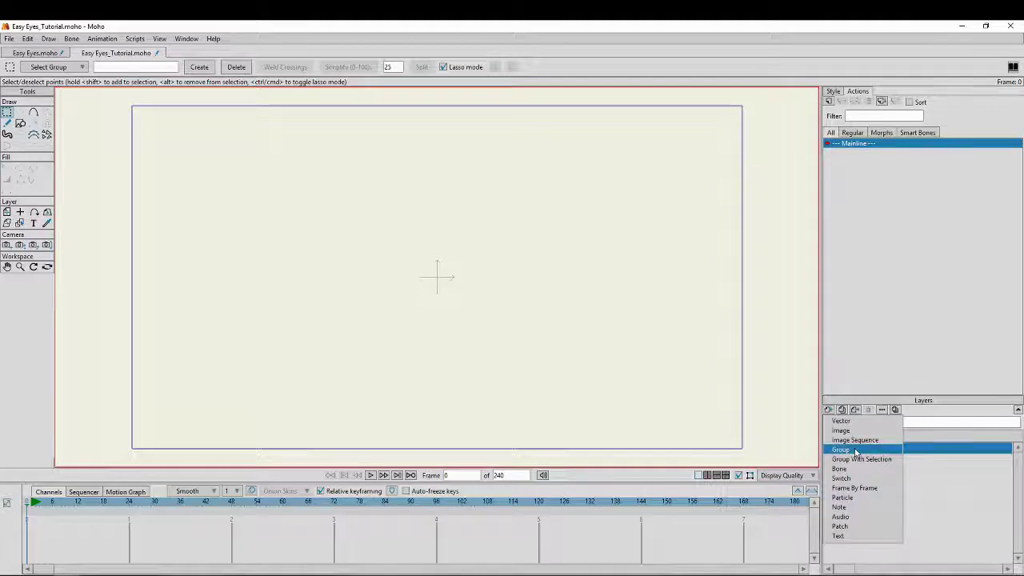
click(841, 450)
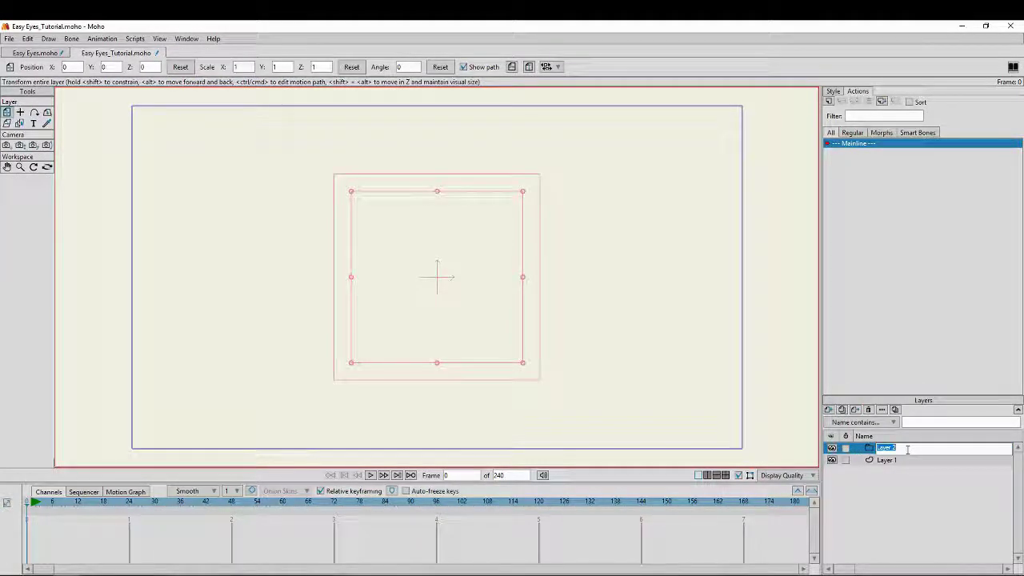
text(Eye)
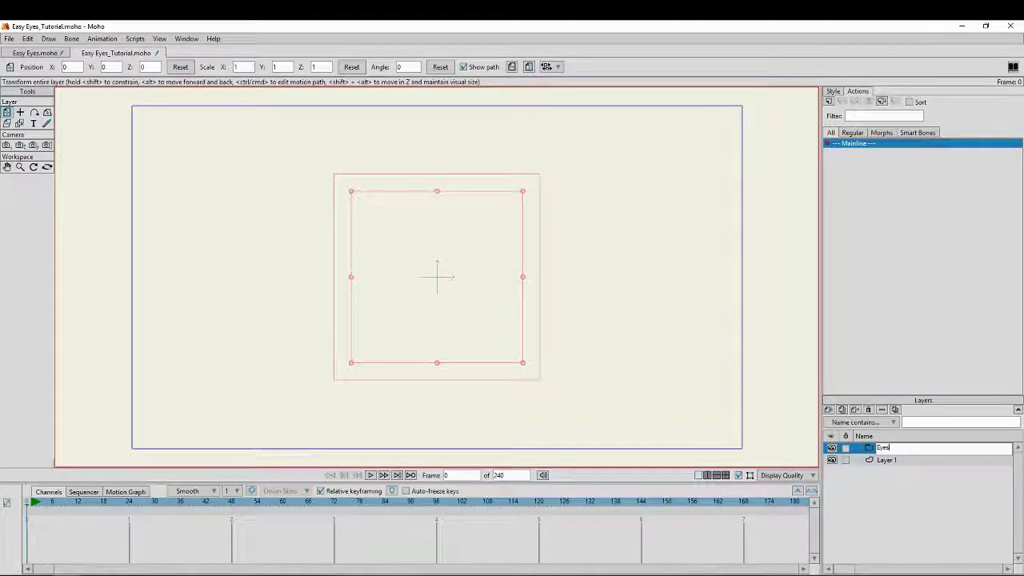
text(s)
key(Return)
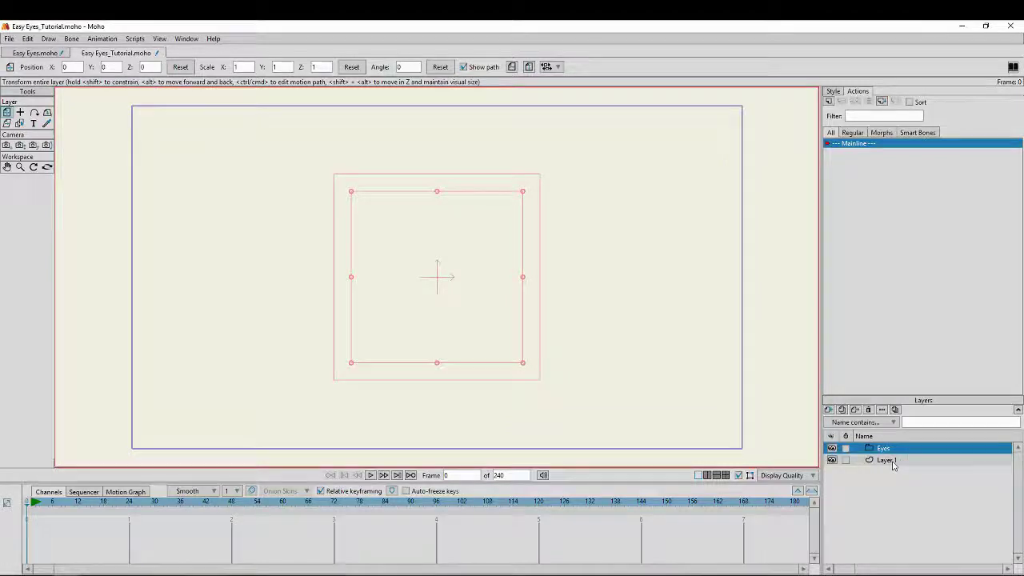
Move Layer 1 into the Eyes group and rename it Eye Lids
click(892, 462)
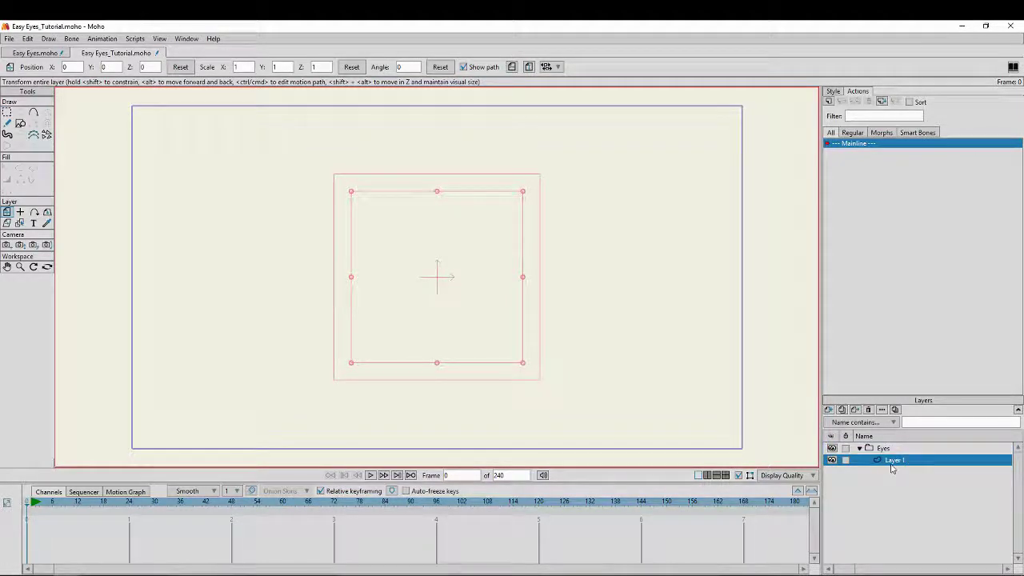
double_click(893, 466)
text(Eye Lids)
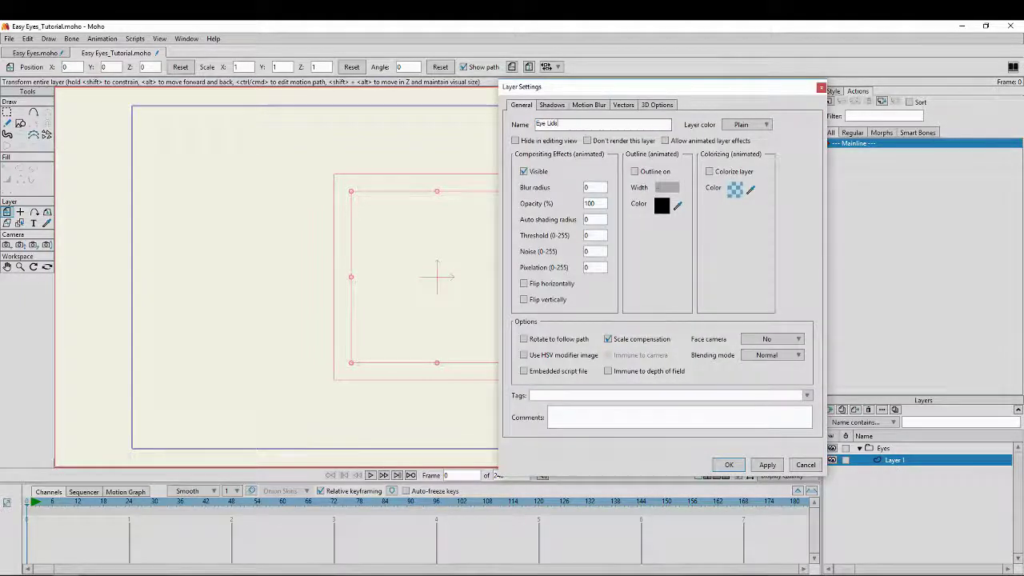
key(Return)
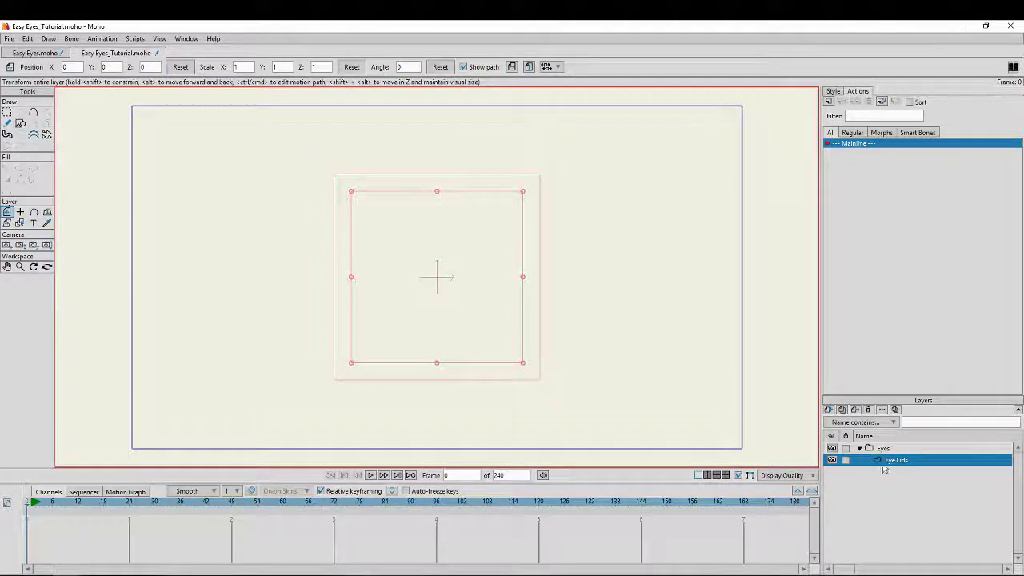
Add two vector layers inside the Eyes group above the Eye Lids layer
click(829, 409)
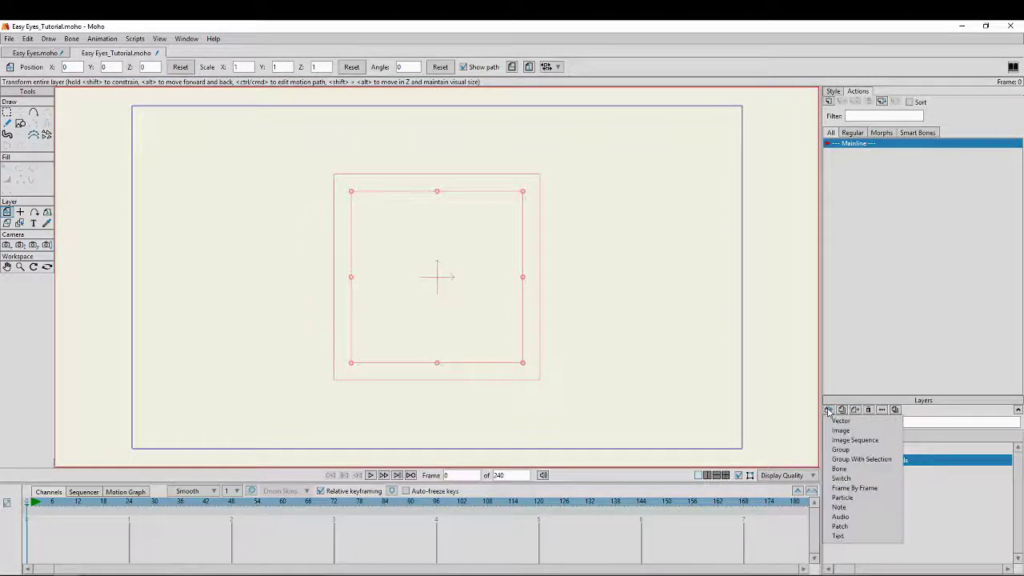
click(845, 422)
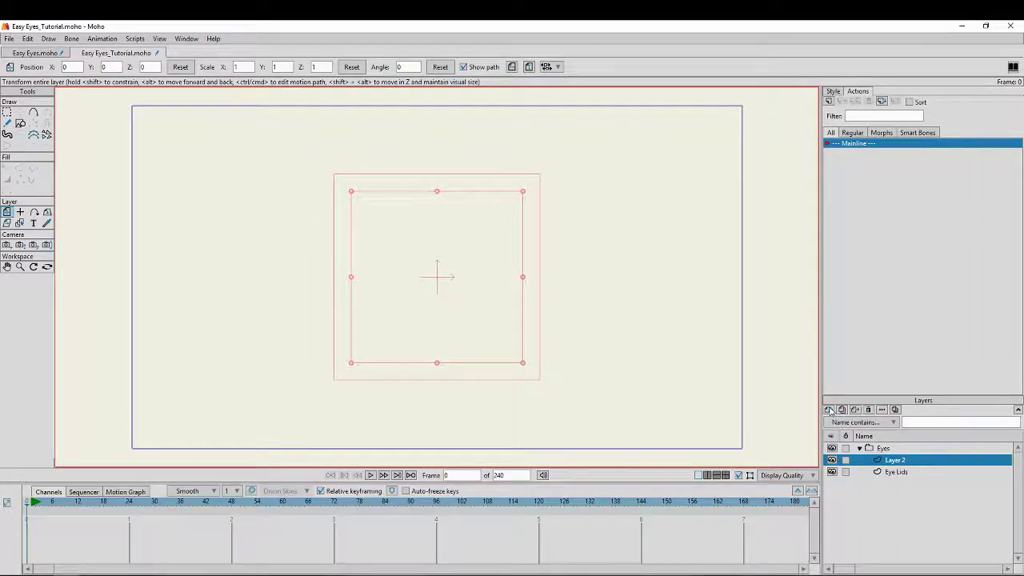
click(829, 408)
click(840, 422)
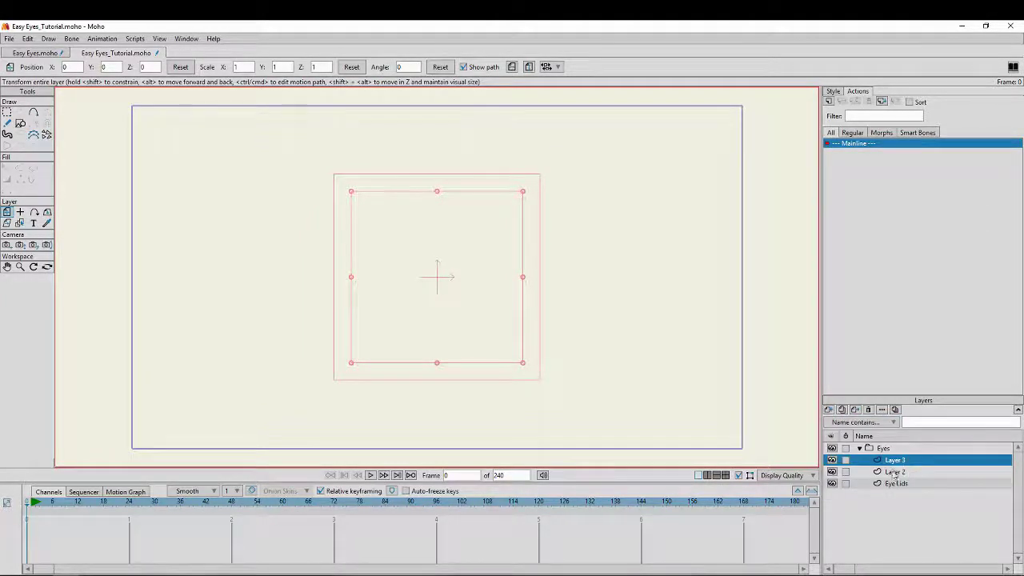
Move Layer 2 below Eye Lids in the Eyes group and rename it Pupils
click(894, 472)
drag(898, 489, 899, 488)
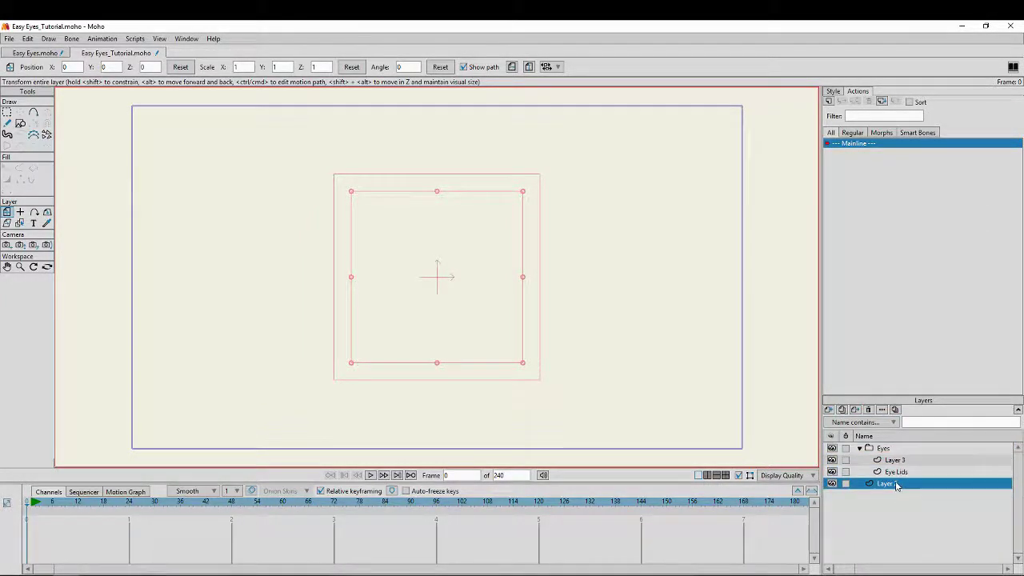
double_click(899, 484)
text(Pu)
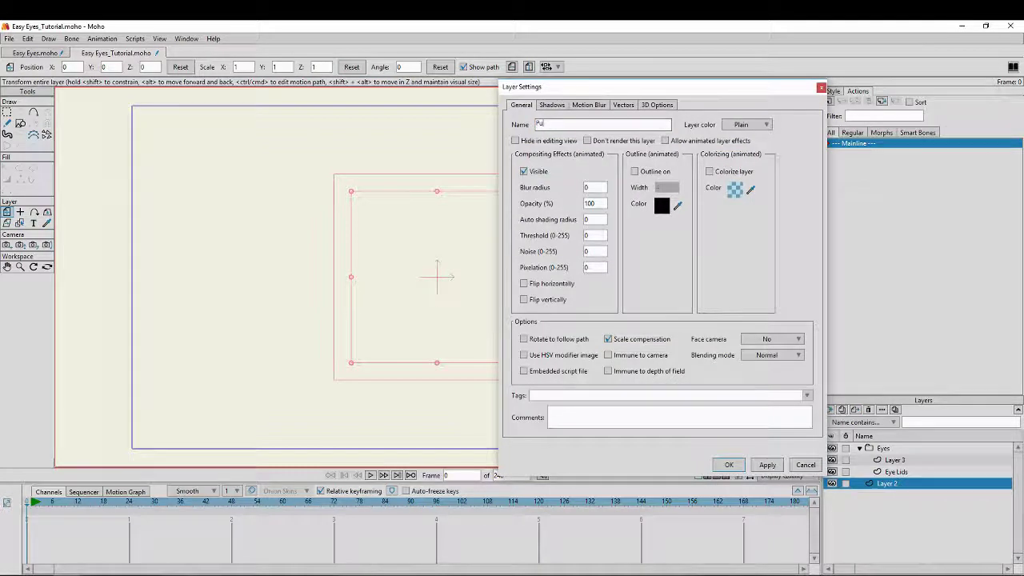
text(pils)
key(Return)
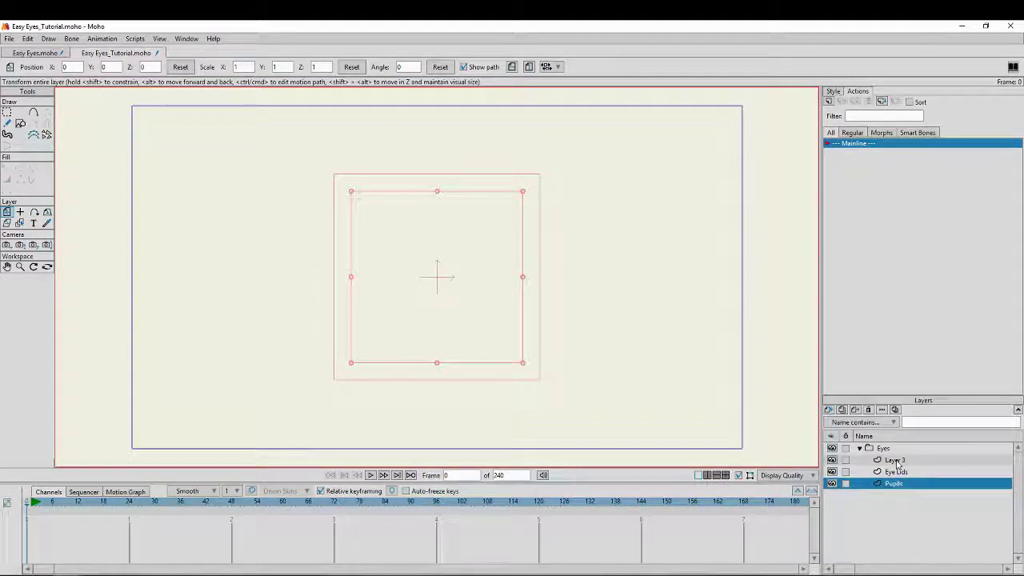
Move Layer 3 below Pupils in the Eyes group and rename it Eye whites
drag(897, 464, 900, 486)
double_click(895, 484)
text(y)
text(y)
text(e)
text(yewhi)
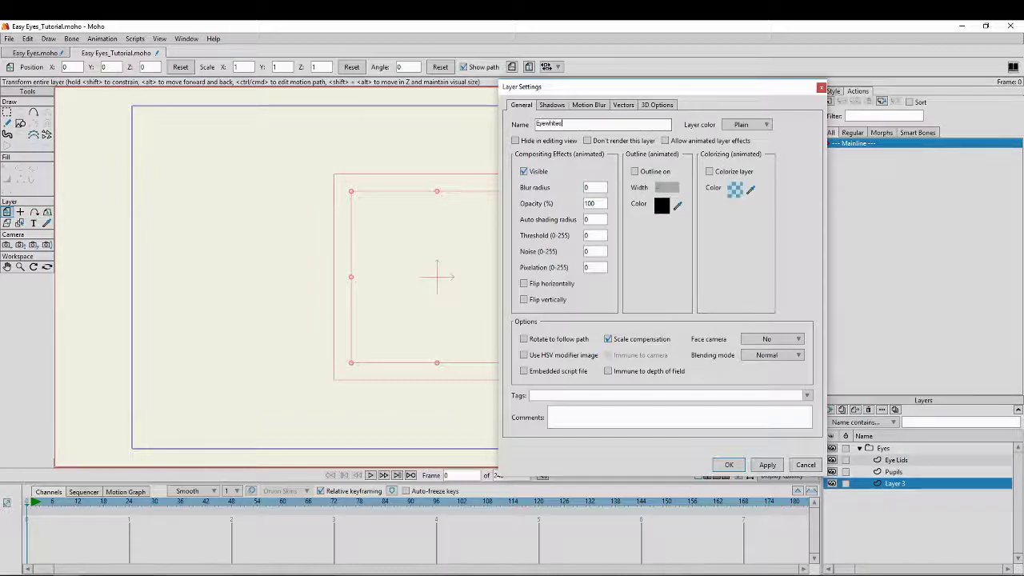
click(729, 465)
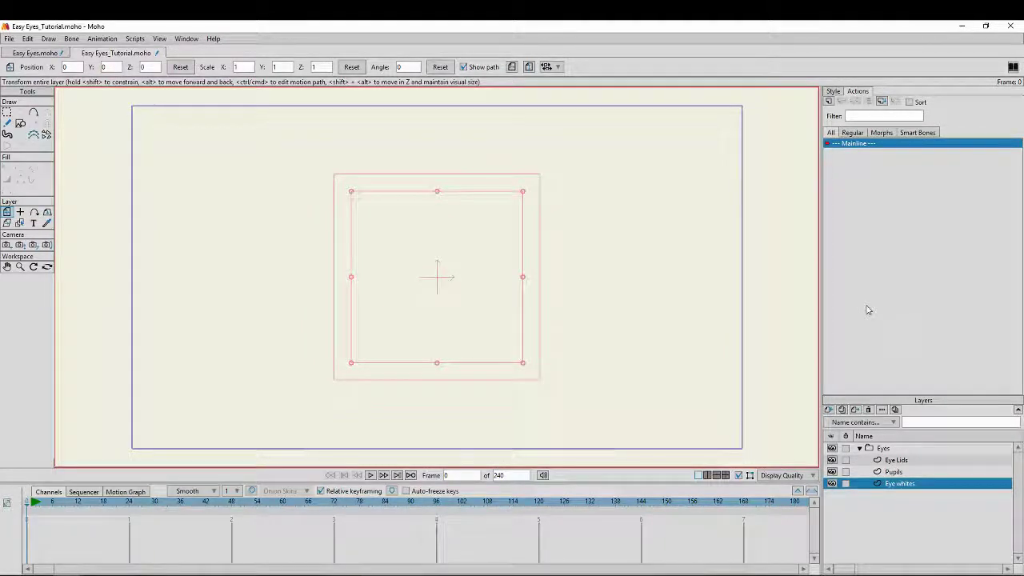
click(832, 484)
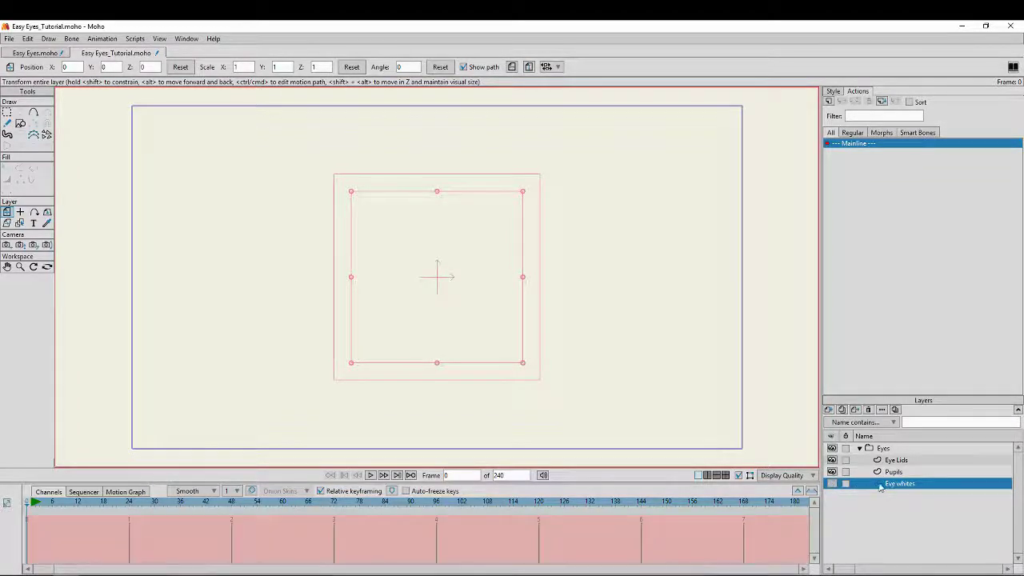
click(832, 484)
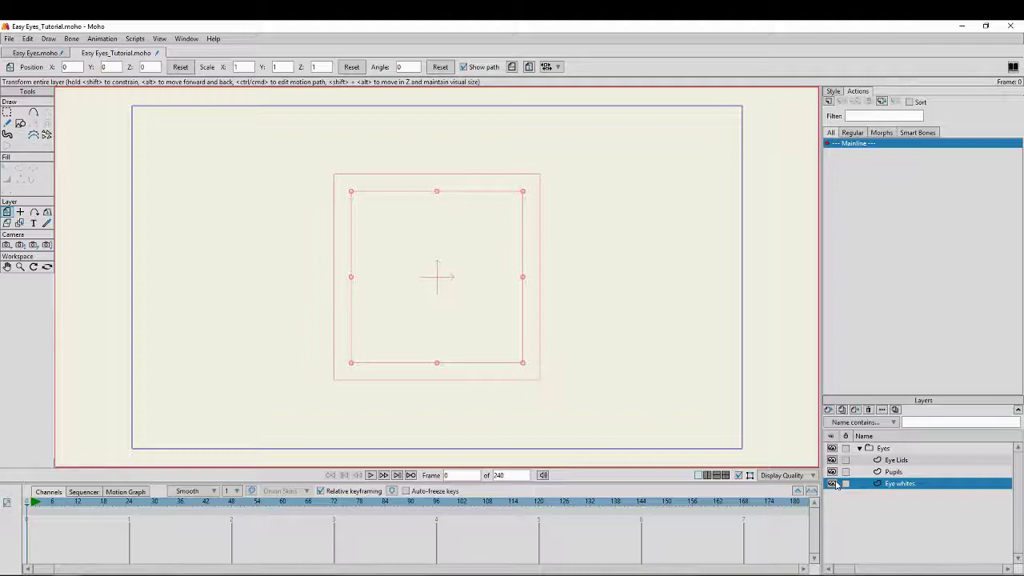
Draw a closed four-point oval on the Eye Lids layer, just up and left of the canvas origin
click(896, 460)
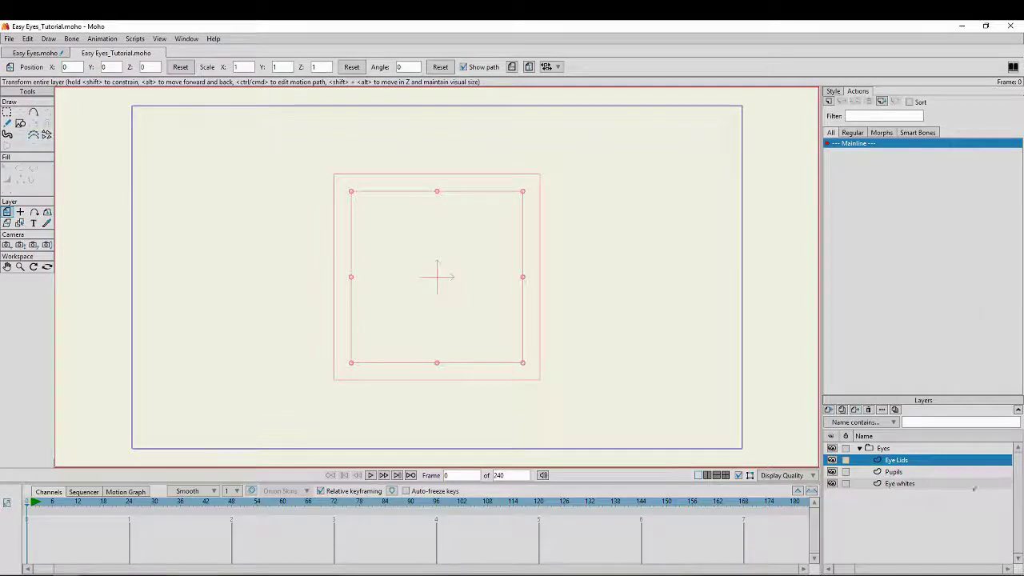
click(33, 114)
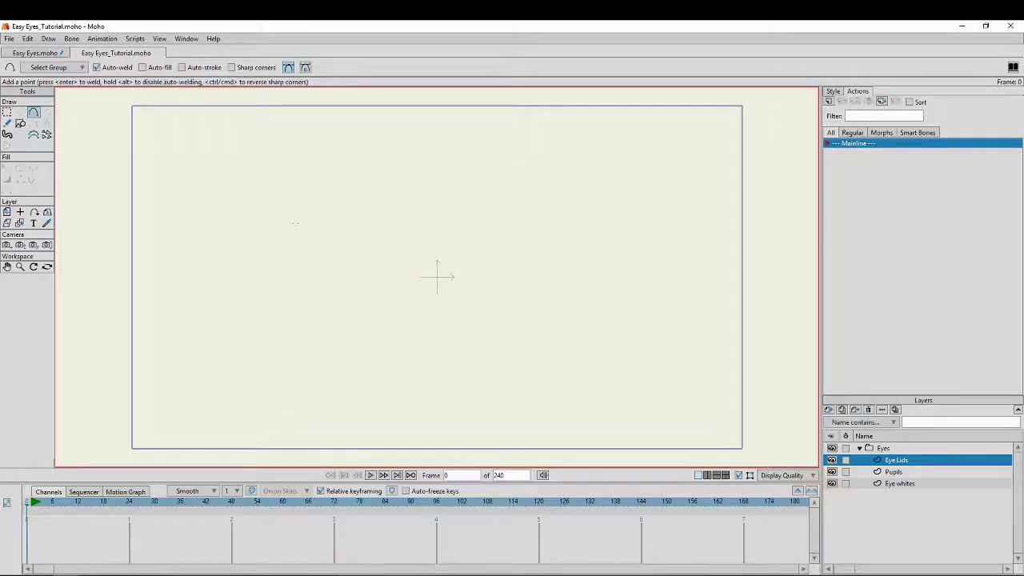
mouse_move(325, 247)
mouse_down()
mouse_move(365, 237)
mouse_move(380, 221)
mouse_move(467, 267)
mouse_move(453, 252)
mouse_move(376, 254)
mouse_move(376, 267)
mouse_up()
drag(376, 267, 325, 247)
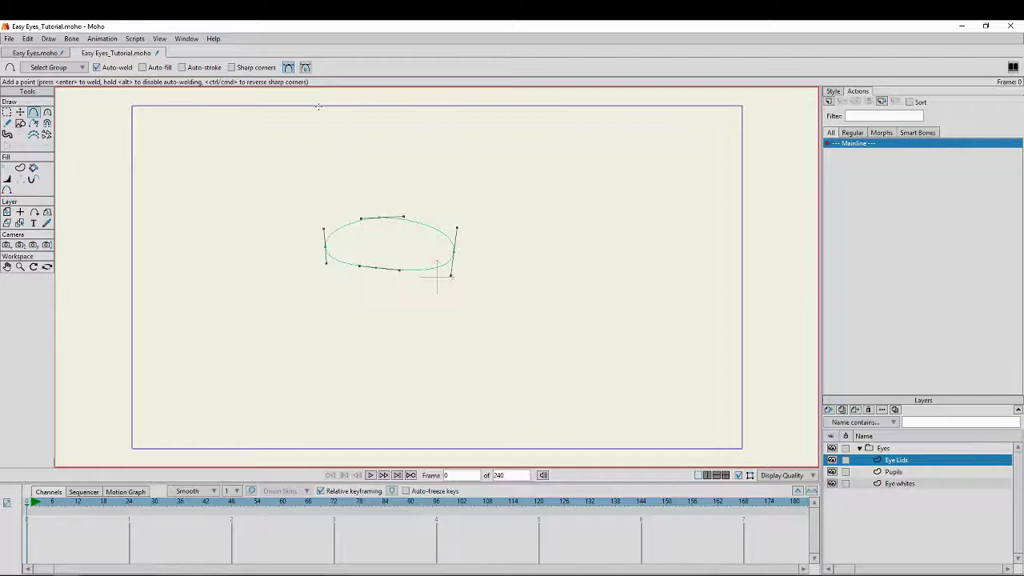
Reshape the oval into an upward-arching crescent by raising its lower and upper middle points and angling the corner handles inward
click(20, 112)
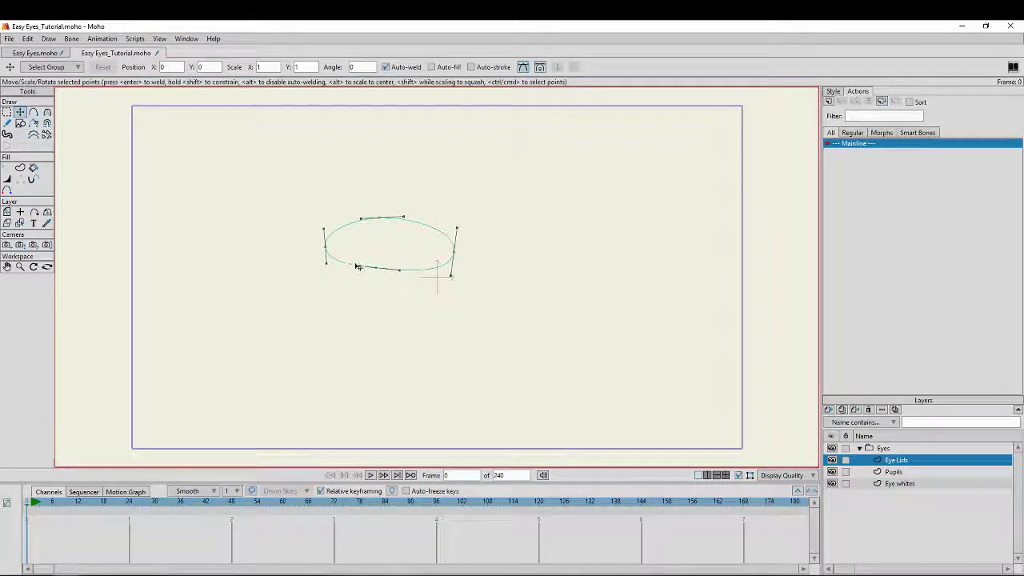
drag(324, 246, 348, 240)
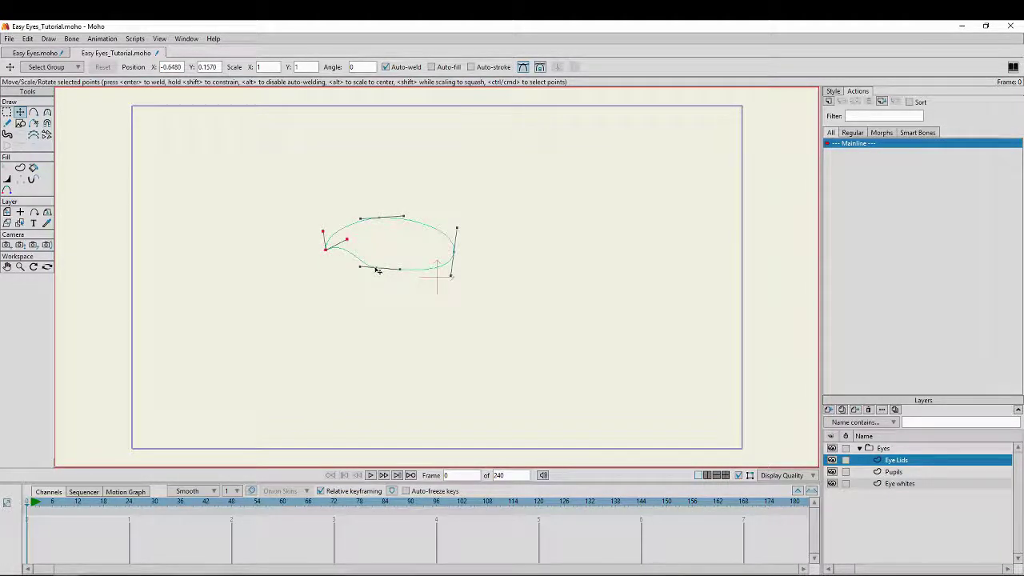
click(381, 270)
drag(380, 269, 391, 234)
drag(443, 267, 450, 230)
click(469, 234)
drag(382, 212, 392, 192)
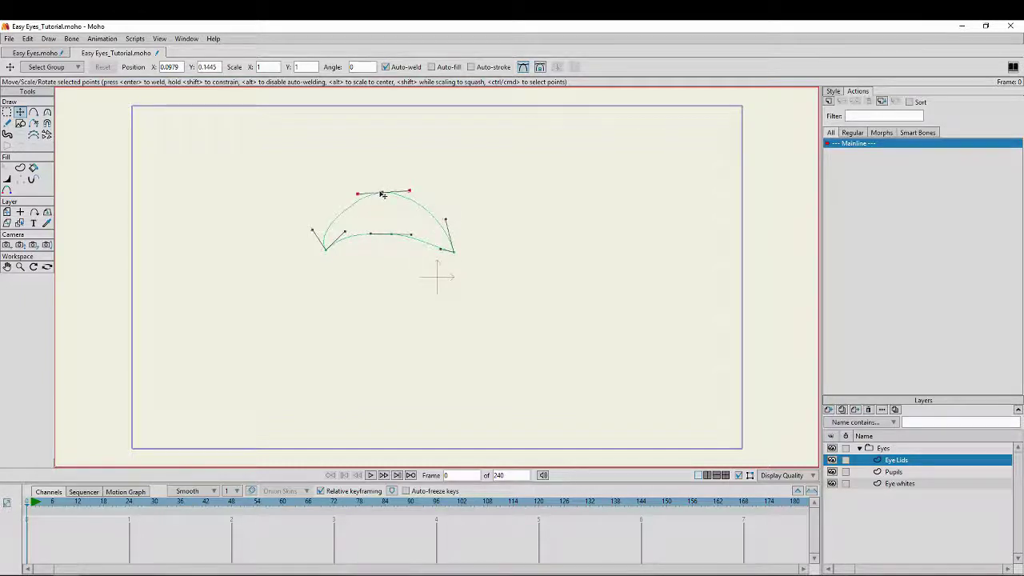
Refine the crescent's curvature by adjusting the corner handles and centring the upper and lower middle points
drag(391, 236, 456, 221)
drag(312, 230, 320, 226)
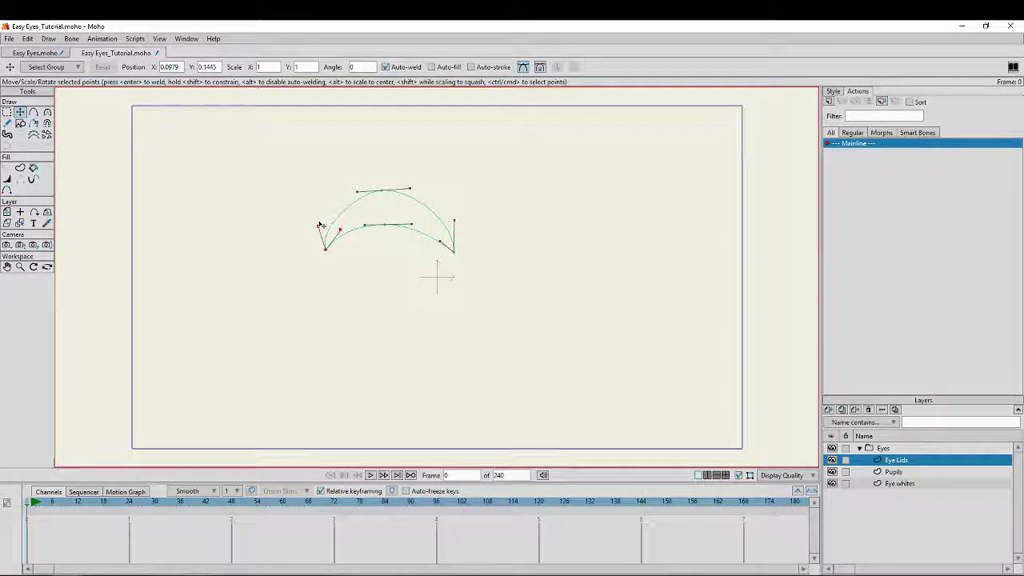
click(382, 191)
drag(381, 195, 388, 195)
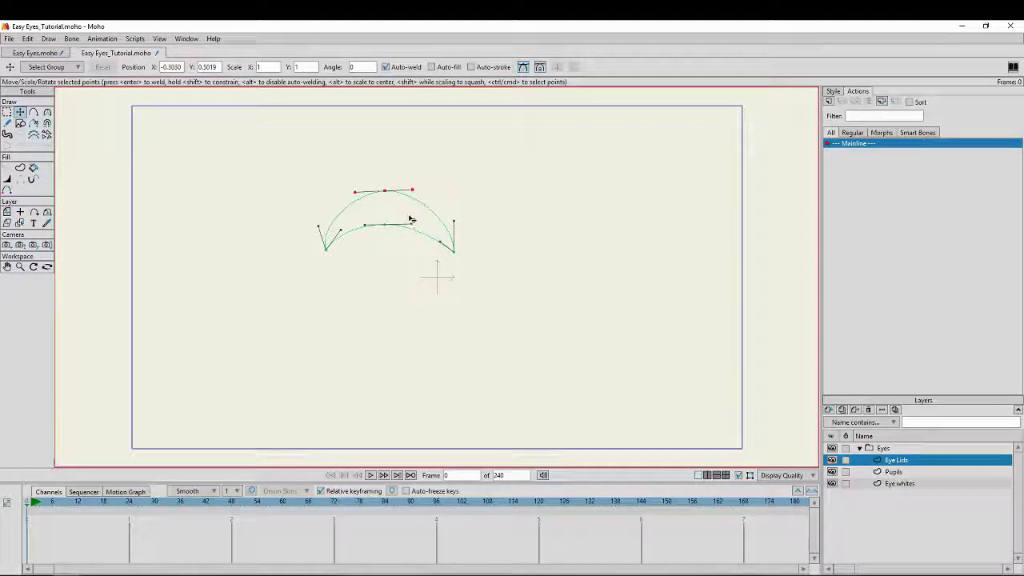
drag(392, 227, 394, 228)
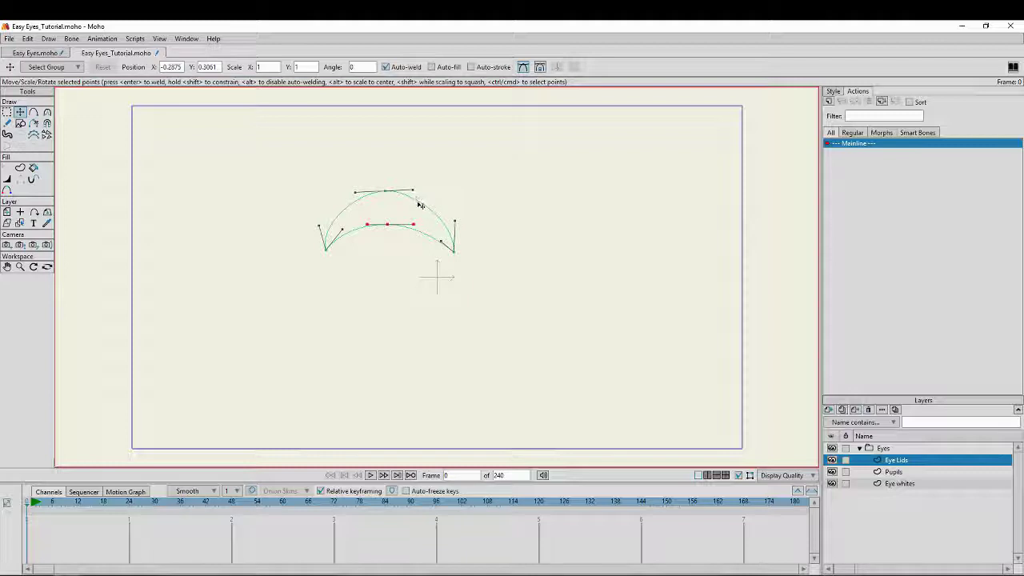
Create a shape with both fill and stroke from all points of the eyelid crescent
key(ctrl+a)
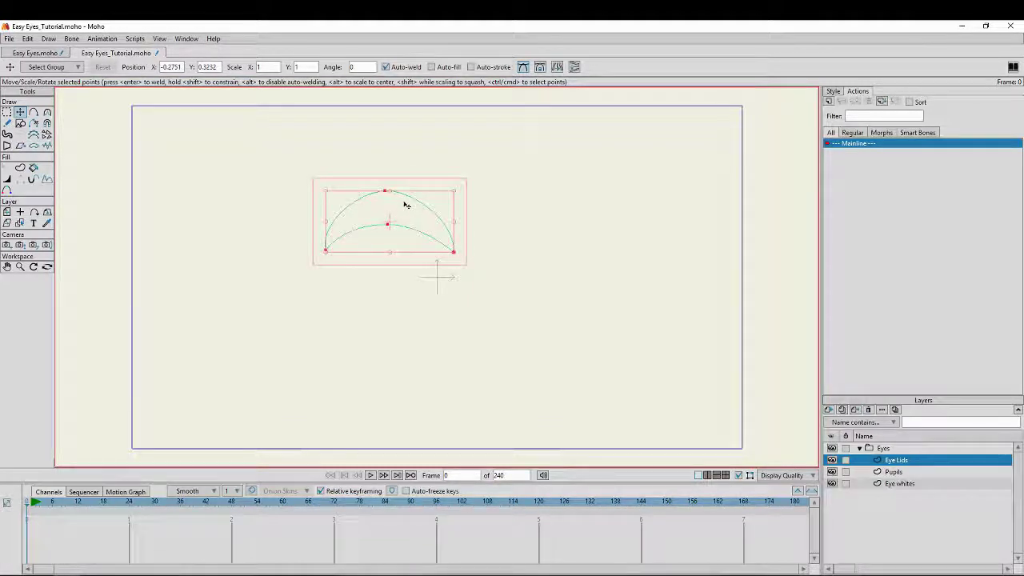
click(20, 168)
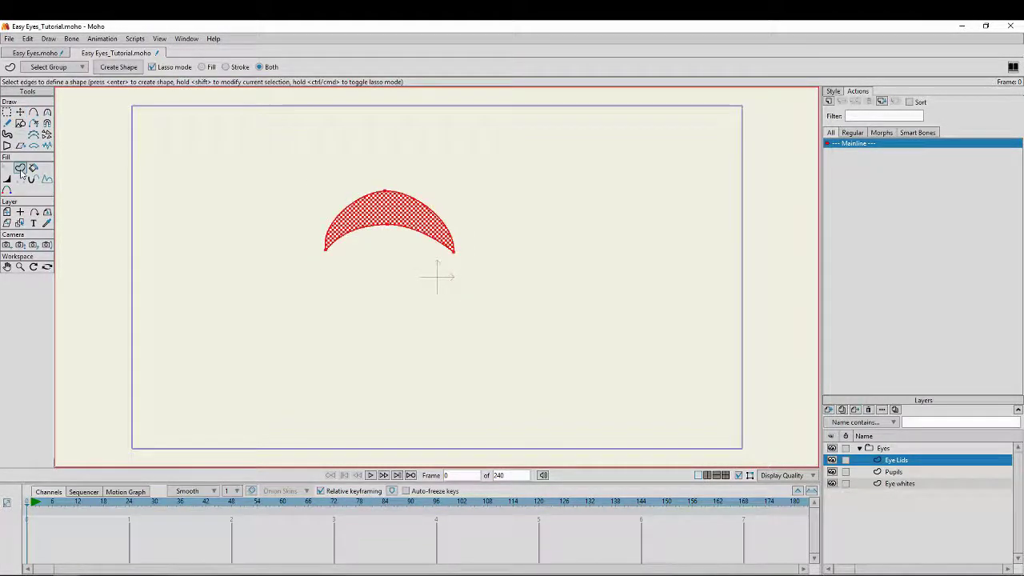
click(118, 66)
Show the eyelid shape's style settings with the advanced options turned off
click(845, 116)
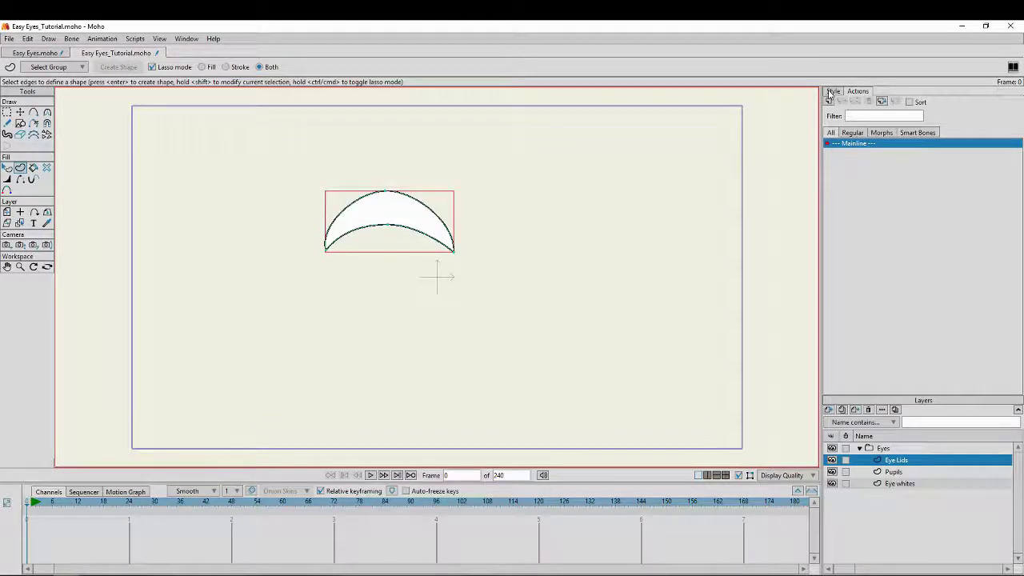
click(833, 91)
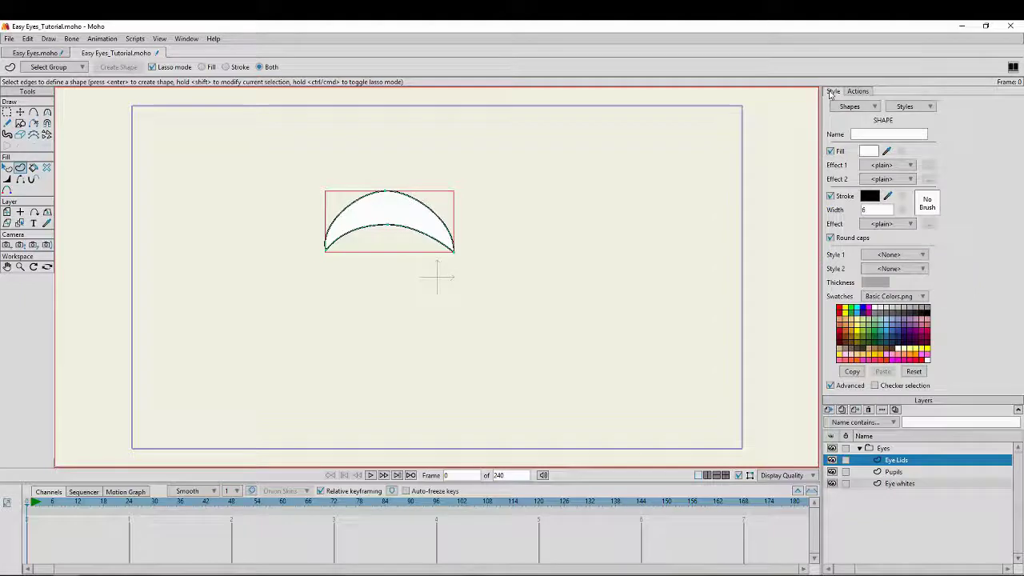
click(925, 257)
click(949, 246)
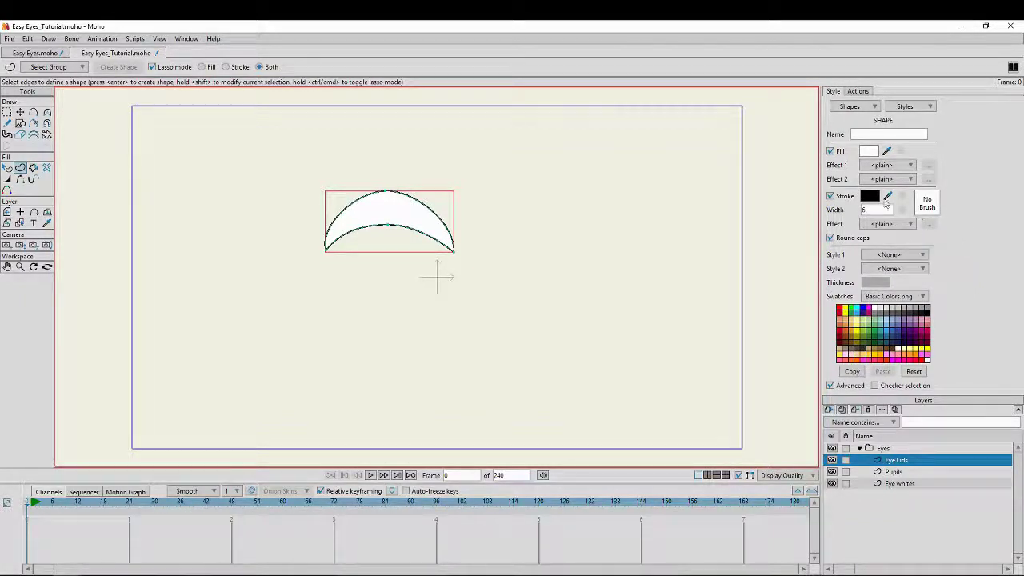
click(831, 386)
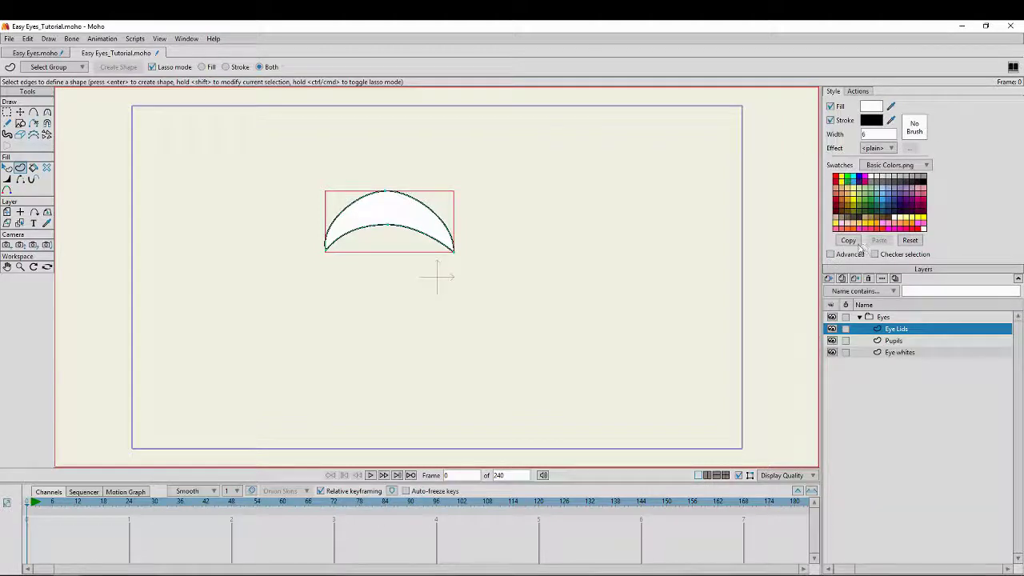
Load the Skin.png colour swatches and fill the eyelid shape with a light peach skin tone
click(890, 166)
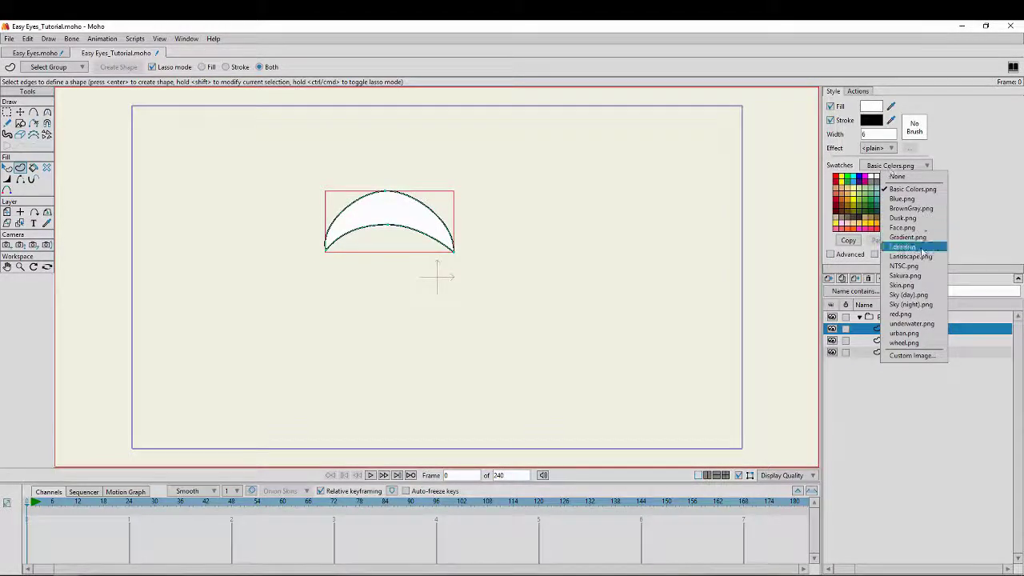
click(918, 285)
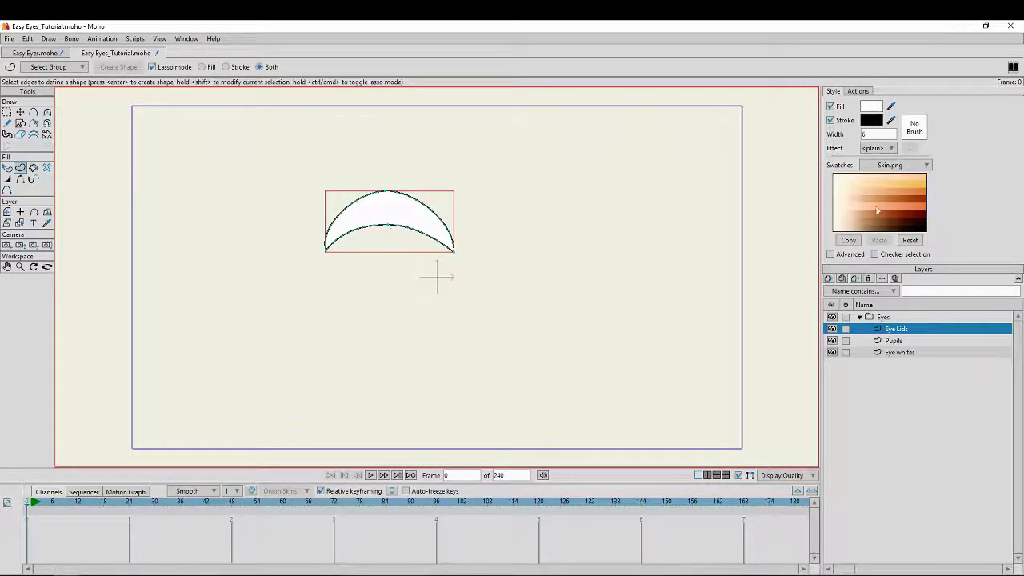
click(891, 183)
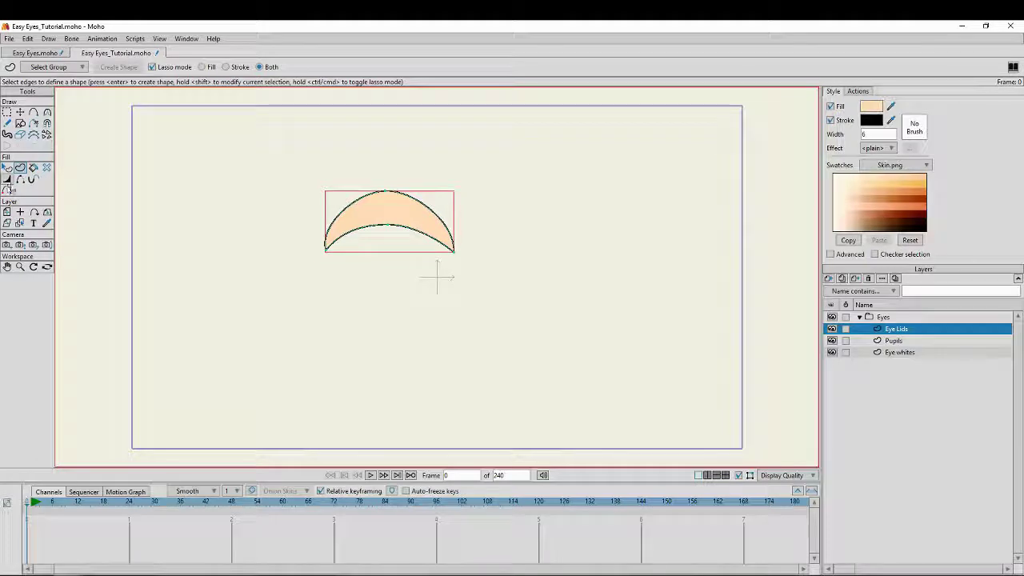
Hide both upper edges of the eyelid's outline, leaving the black stroke only along its lower curve
scroll(321, 257, up, 3)
drag(414, 200, 387, 239)
scroll(389, 300, up, 4)
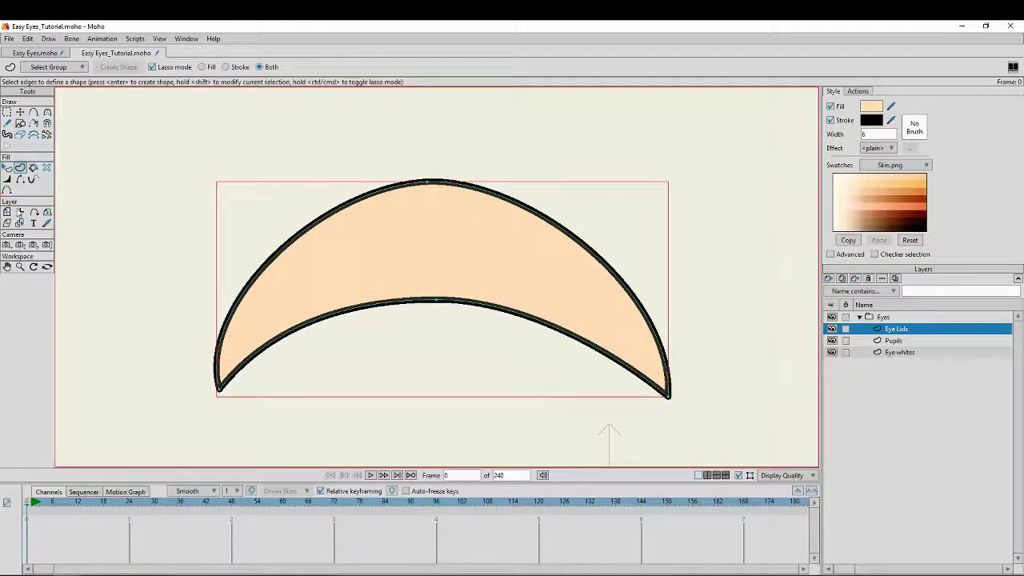
click(22, 180)
click(295, 244)
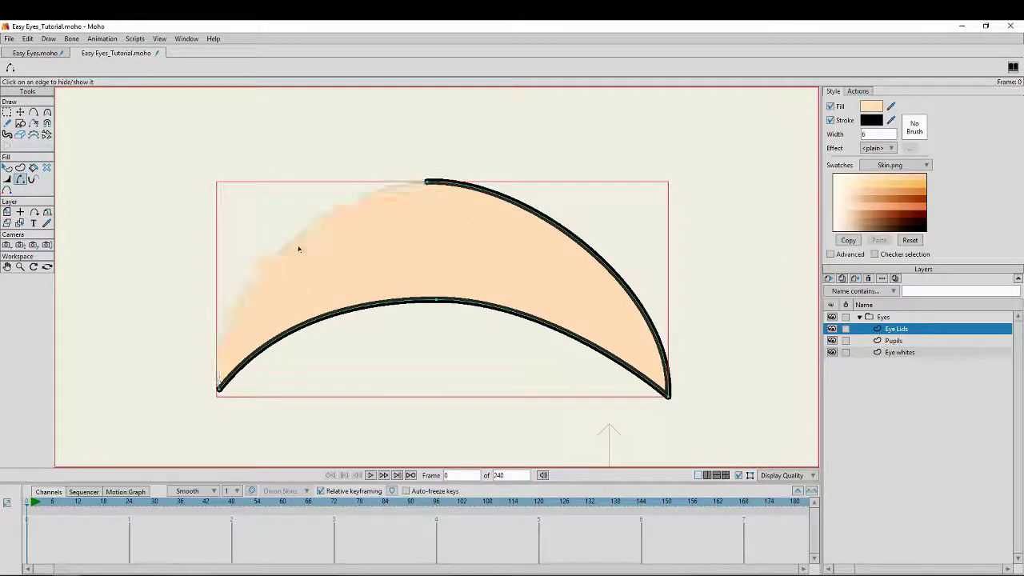
click(545, 219)
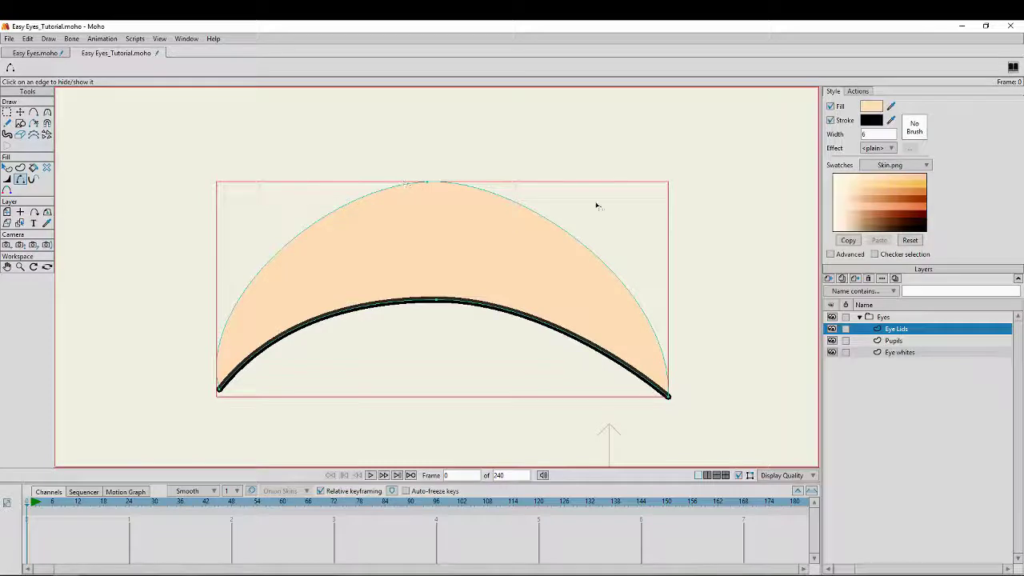
Adjust the lower eyelid line's width so it is thick at the middle and tapers towards both corners
click(7, 179)
drag(223, 398, 223, 399)
drag(451, 330, 483, 332)
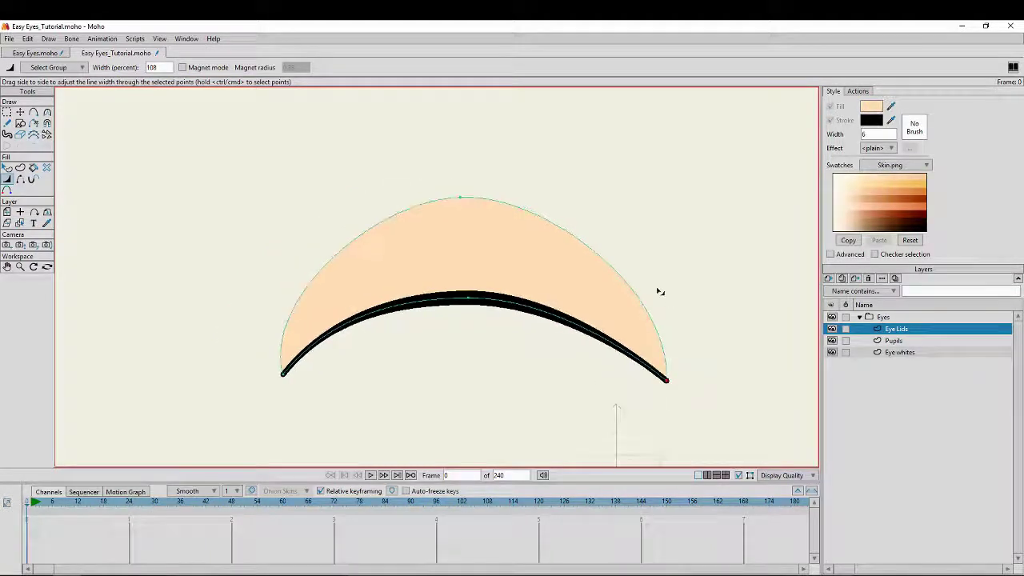
drag(525, 330, 510, 301)
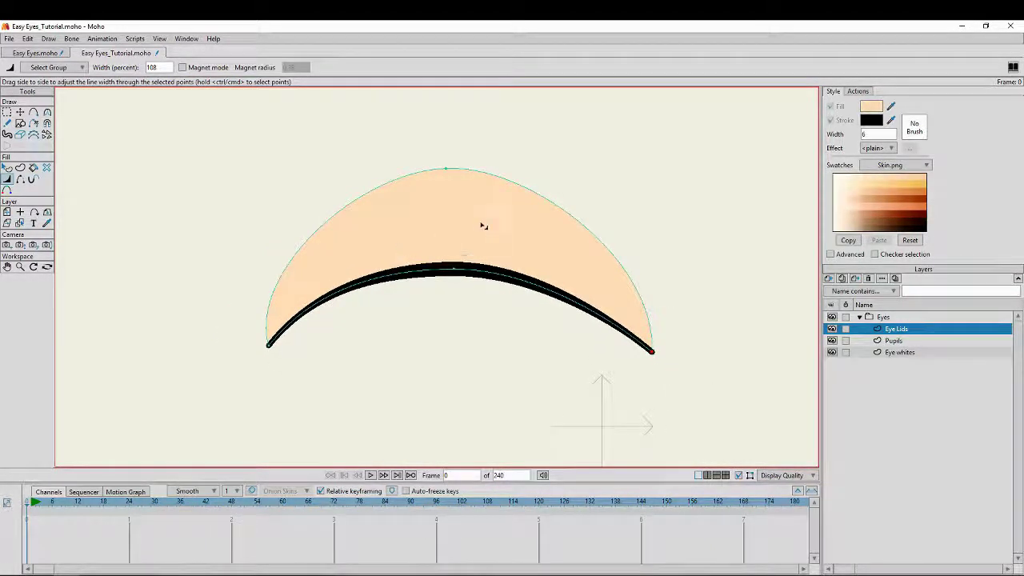
scroll(508, 272, down, 2)
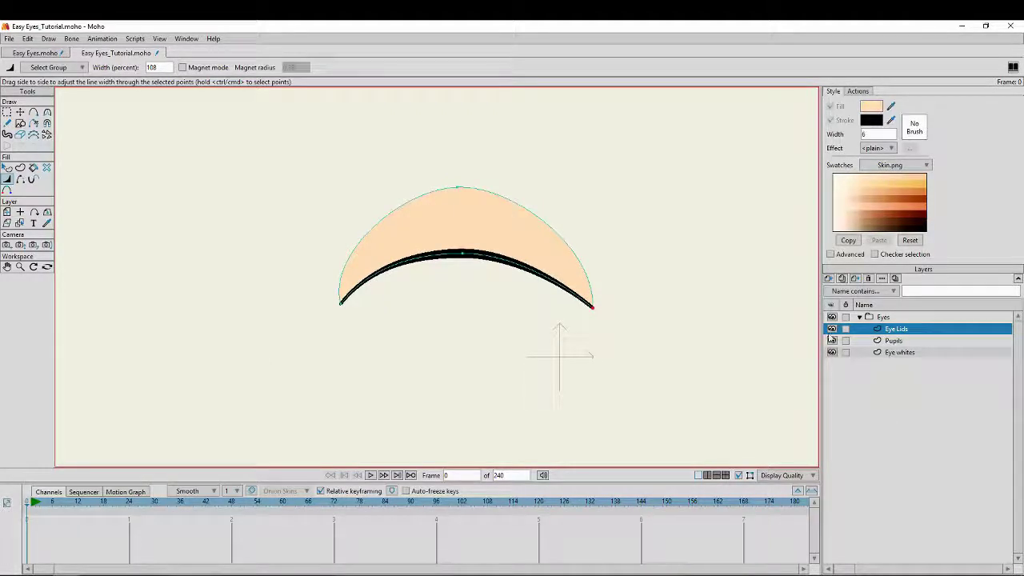
Make the Pupils layer active and set the Draw Shape tool to draw ovals
click(897, 341)
click(894, 341)
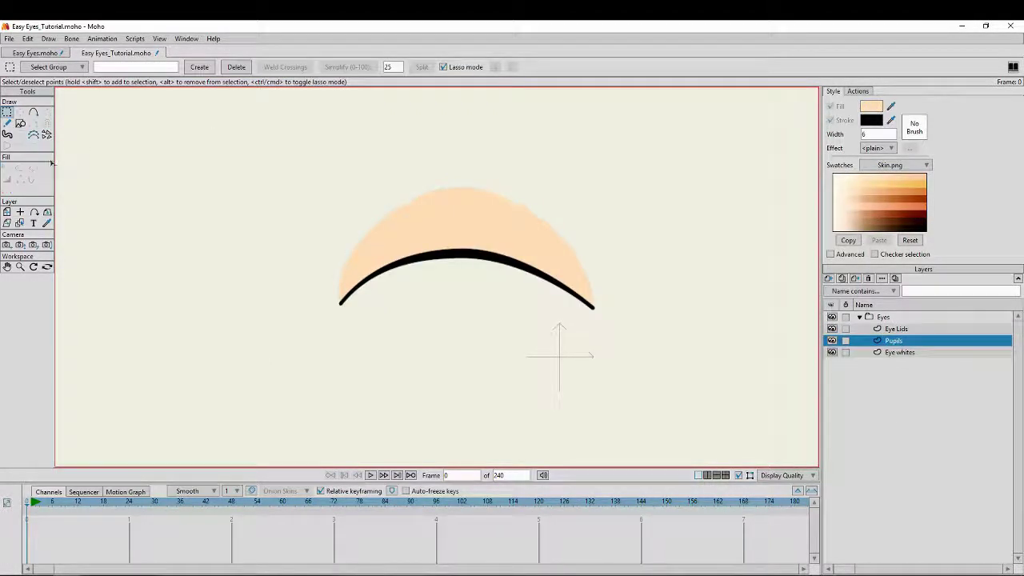
click(20, 124)
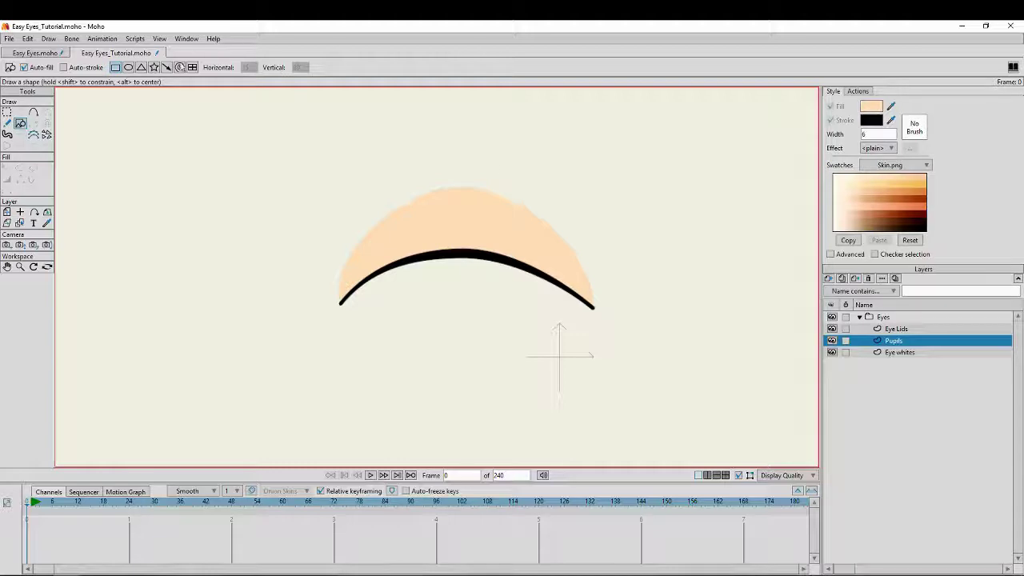
scroll(266, 220, up, 3)
click(128, 67)
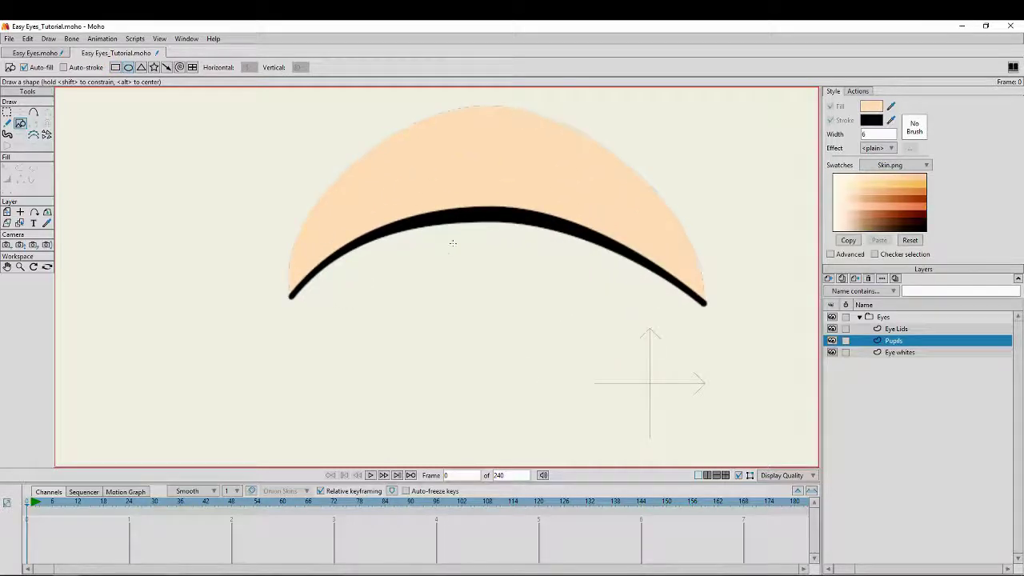
mouse_move(440, 253)
mouse_down()
mouse_move(534, 333)
mouse_move(526, 338)
mouse_up()
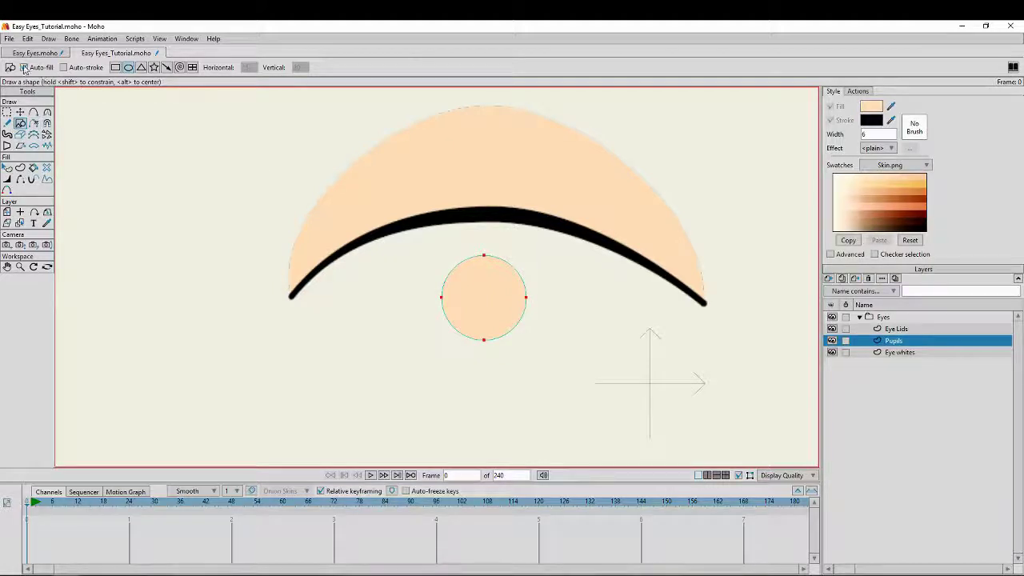
click(8, 168)
click(470, 298)
key(Delete)
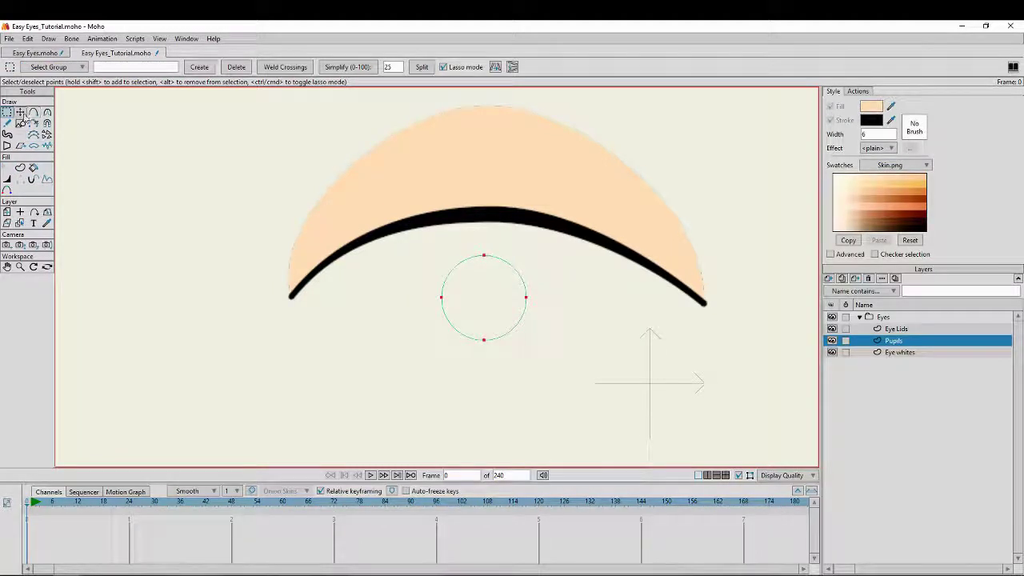
key(Delete)
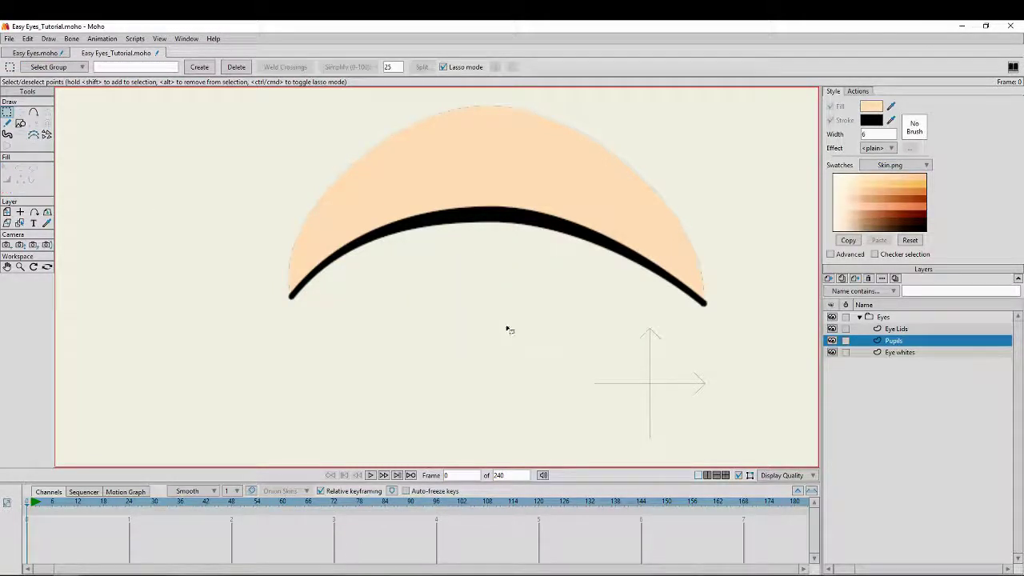
Draw an oval outline without automatic fill or stroke below the middle of the eyelid line
click(22, 124)
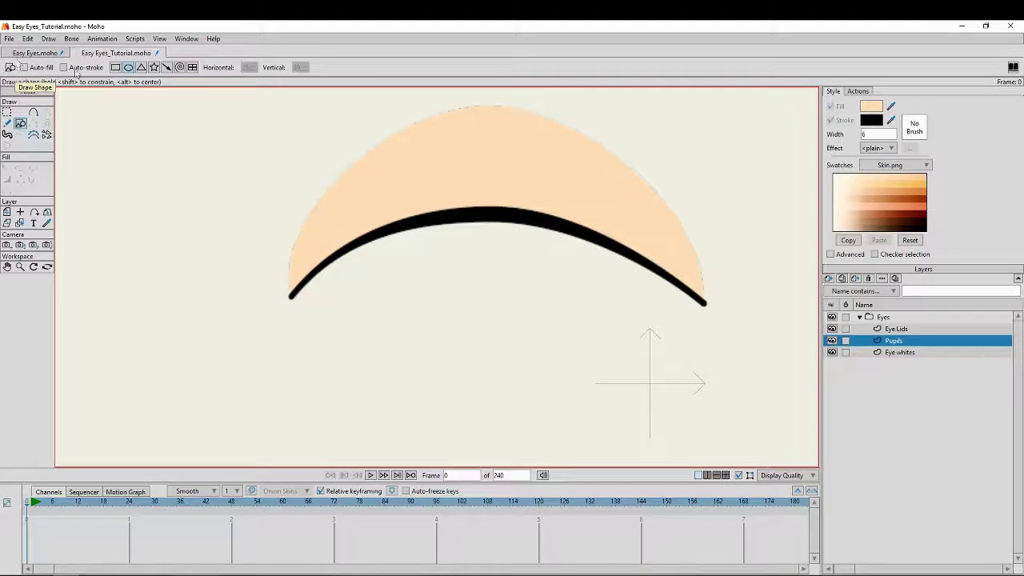
drag(432, 267, 549, 370)
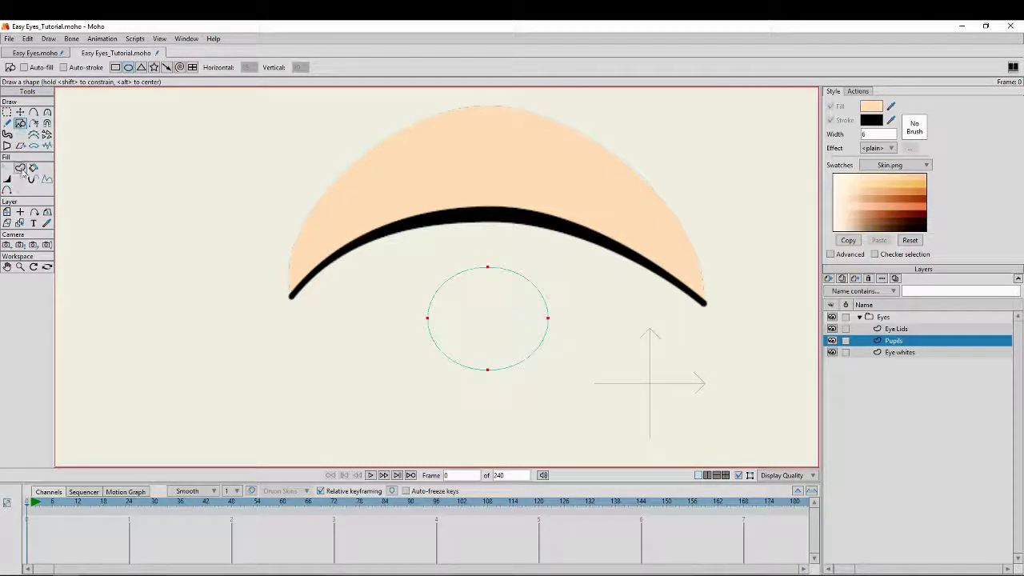
click(20, 168)
click(485, 327)
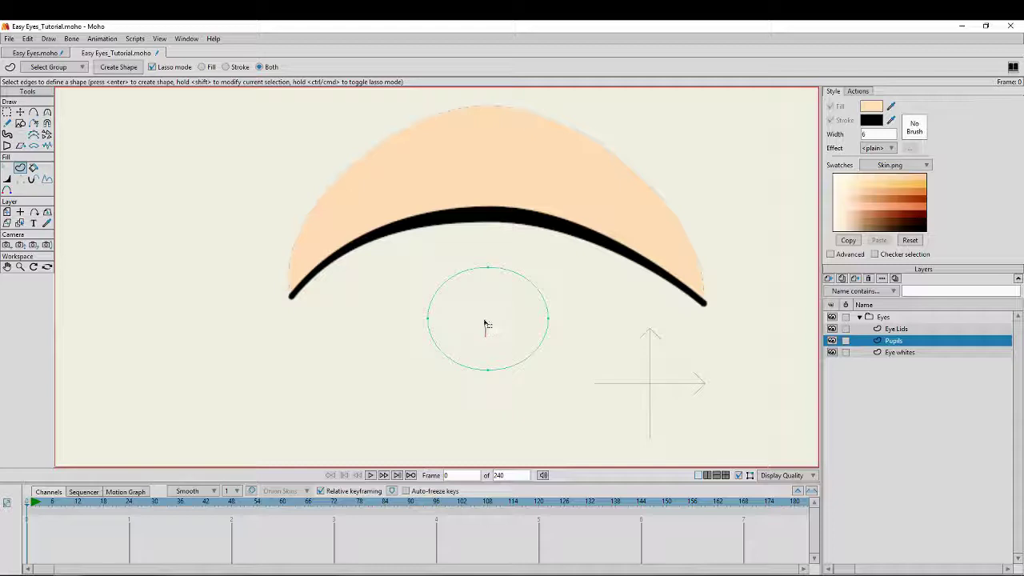
click(506, 274)
Move the oval up to just beneath the eyelid line and enlarge it slightly
click(20, 112)
drag(483, 330, 481, 292)
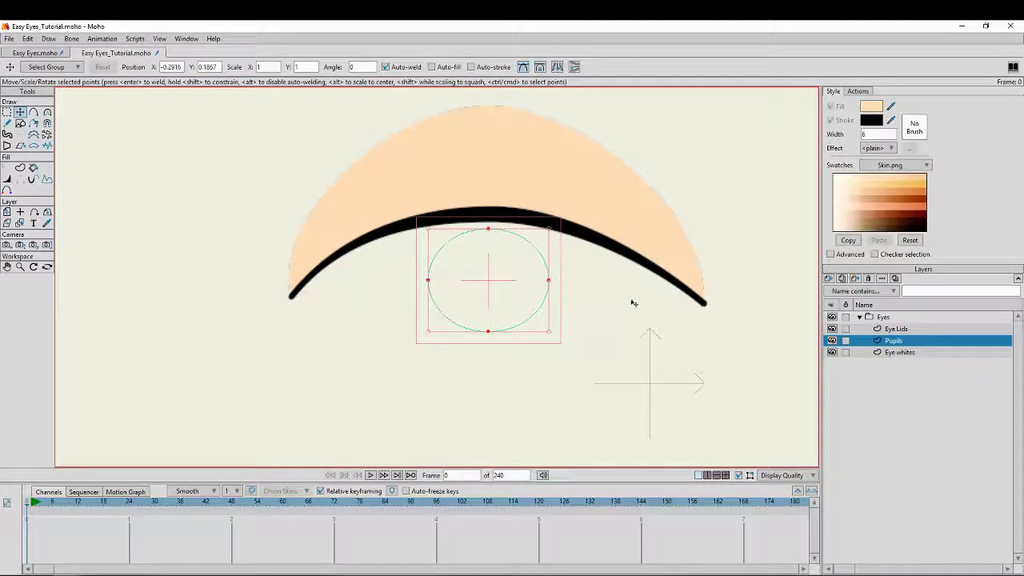
drag(549, 331, 552, 336)
drag(487, 285, 486, 284)
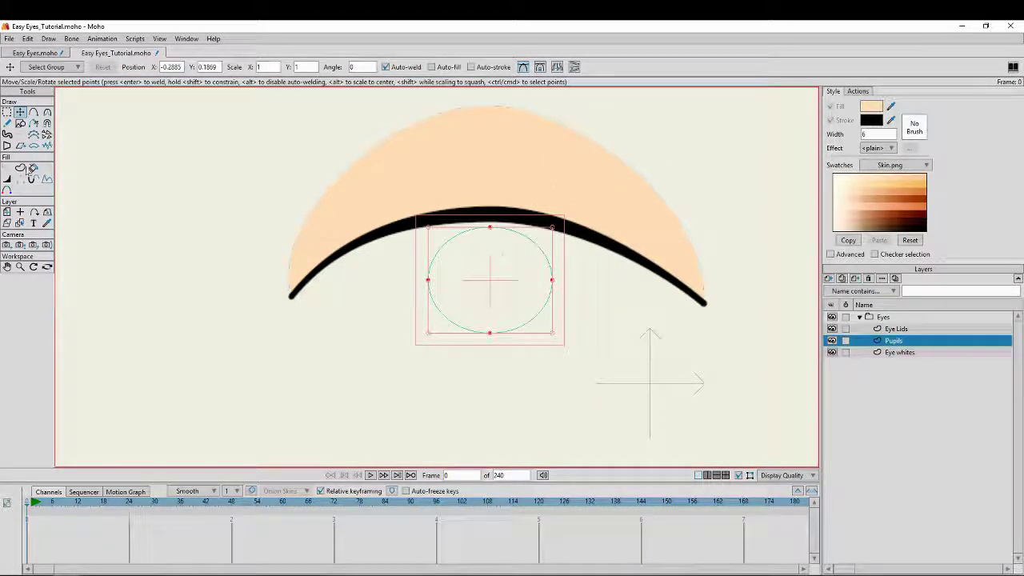
Create a shape with both fill and stroke from the oval and fill it black
click(20, 168)
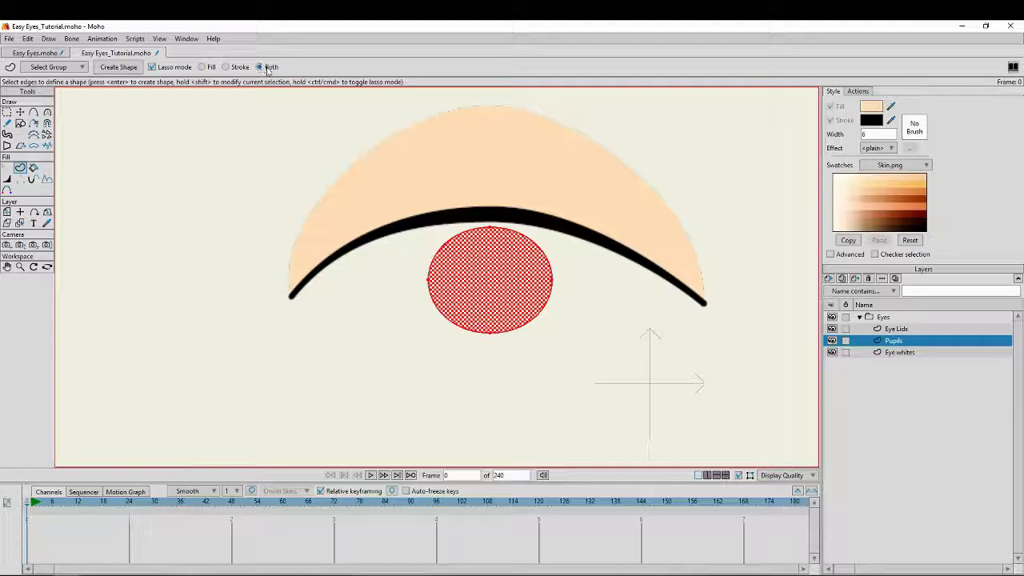
click(120, 67)
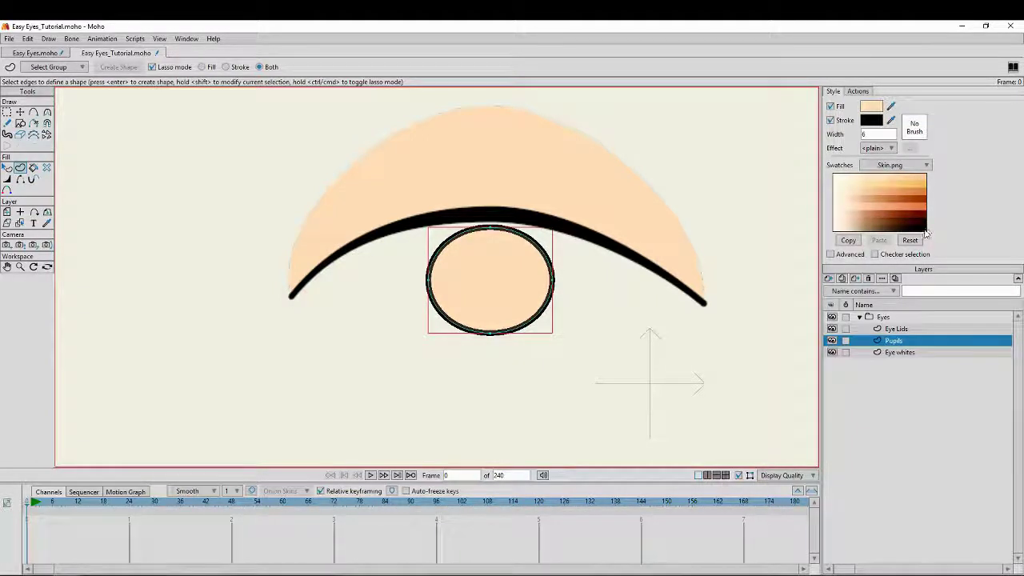
click(924, 228)
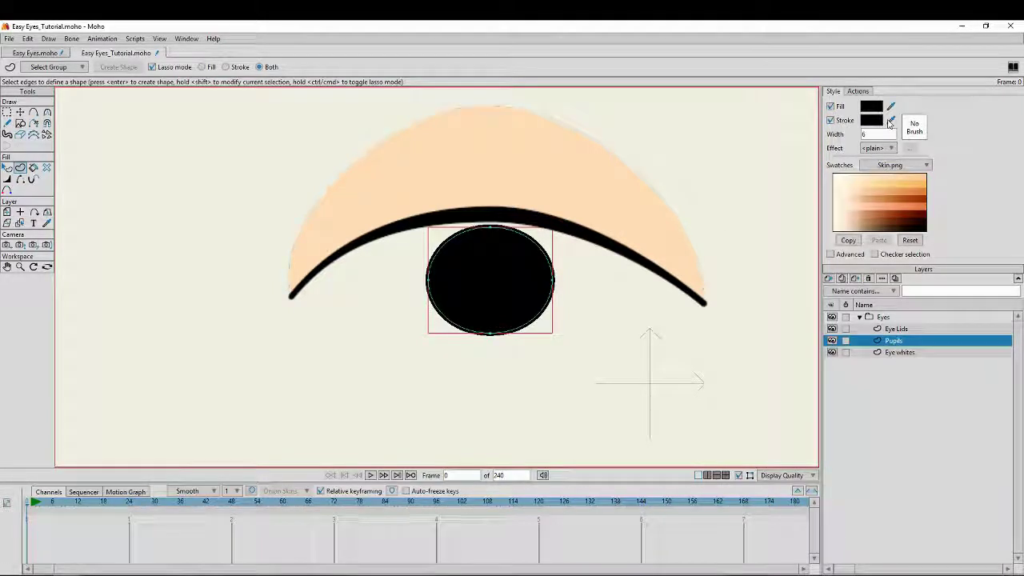
Load the Basic Colors.png swatches and set the oval's stroke colour to cyan
click(890, 164)
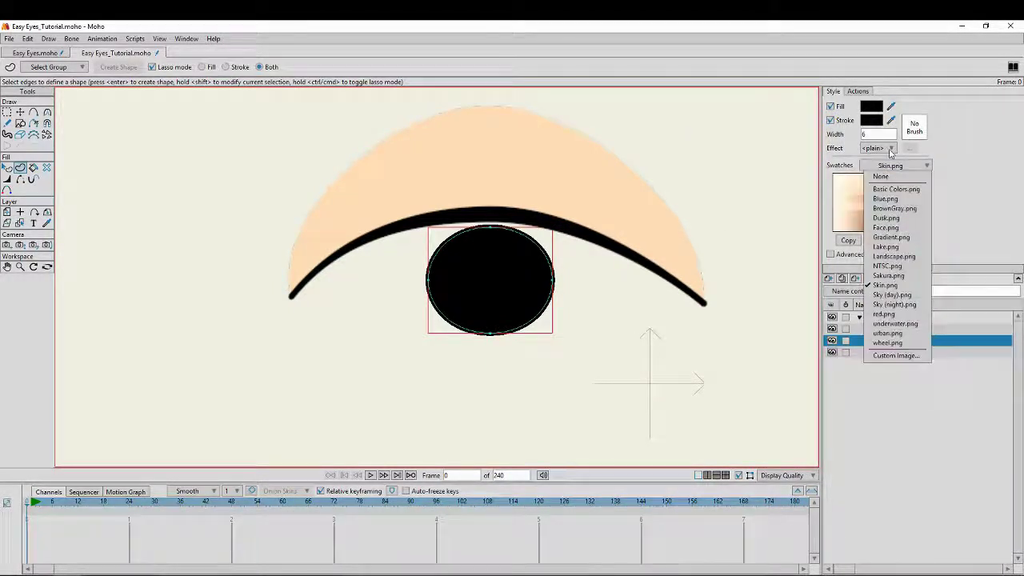
click(902, 190)
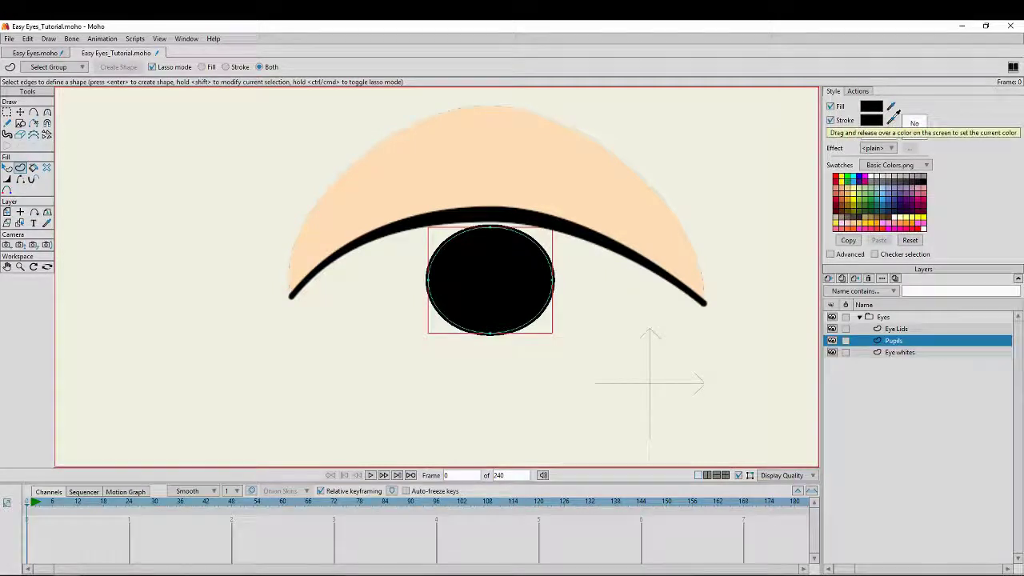
drag(891, 120, 861, 171)
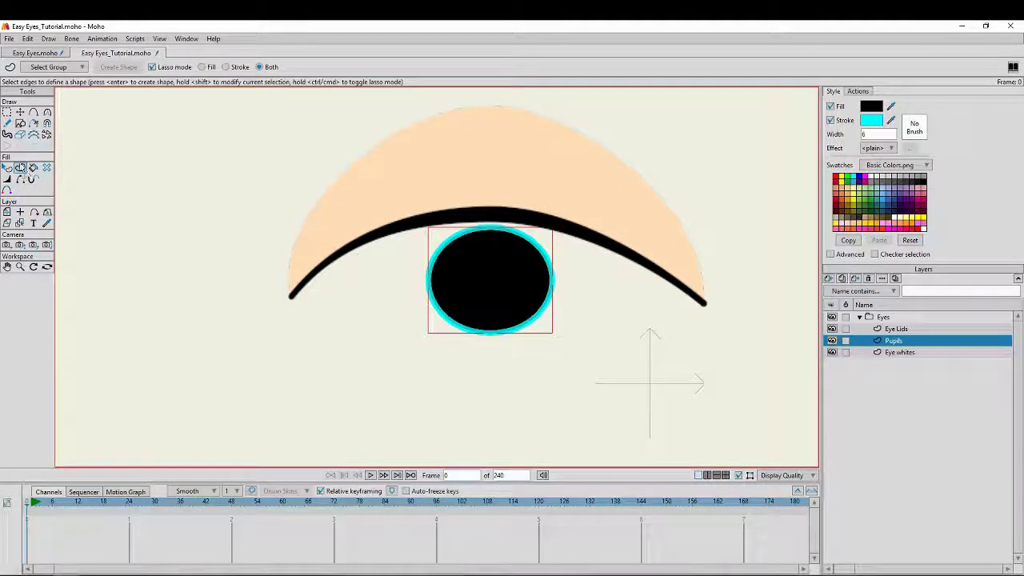
Widen the cyan stroke through all points of the oval to about 892 percent to form the iris
click(20, 113)
key(ctrl+a)
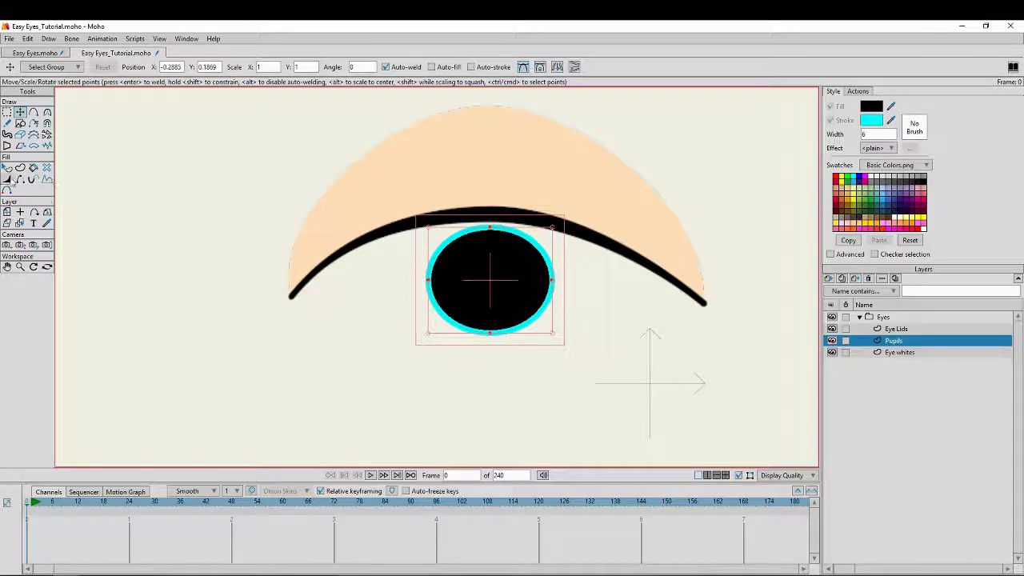
click(8, 180)
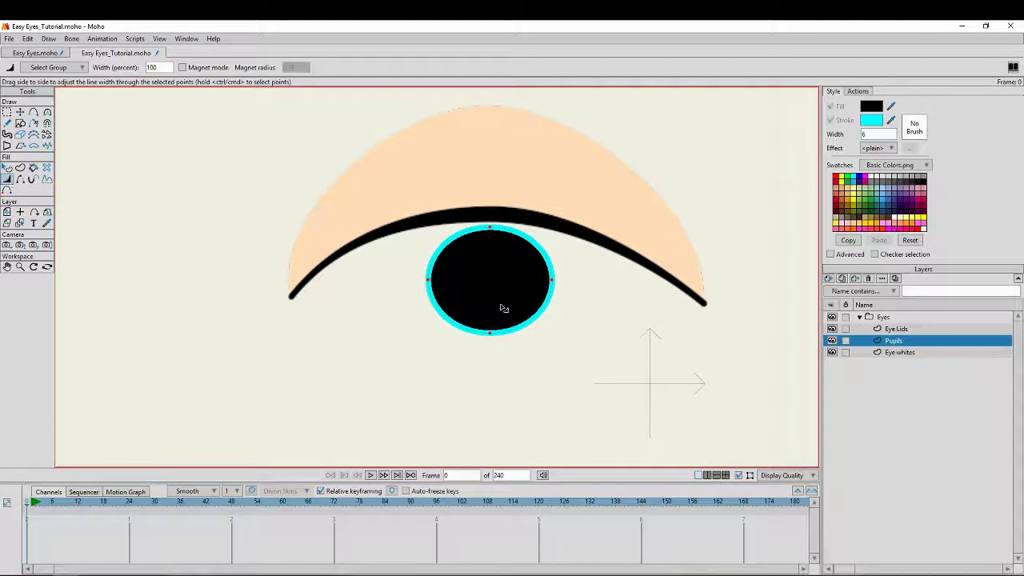
drag(472, 266, 685, 299)
scroll(626, 285, down, 3)
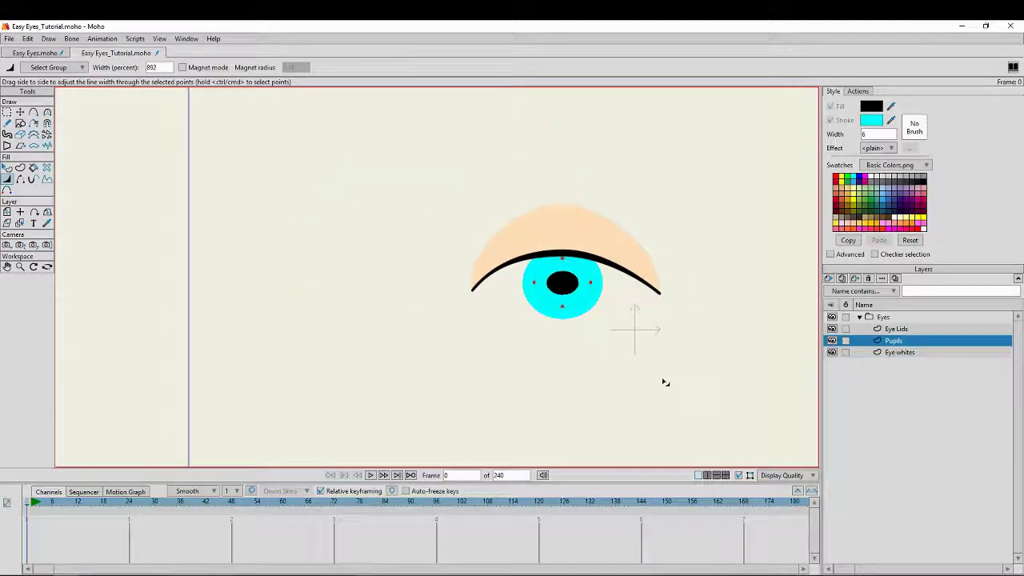
Scale the pupil's oval down slightly, keeping it centred under the eyelid
scroll(580, 352, up, 3)
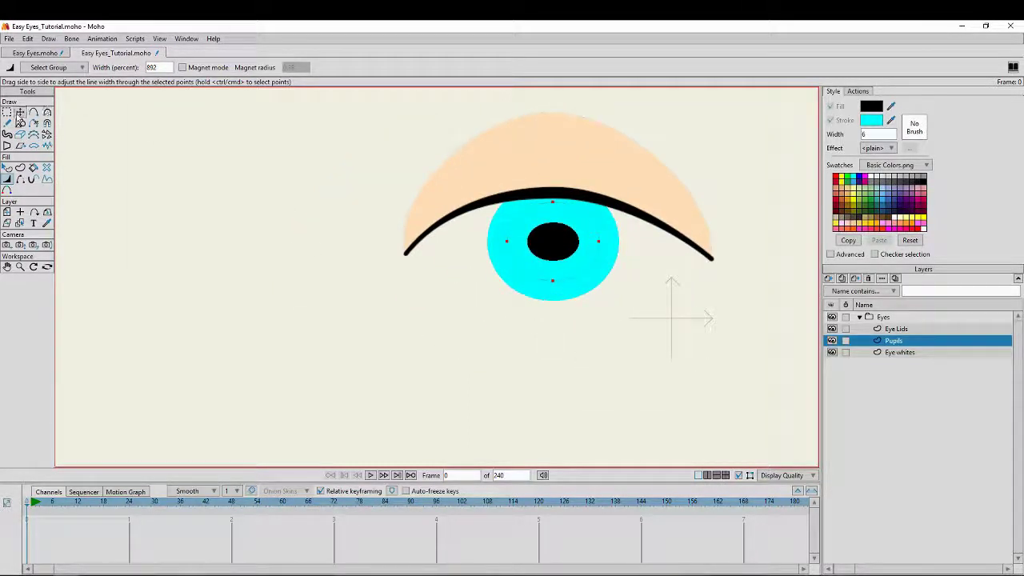
click(20, 112)
scroll(561, 325, up, 3)
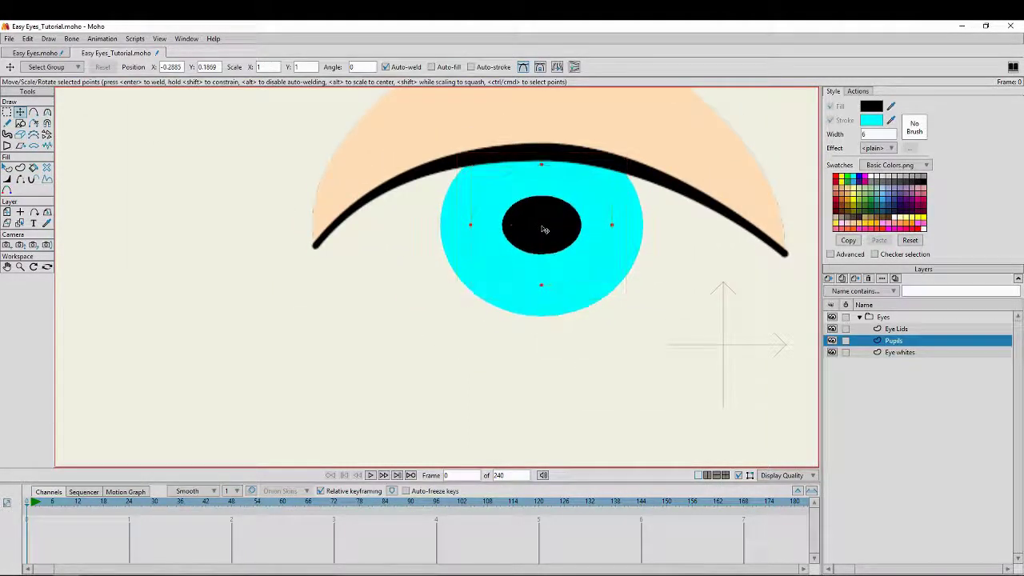
drag(472, 164, 489, 183)
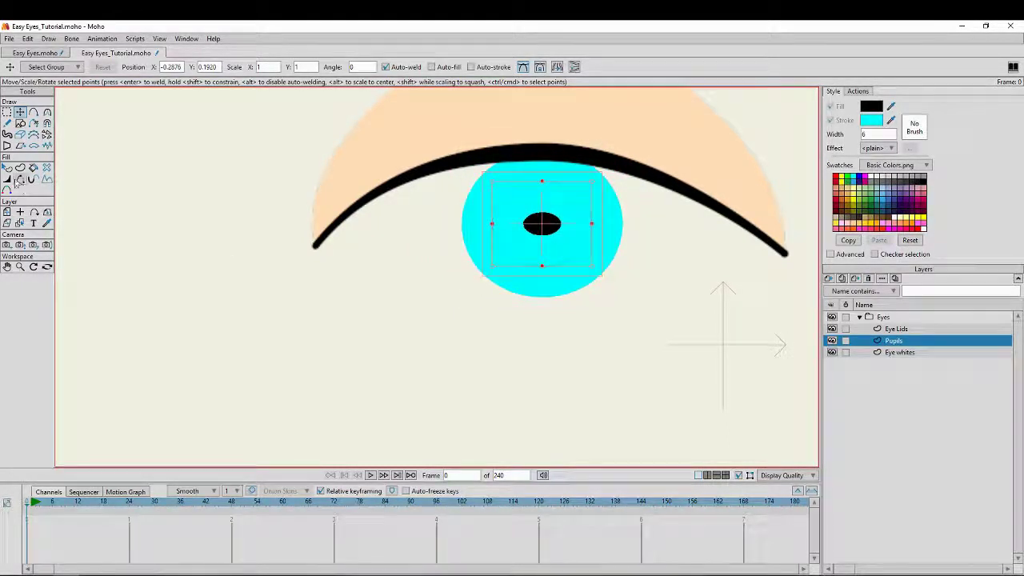
Readjust the line width of the pupil's cyan stroke to about 752 percent
click(7, 183)
drag(578, 267, 494, 240)
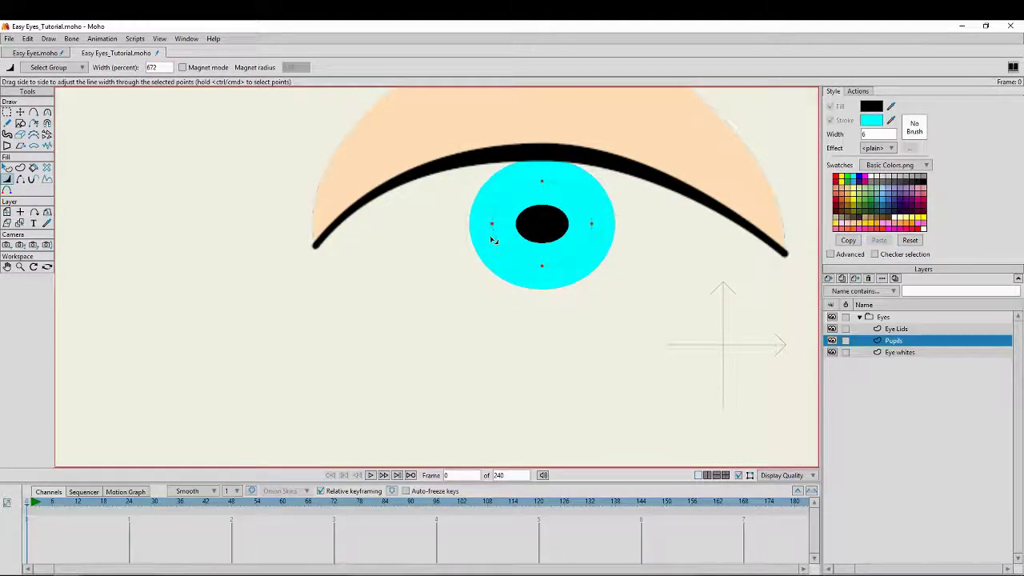
scroll(665, 289, down, 2)
scroll(683, 297, up, 3)
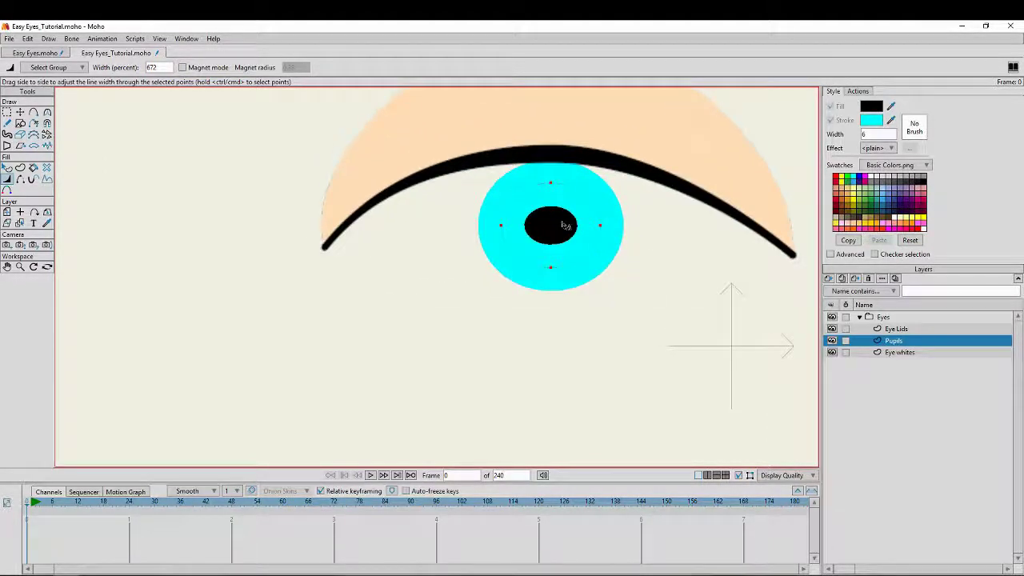
drag(580, 229, 587, 230)
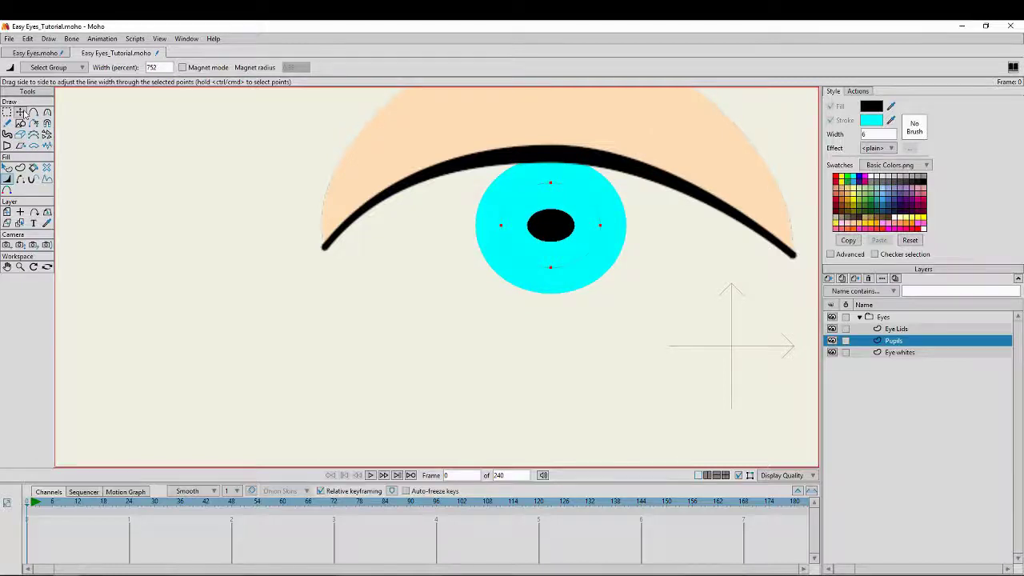
Enlarge the pupil's oval a little and reposition it so the iris tucks under the eyelid line
click(20, 112)
drag(606, 273, 606, 269)
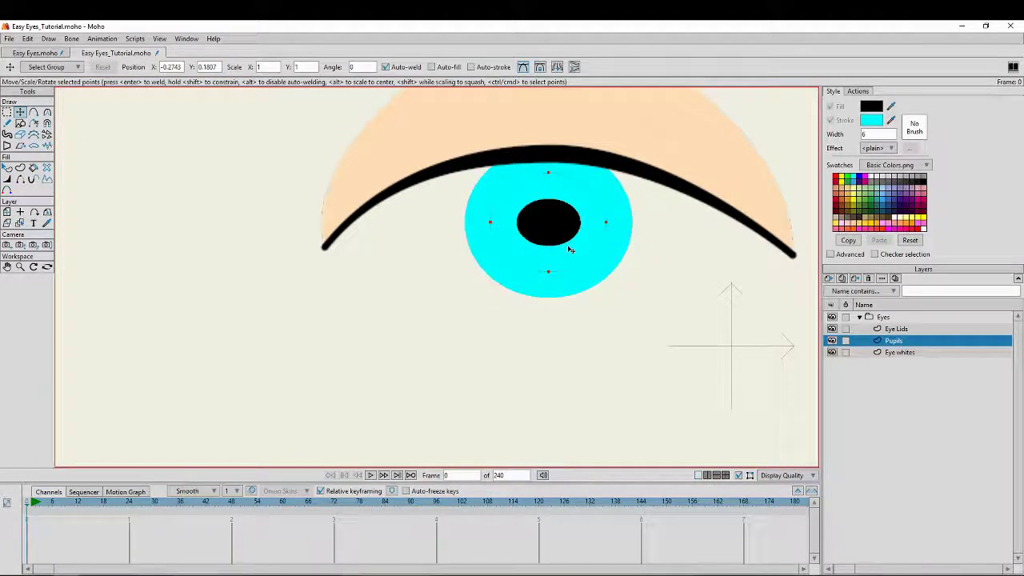
scroll(680, 264, down, 3)
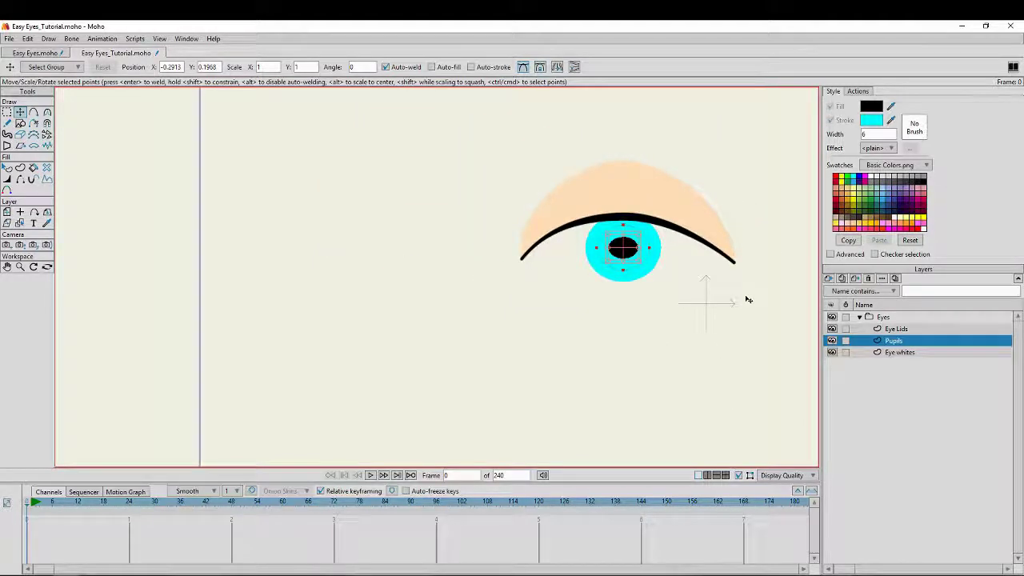
scroll(652, 259, up, 2)
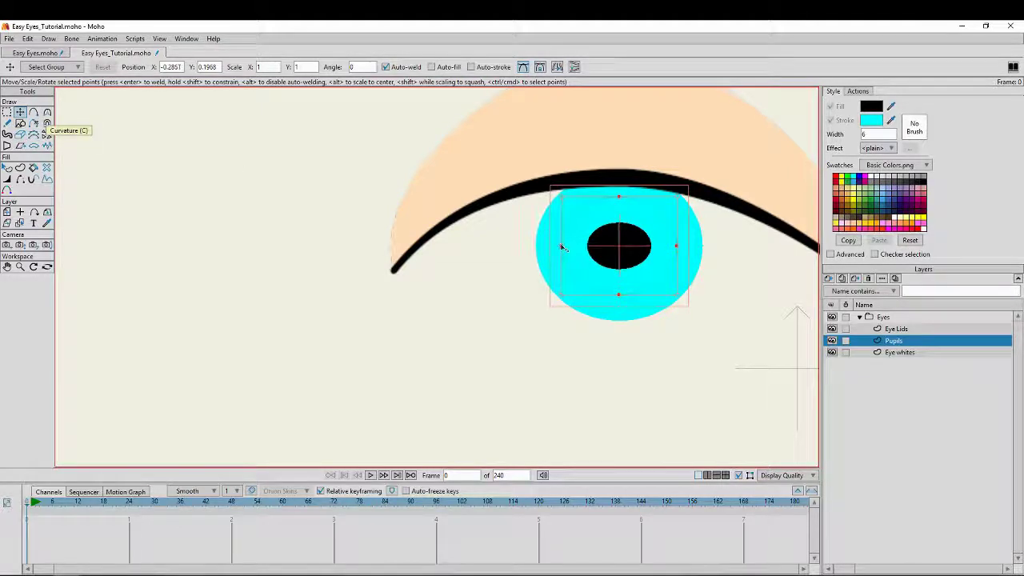
click(531, 267)
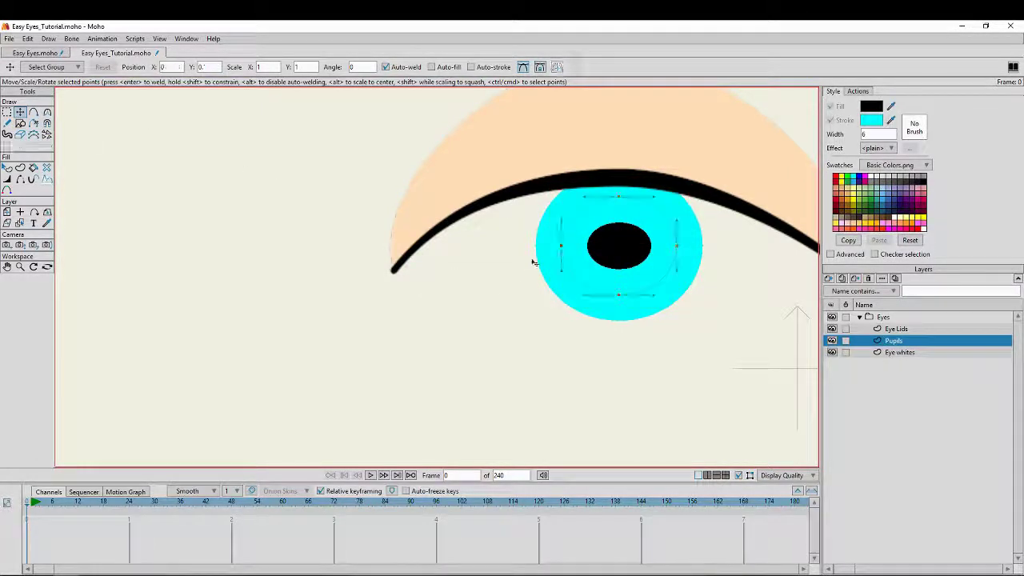
click(562, 247)
key(Delete)
drag(621, 200, 554, 233)
drag(627, 297, 628, 304)
scroll(789, 339, down, 5)
scroll(770, 360, up, 2)
drag(768, 312, 658, 307)
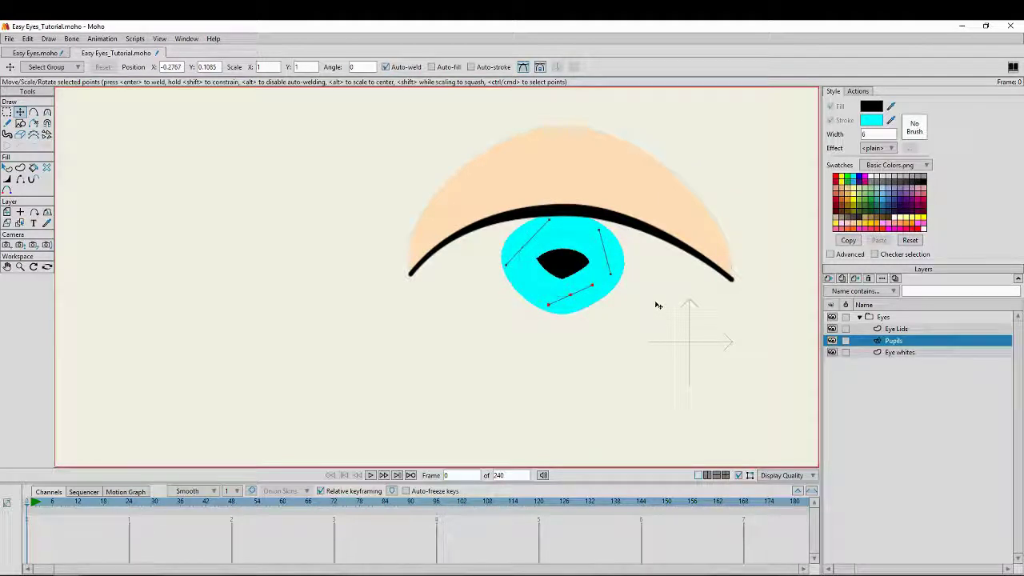
key(ctrl+z)
key(ctrl+z)
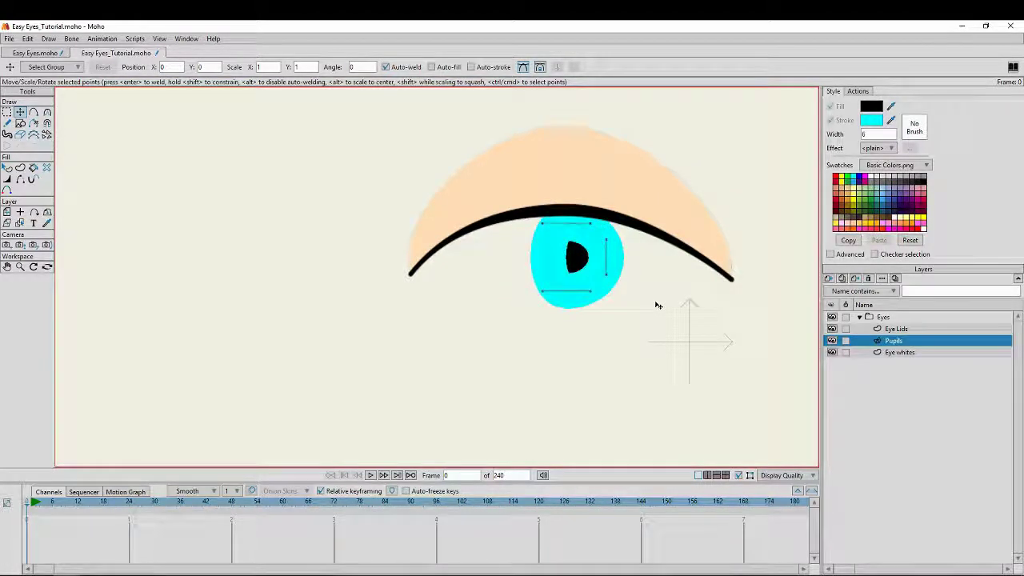
key(ctrl+z)
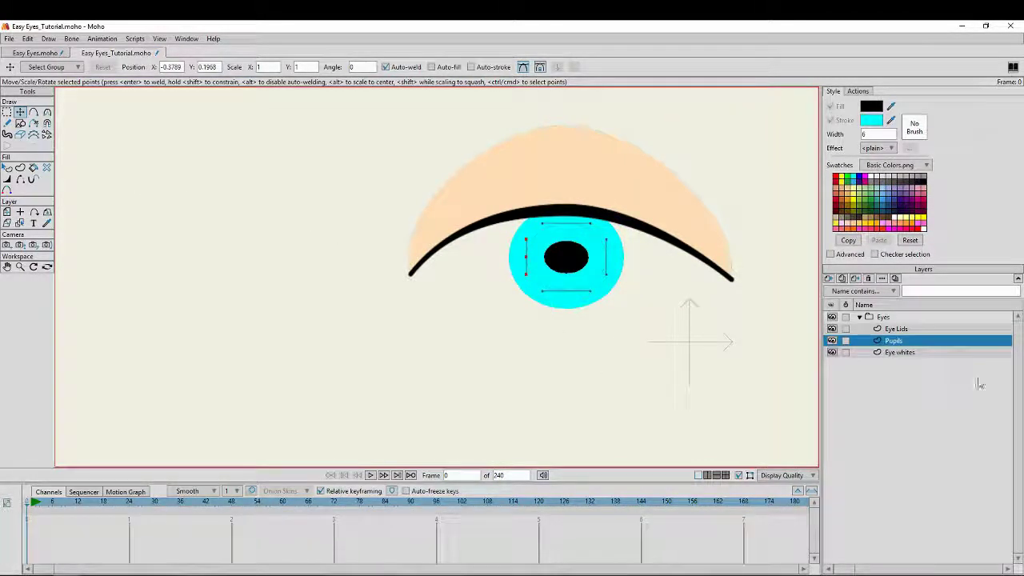
Draw a closed outline on the Eye whites layer, running between both eyelid corners above the lash line and below the pupil
click(921, 354)
click(33, 113)
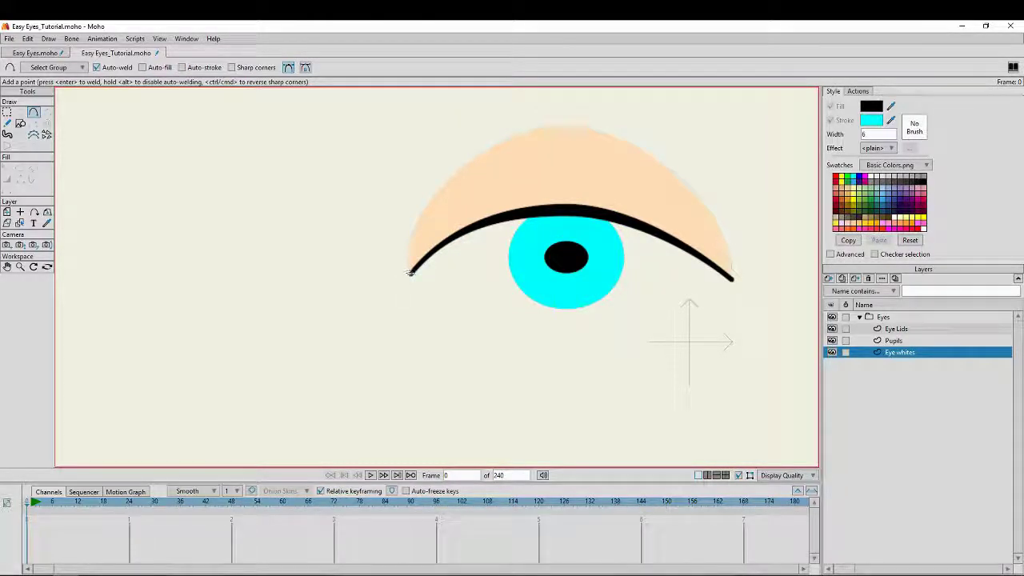
drag(409, 273, 558, 181)
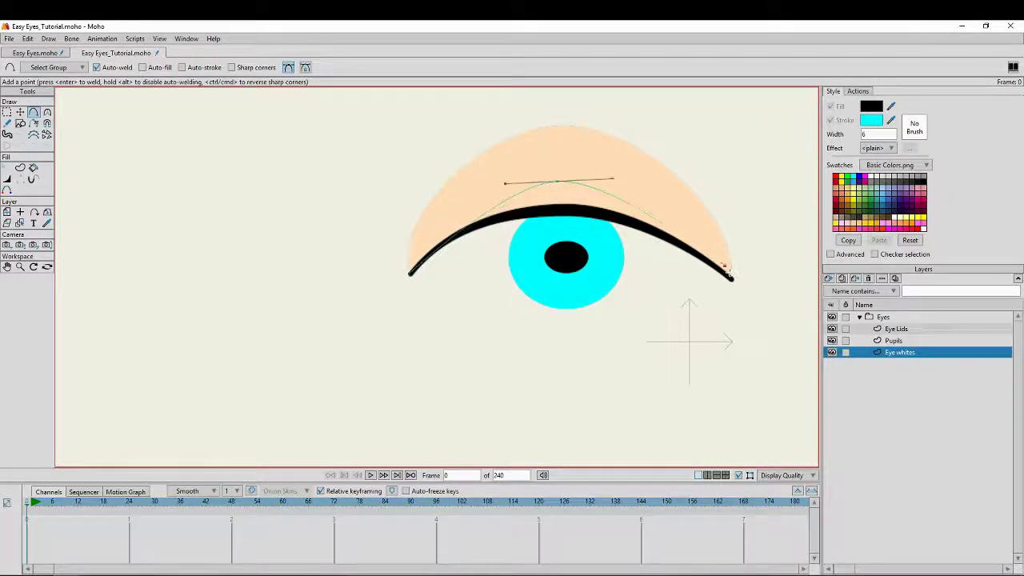
click(733, 280)
drag(734, 280, 576, 355)
drag(450, 314, 409, 273)
Adjust the curve handles at both corners of the eye-white outline to taper them, and raise its upper midpoint slightly
click(20, 112)
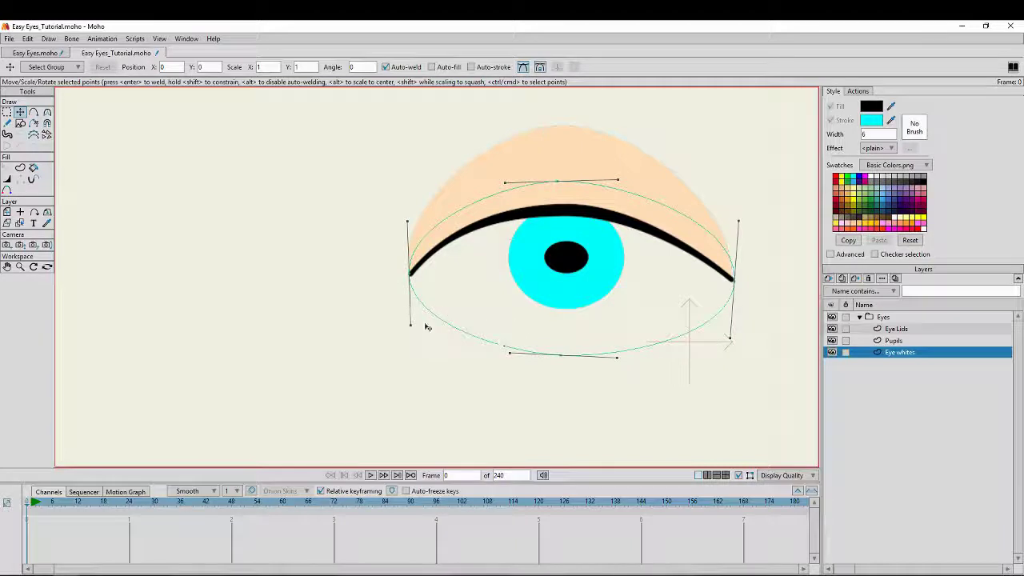
drag(411, 324, 425, 312)
drag(730, 337, 712, 326)
drag(738, 221, 725, 214)
drag(559, 181, 559, 178)
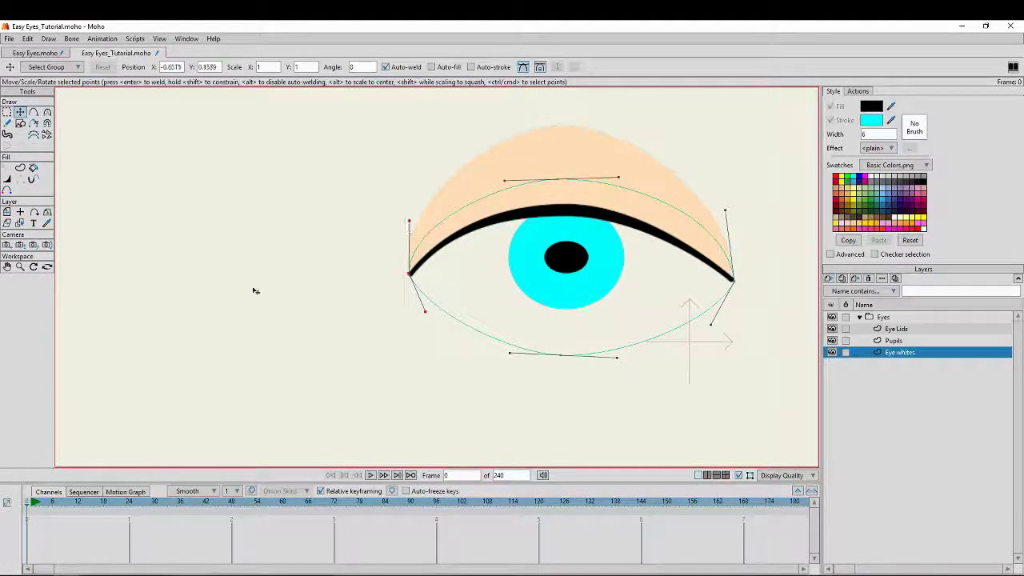
Create a filled and stroked shape from the eye-white outline, with an off-white fill and a black stroke
click(21, 168)
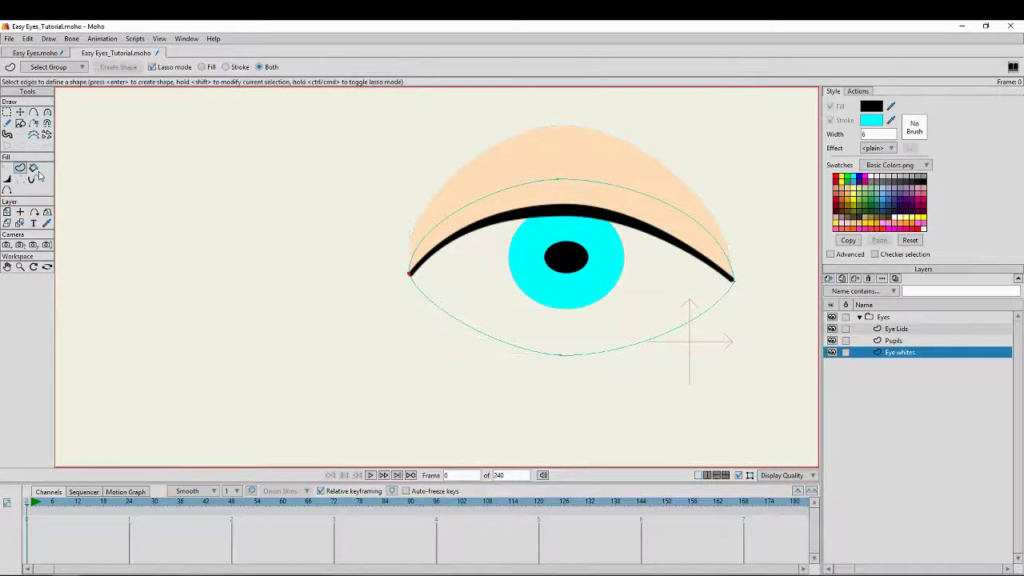
click(605, 354)
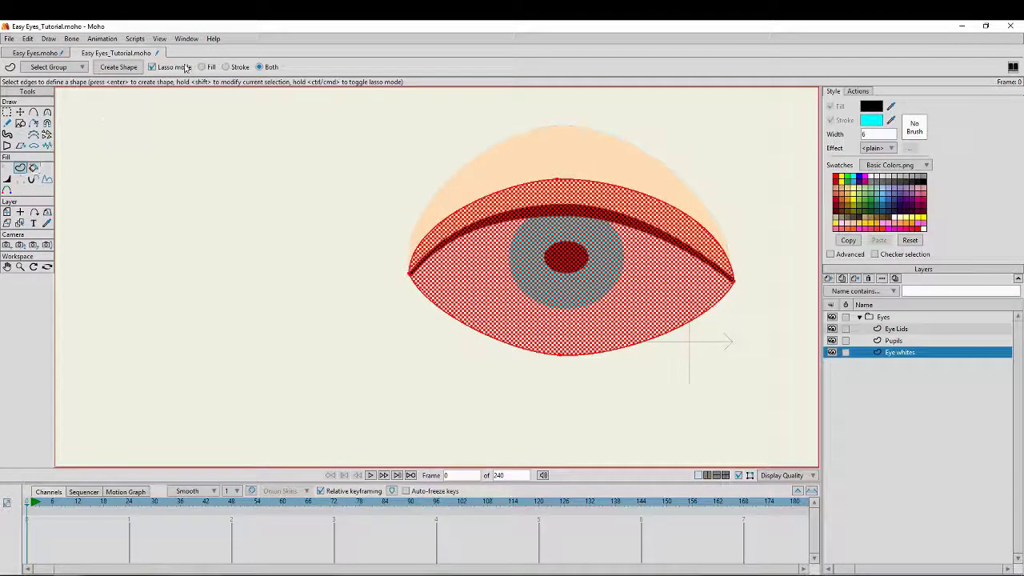
click(124, 70)
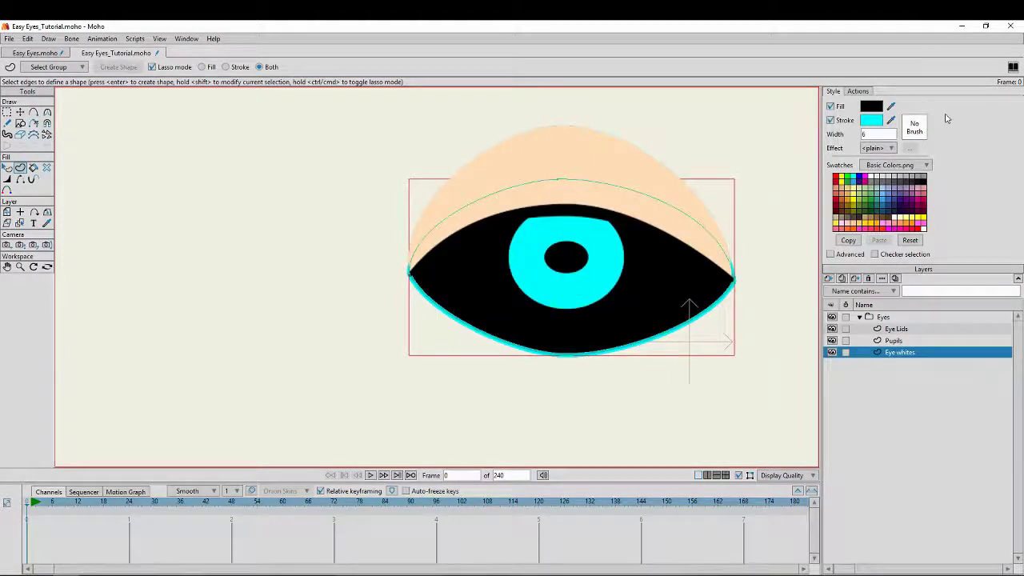
click(890, 106)
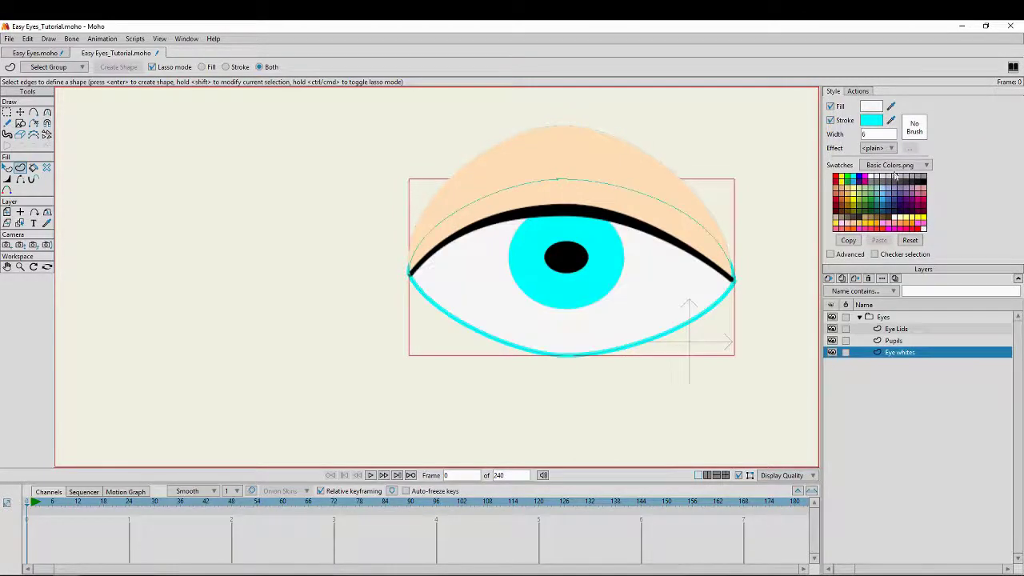
click(892, 120)
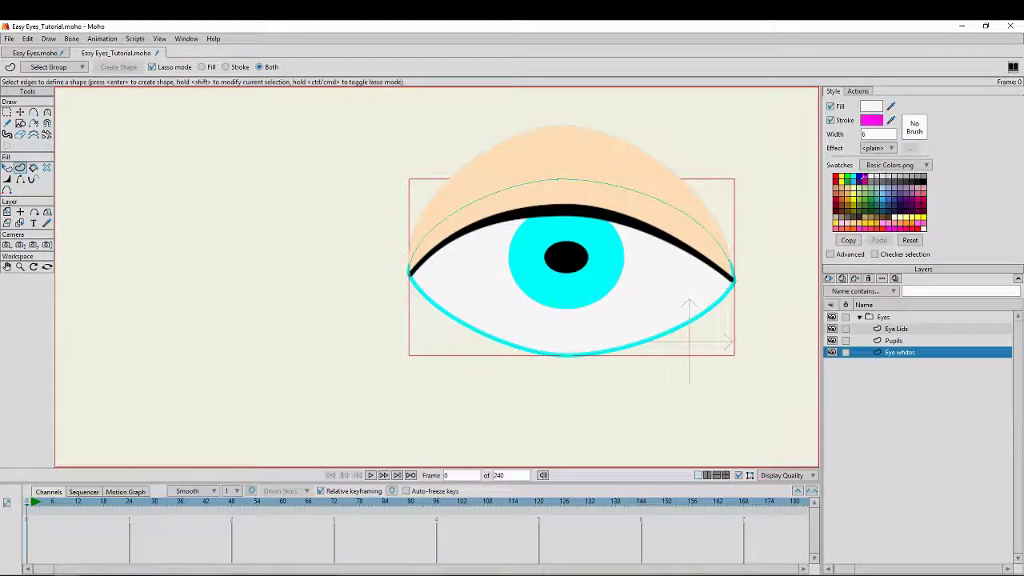
click(923, 176)
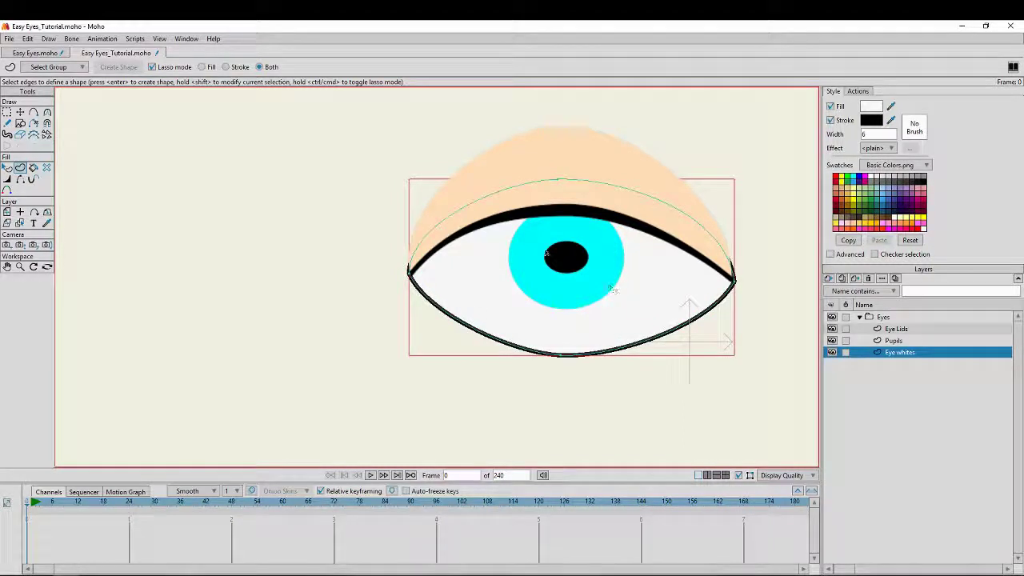
Align the eye white's corner points with the eyelid ends and reshape its upper curve to stay beneath the lid
click(20, 112)
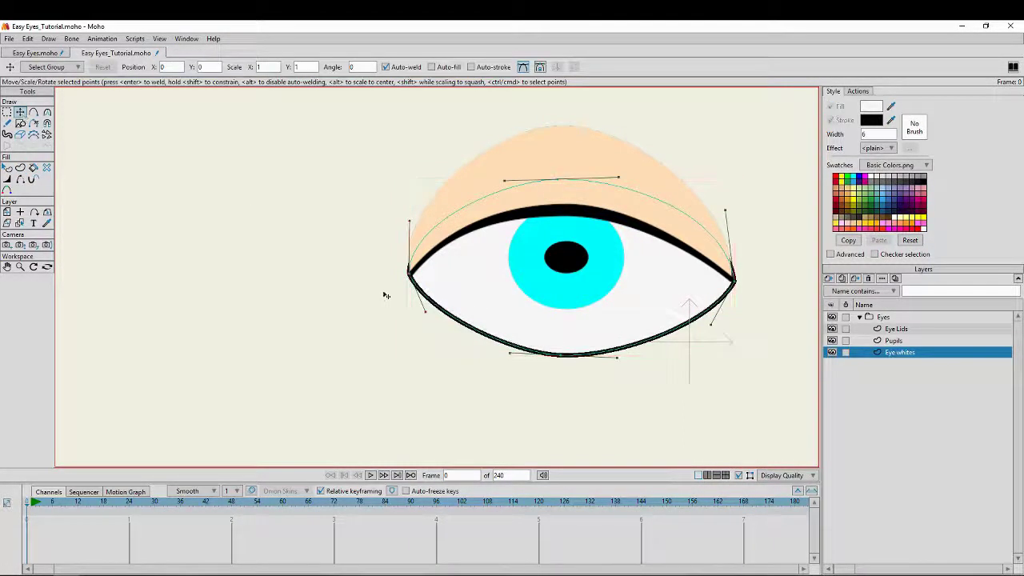
drag(410, 277, 411, 277)
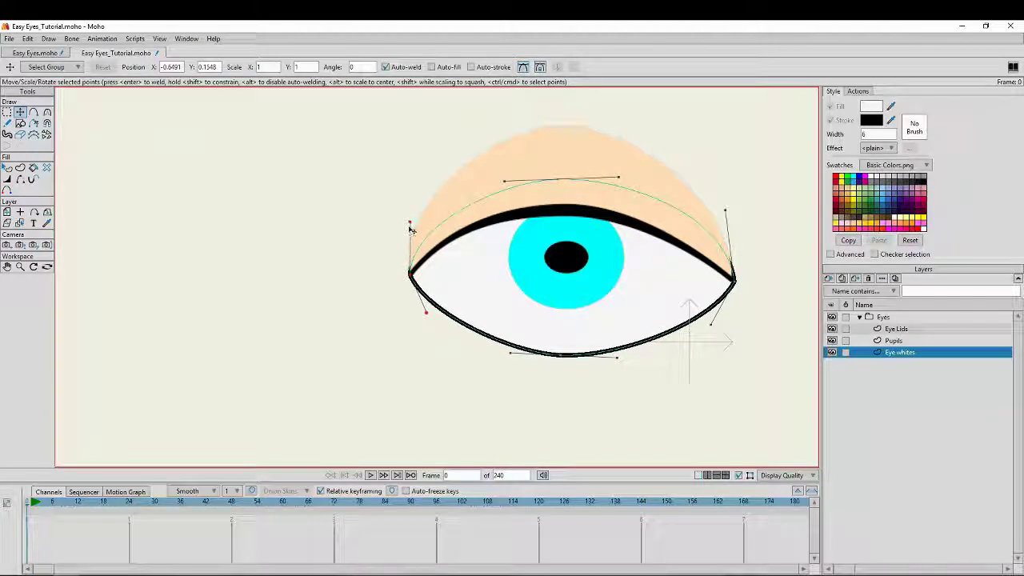
drag(416, 223, 425, 215)
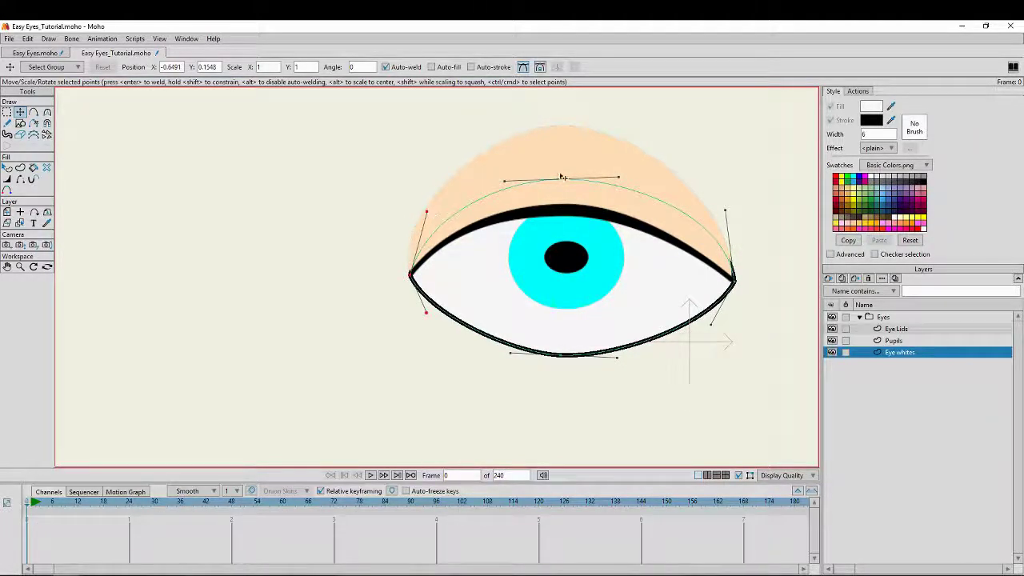
drag(570, 178, 569, 171)
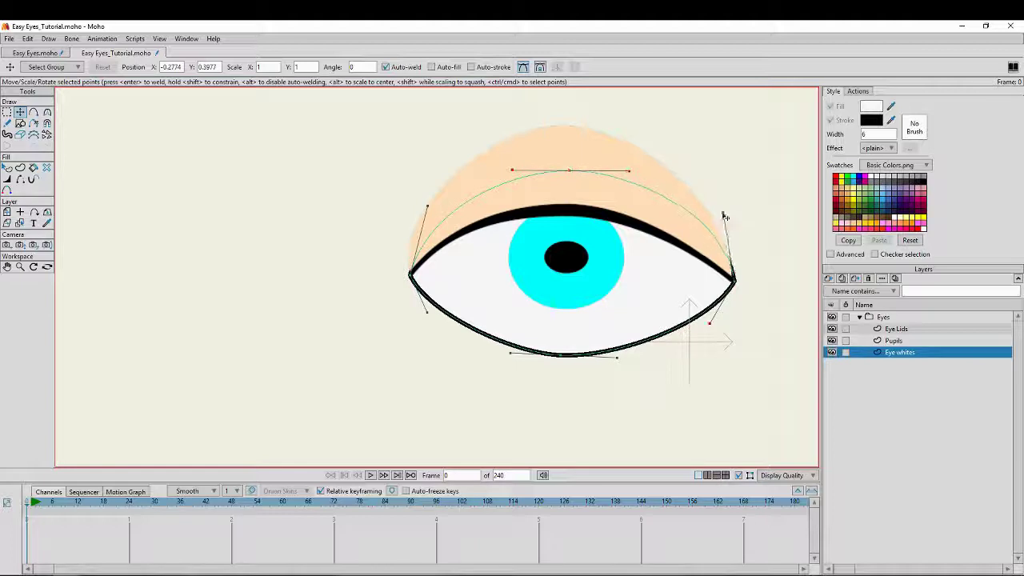
click(735, 283)
drag(737, 286, 734, 285)
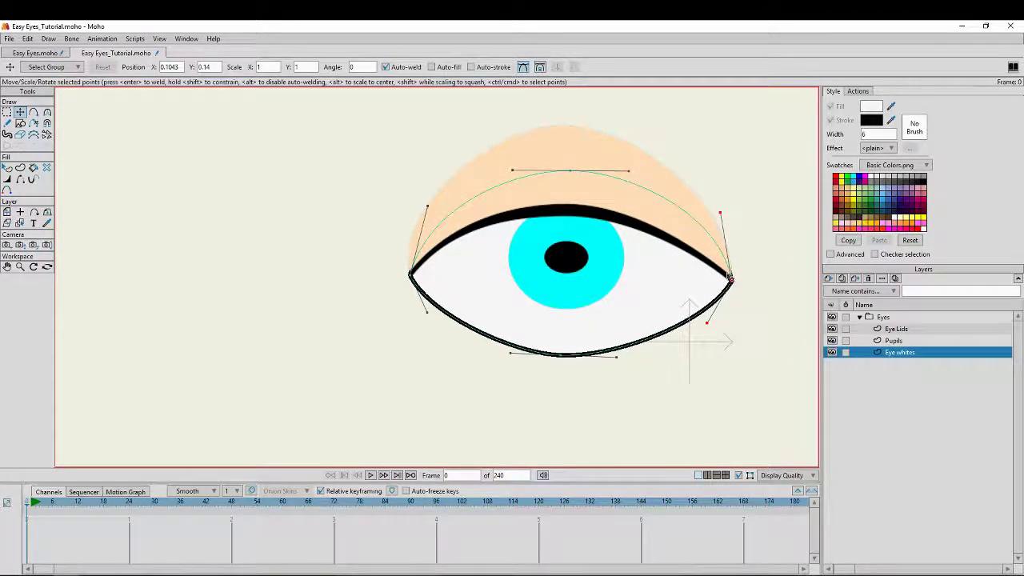
drag(722, 216, 713, 215)
Raise the eye white's lower edge closer to the iris and adjust its handles into a shallower, smooth curve
drag(565, 356, 654, 336)
drag(517, 332, 571, 335)
drag(654, 338, 699, 315)
click(439, 313)
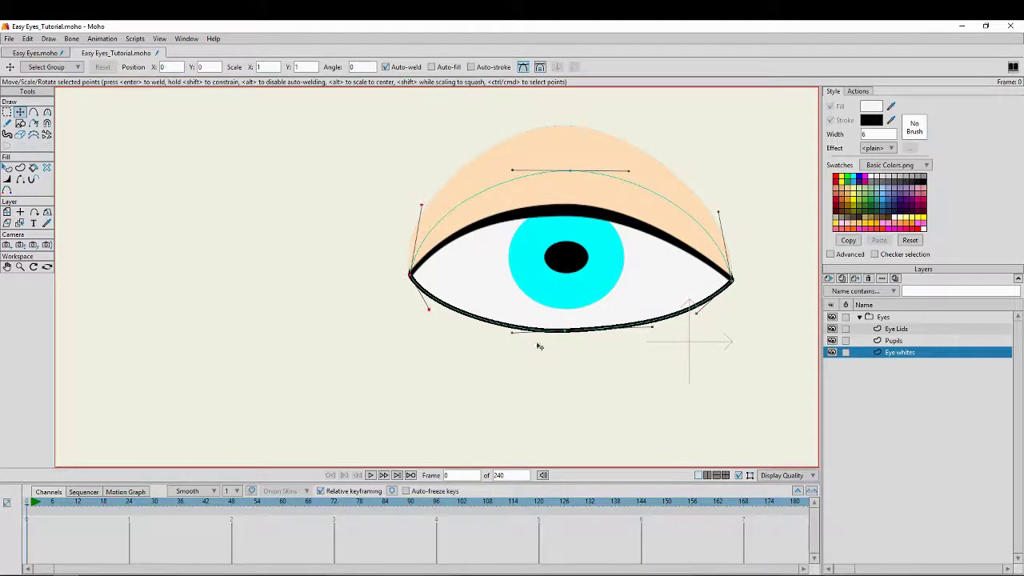
scroll(587, 347, down, 2)
scroll(606, 404, up, 2)
drag(553, 302, 615, 352)
scroll(615, 353, down, 2)
drag(615, 353, 435, 312)
scroll(429, 372, up, 2)
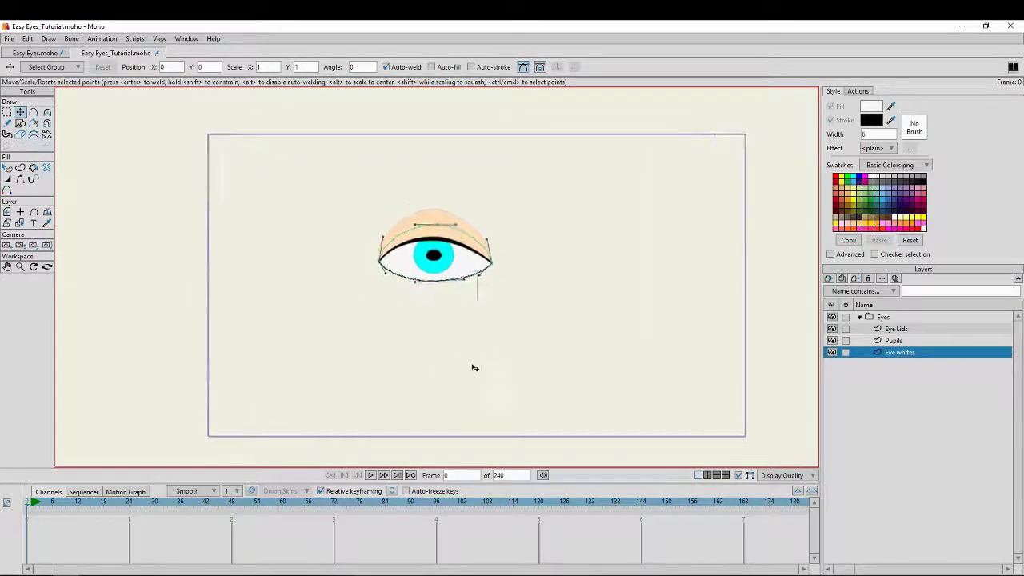
Move the whole Eyes group left and slightly down to make room for a second eye
key(g)
mouse_move(480, 325)
mouse_down()
mouse_move(268, 204)
mouse_move(565, 347)
mouse_move(512, 332)
mouse_up()
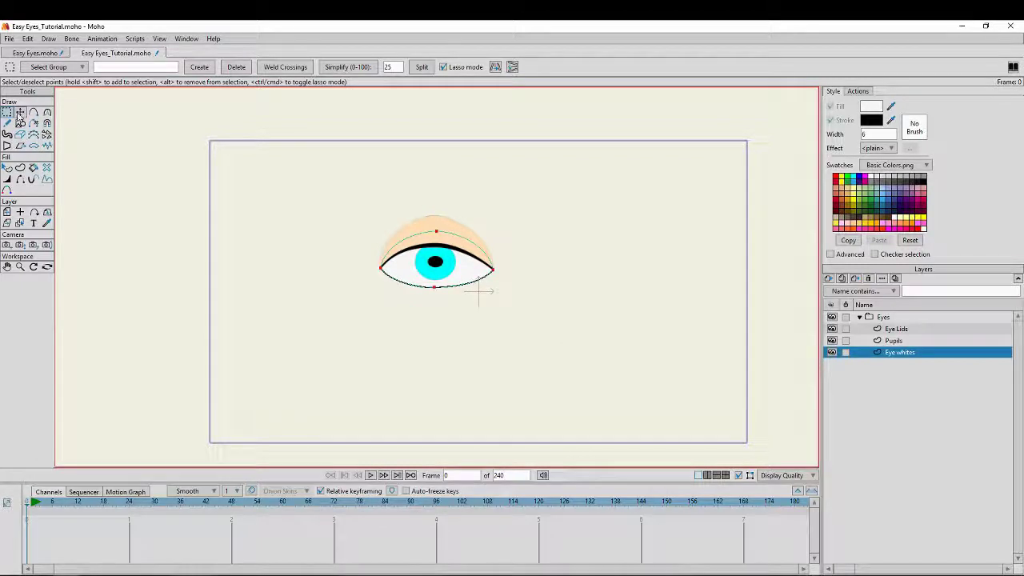
click(883, 317)
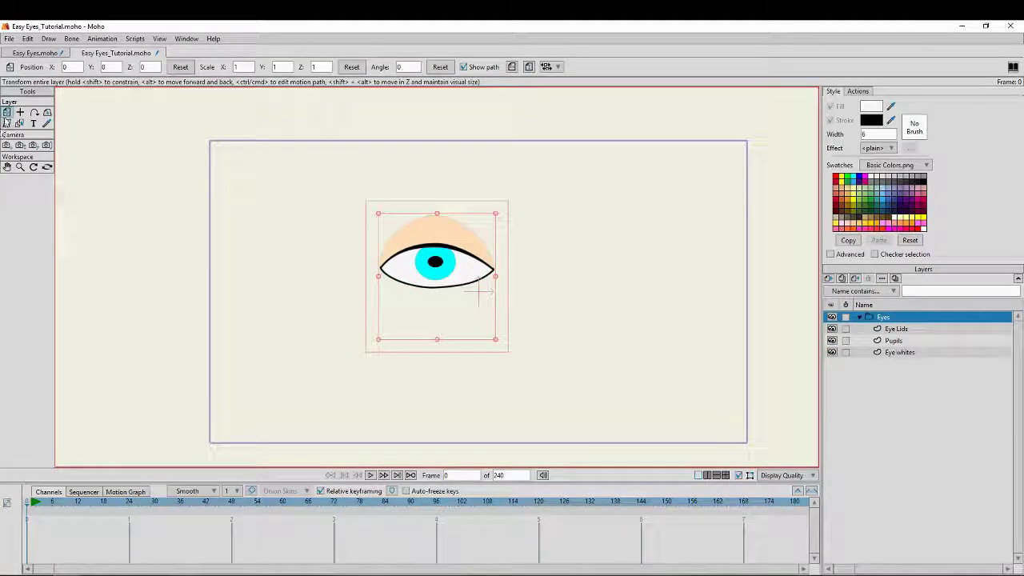
drag(435, 297, 362, 312)
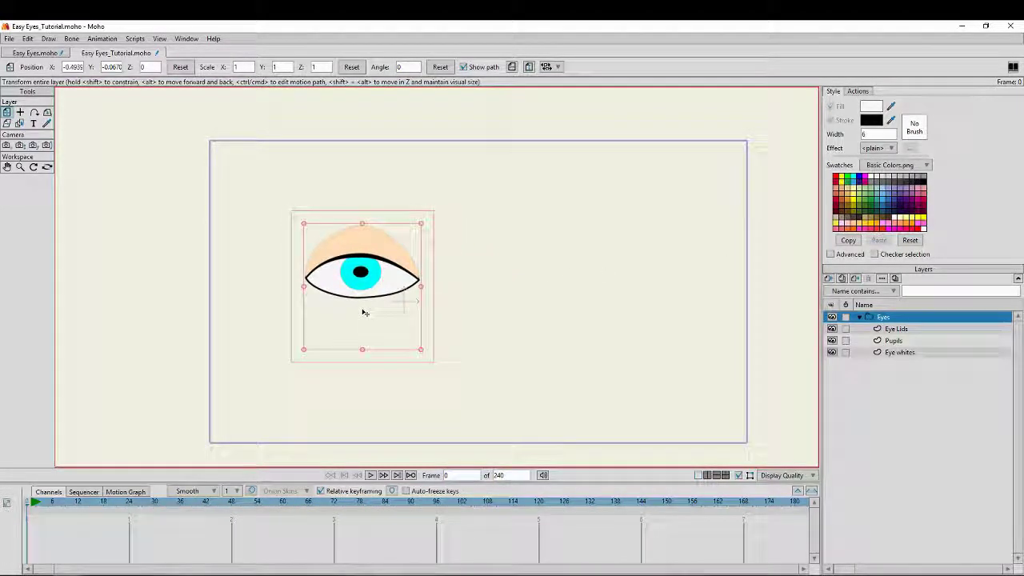
Duplicate the eyelid on the Eye Lids layer, flip the copy horizontally, and place it to the right of the original
click(902, 330)
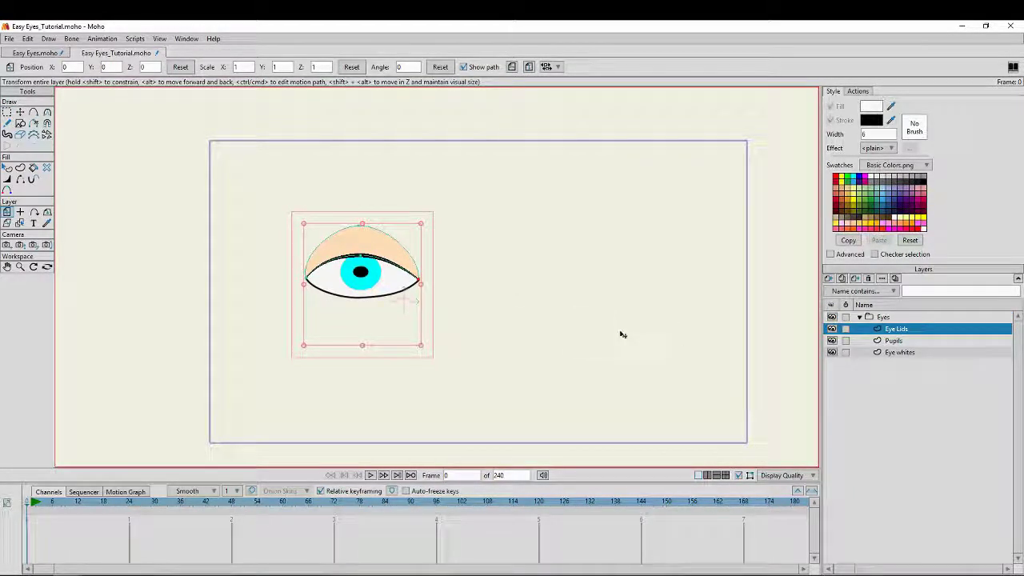
key(t)
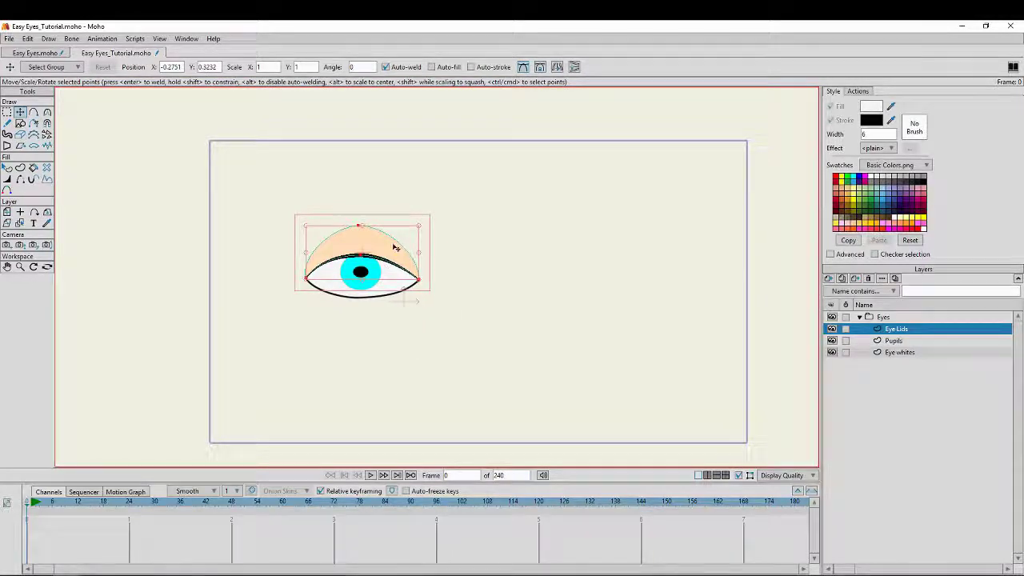
click(558, 68)
drag(392, 247, 569, 253)
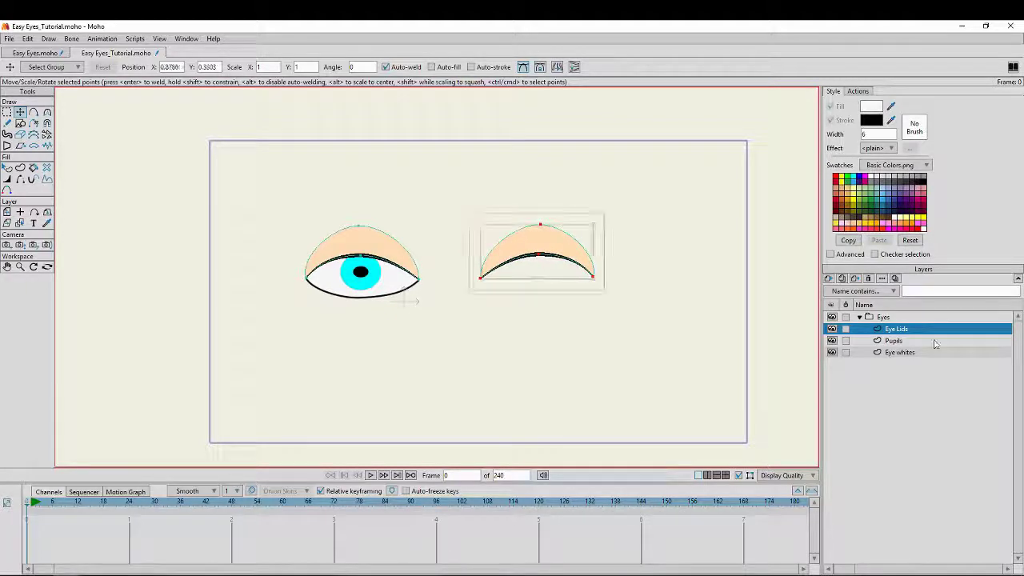
Duplicate the pupil and iris on the Pupils layer and position the copy under the second eyelid
click(902, 341)
key(ctrl+a)
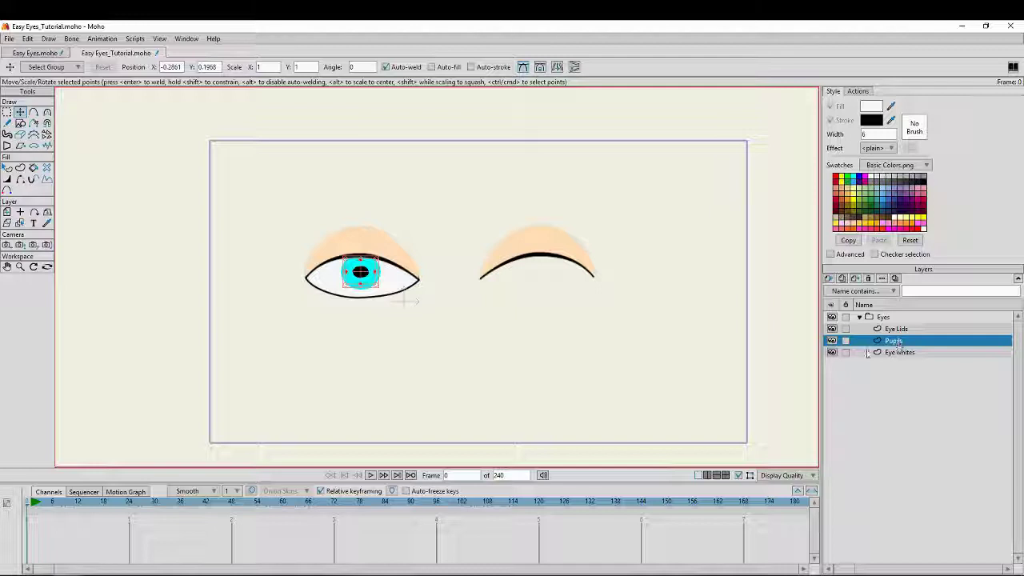
key(ctrl+v)
drag(544, 341, 531, 301)
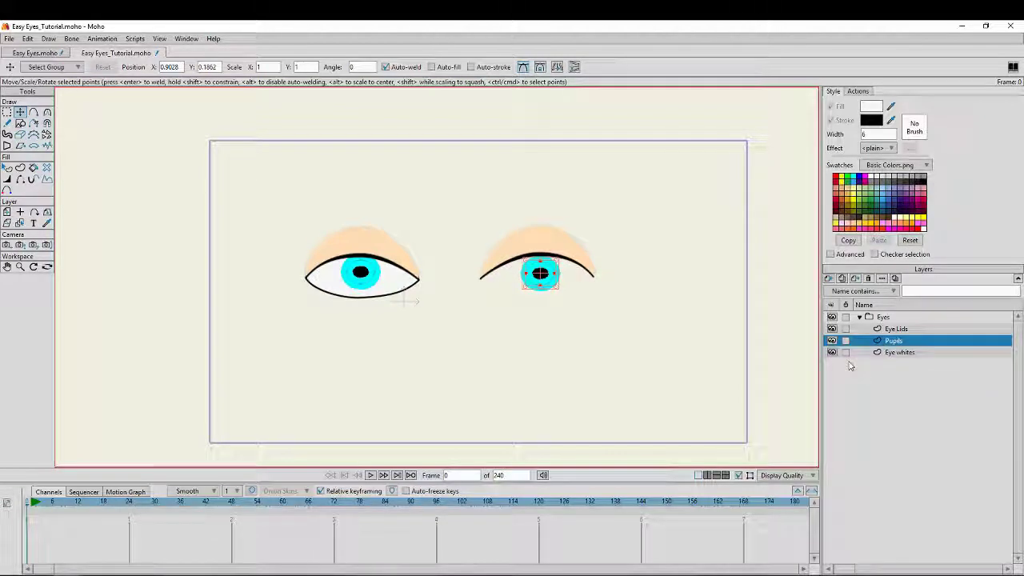
Duplicate the eye white on its layer, flip the copy horizontally, and fit it beneath the second eyelid
click(895, 354)
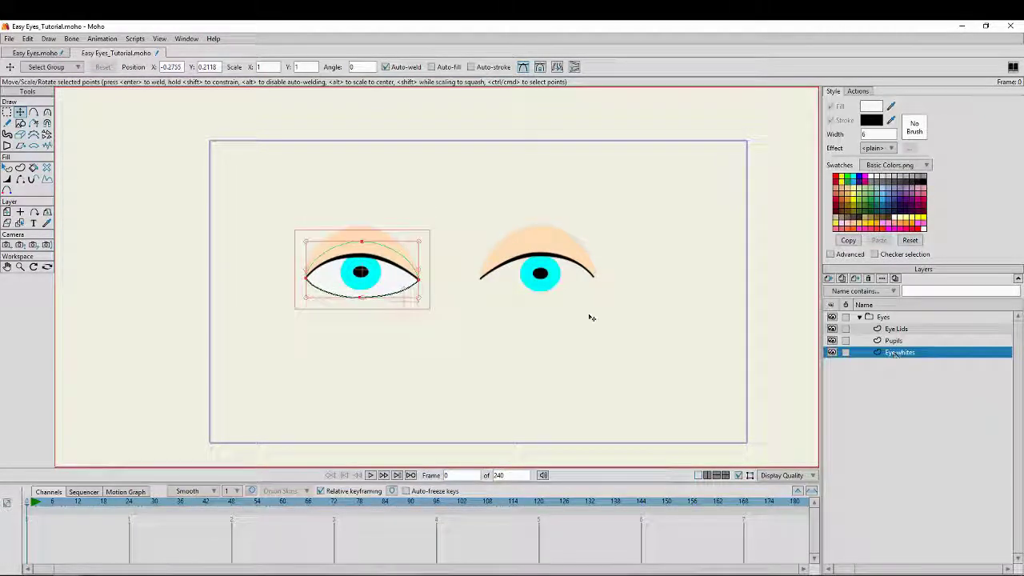
drag(373, 286, 375, 291)
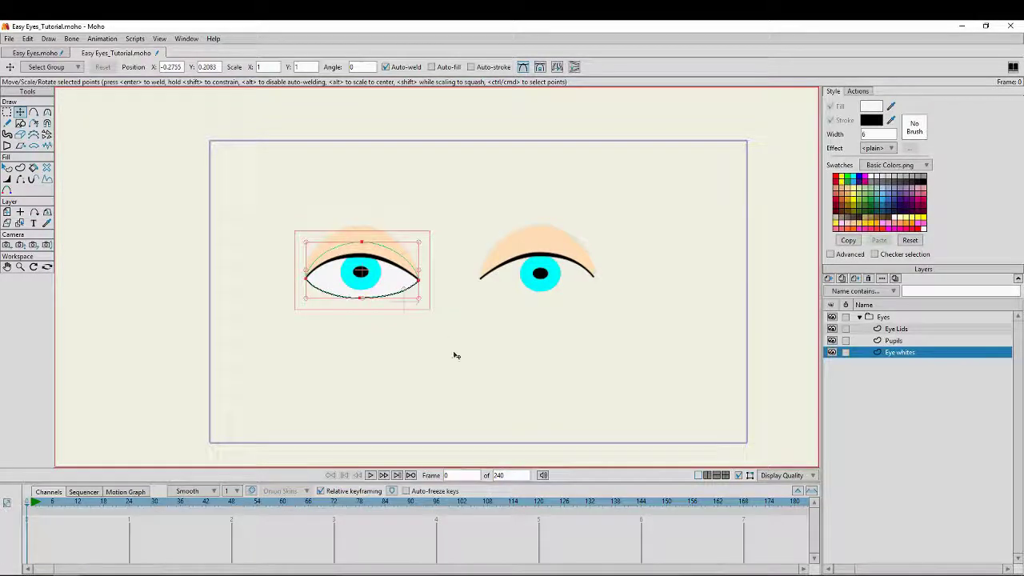
key(ctrl+c)
key(ctrl+v)
drag(368, 276, 528, 276)
scroll(543, 287, up, 8)
scroll(528, 276, down, 5)
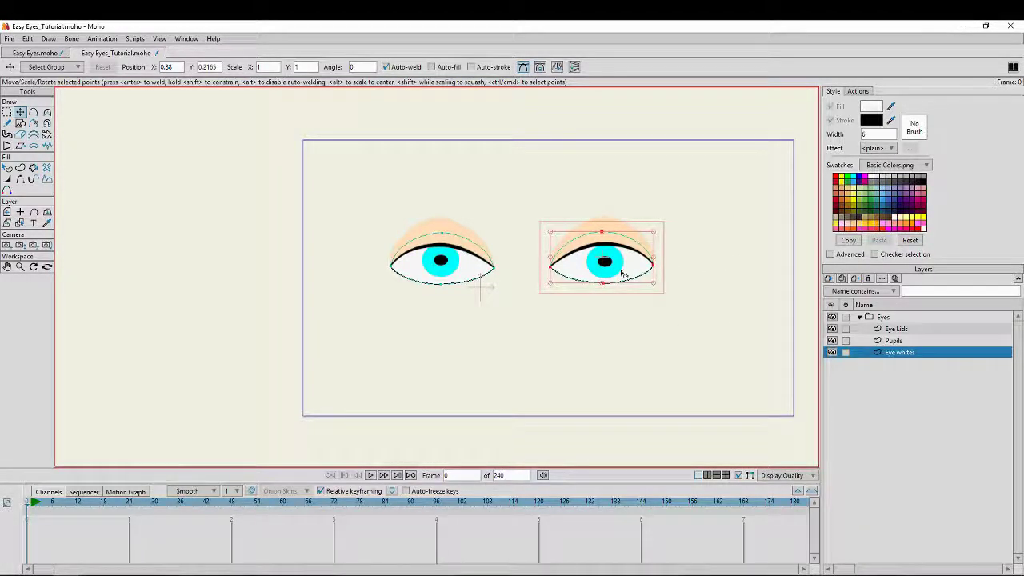
Save the Easy Eyes_Tutorial project
click(11, 40)
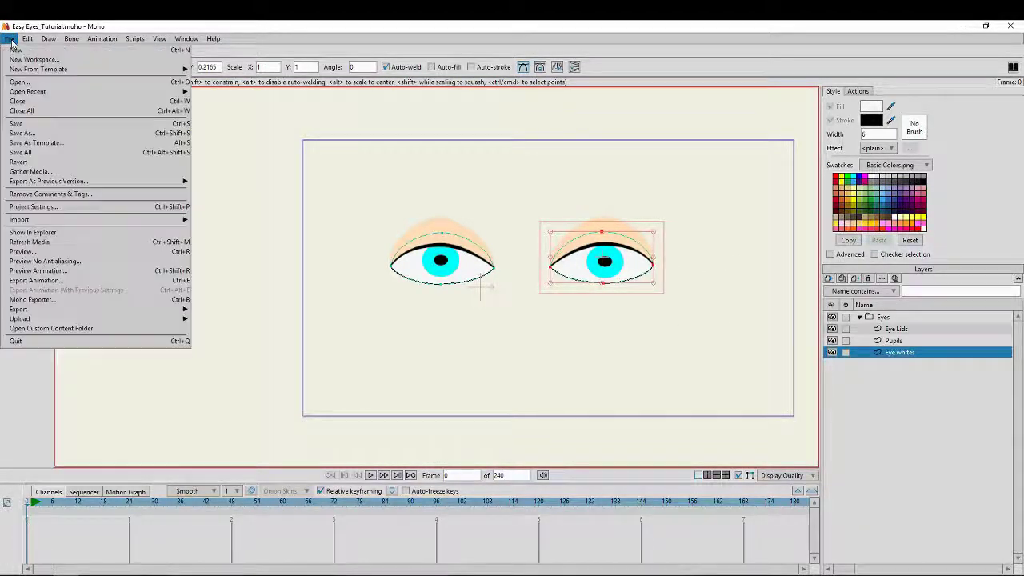
click(970, 356)
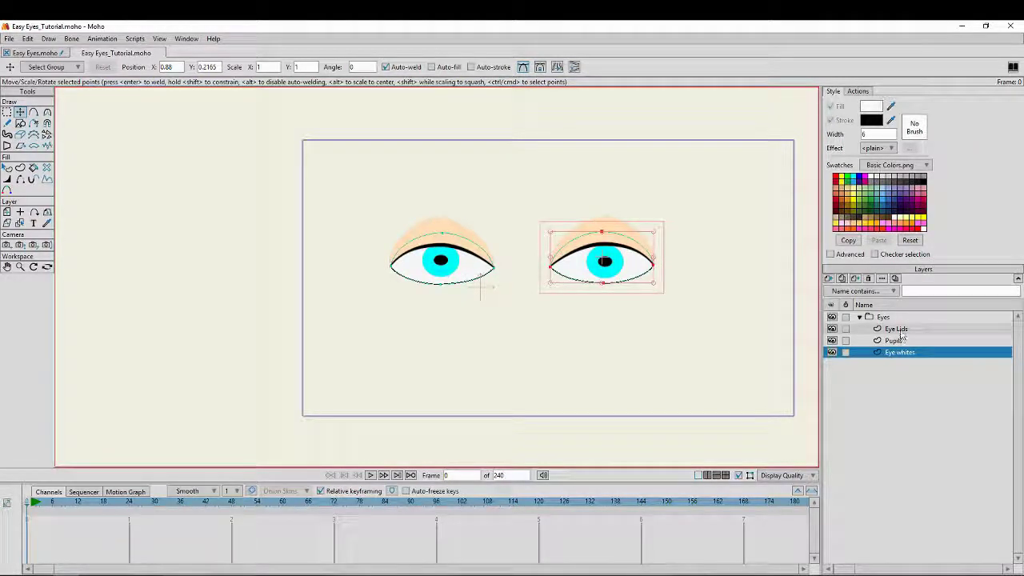
scroll(669, 300, up, 3)
scroll(674, 369, down, 1)
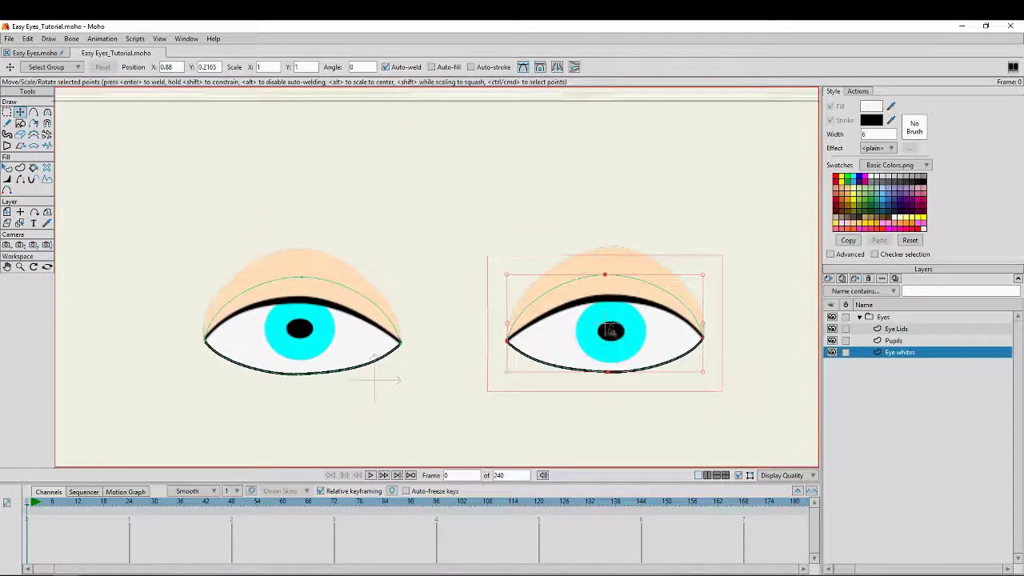
Convert the Eyes group layer to a bone layer
click(883, 317)
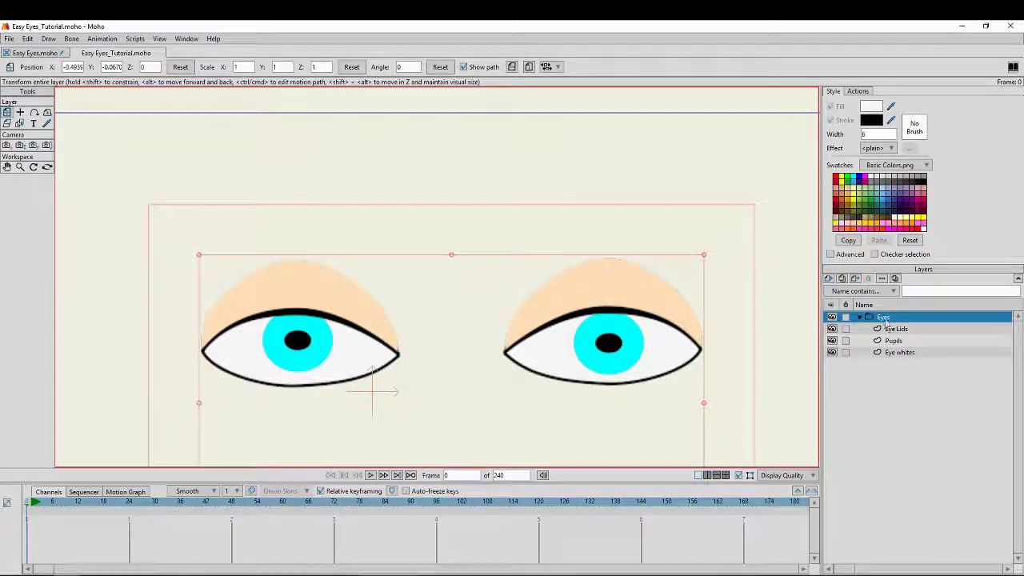
right_click(885, 320)
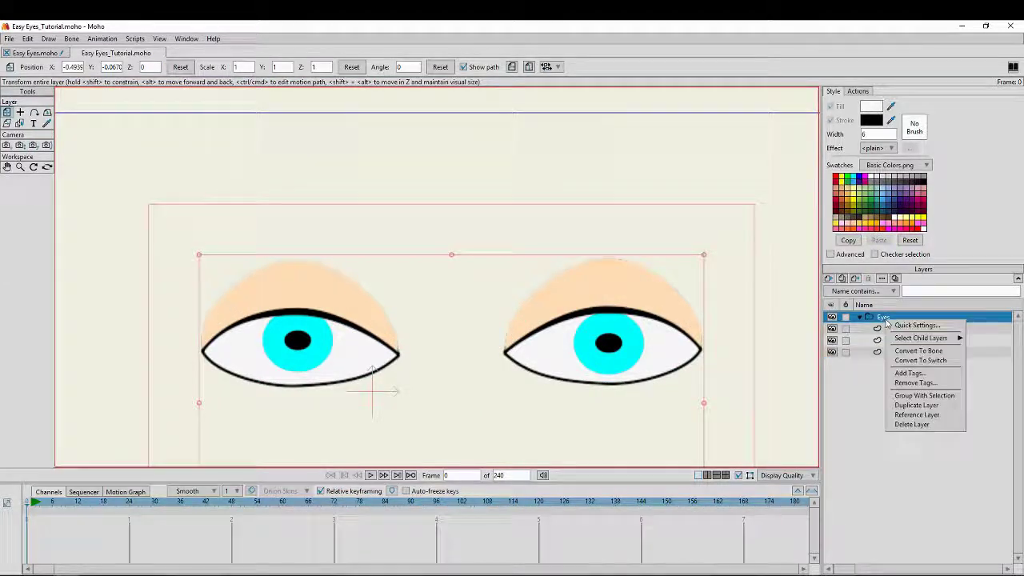
click(946, 355)
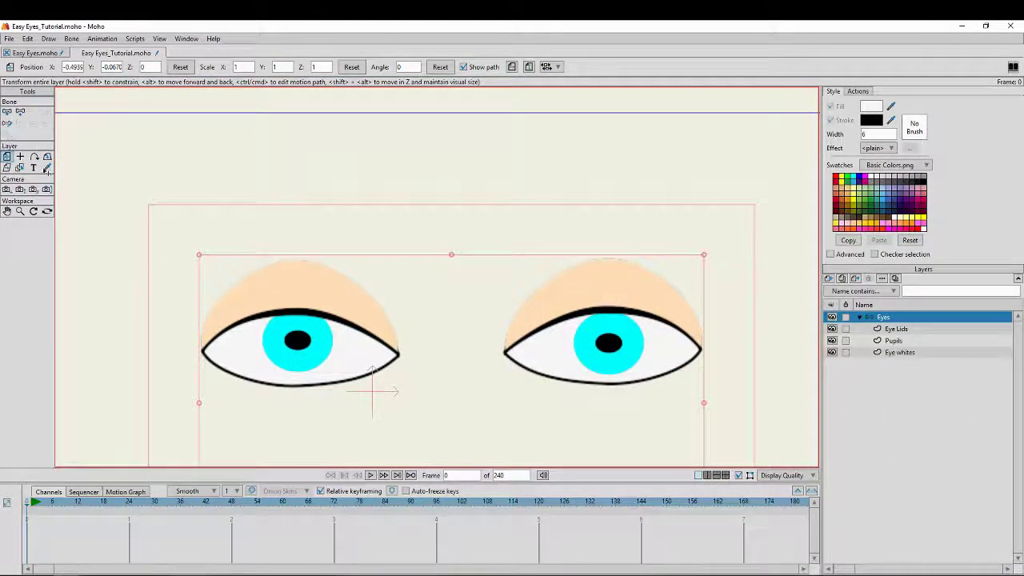
Add a short vertical bone above the inner part of the left eye and name it Eyes Side
click(22, 113)
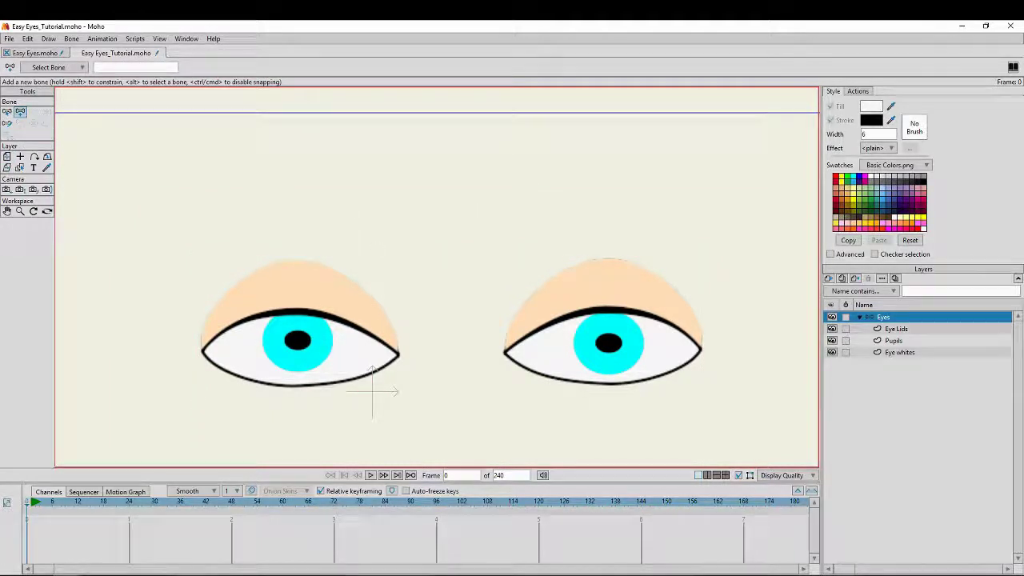
drag(359, 216, 361, 168)
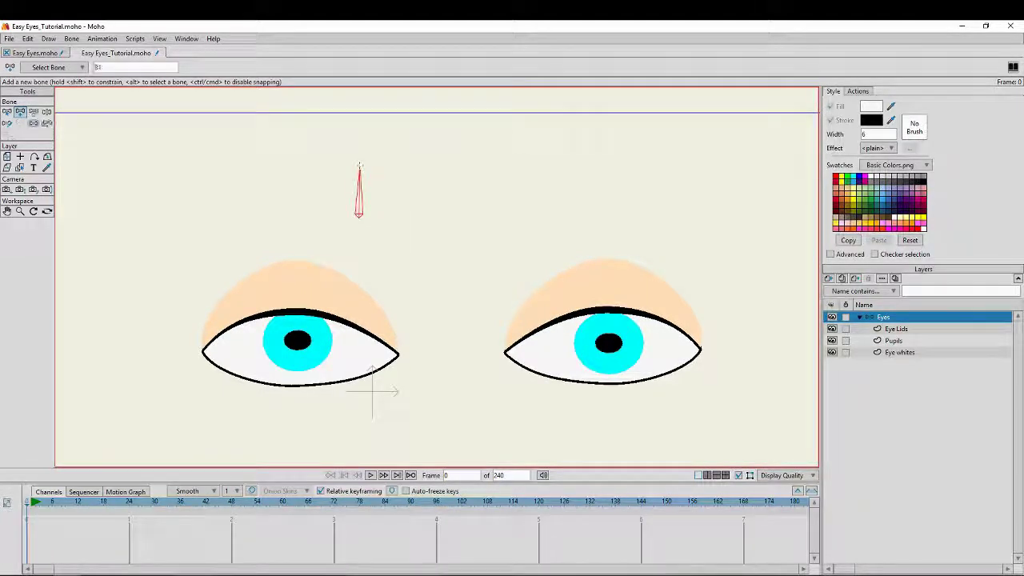
double_click(158, 69)
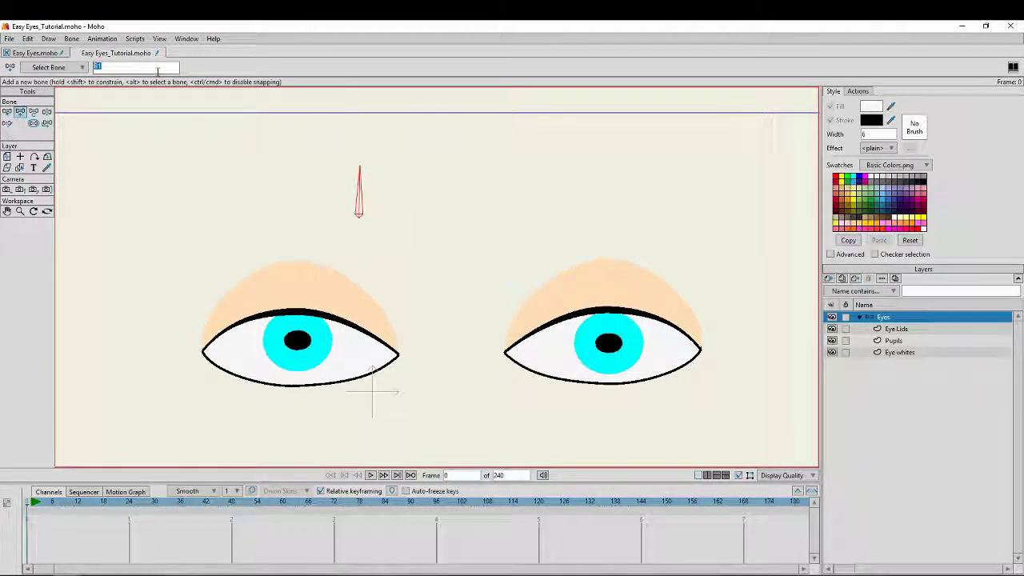
text(Eyes Side)
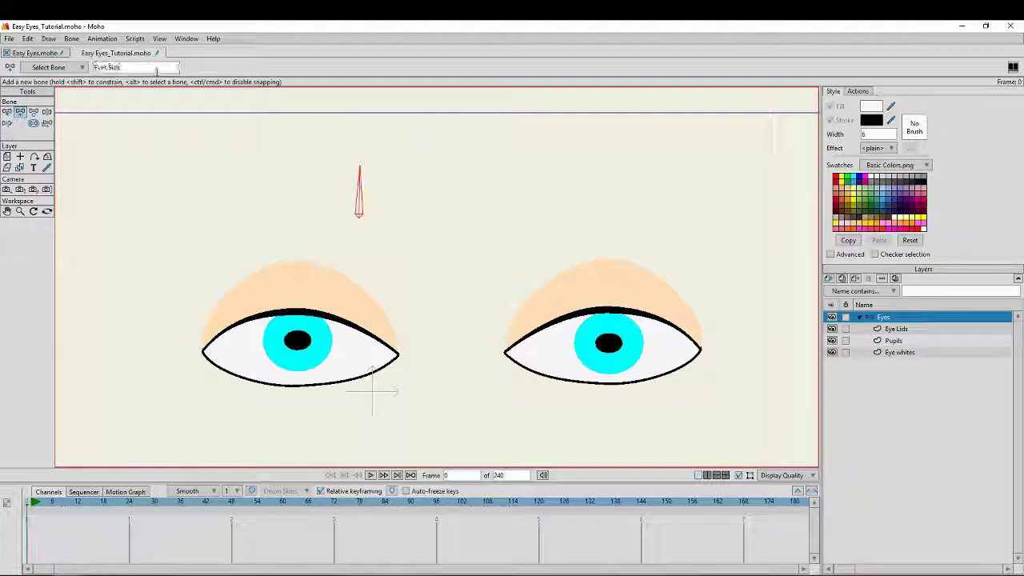
click(7, 112)
click(458, 200)
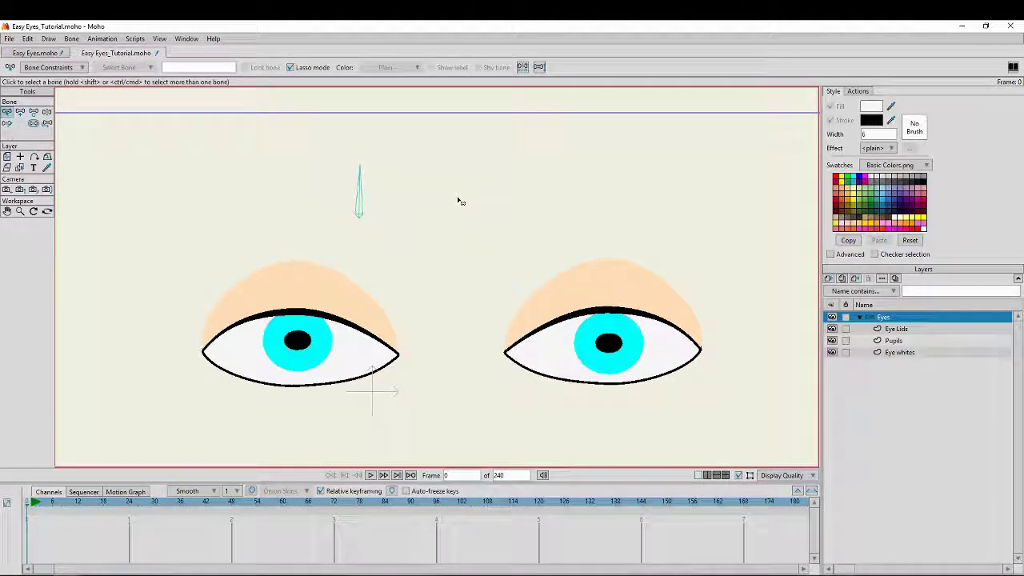
Add a second, unparented vertical bone right of the Eyes Side bone and shift it slightly closer to it
click(20, 112)
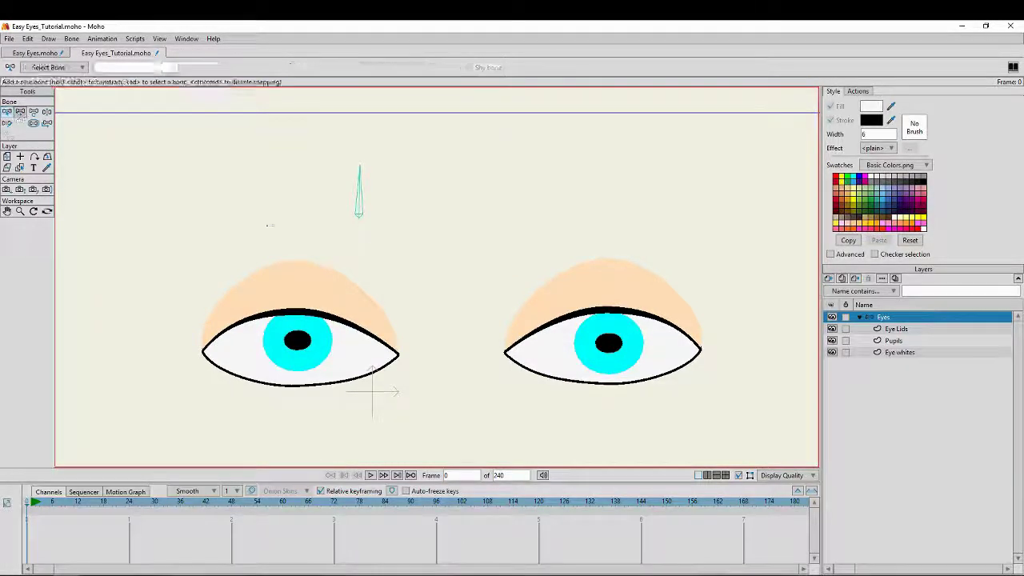
drag(430, 215, 432, 164)
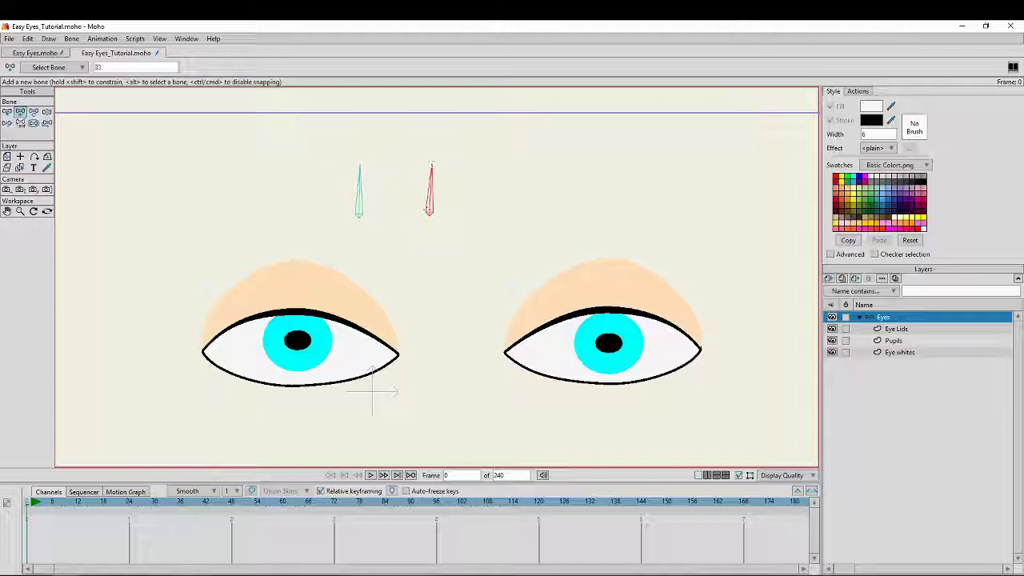
key(t)
drag(431, 215, 424, 216)
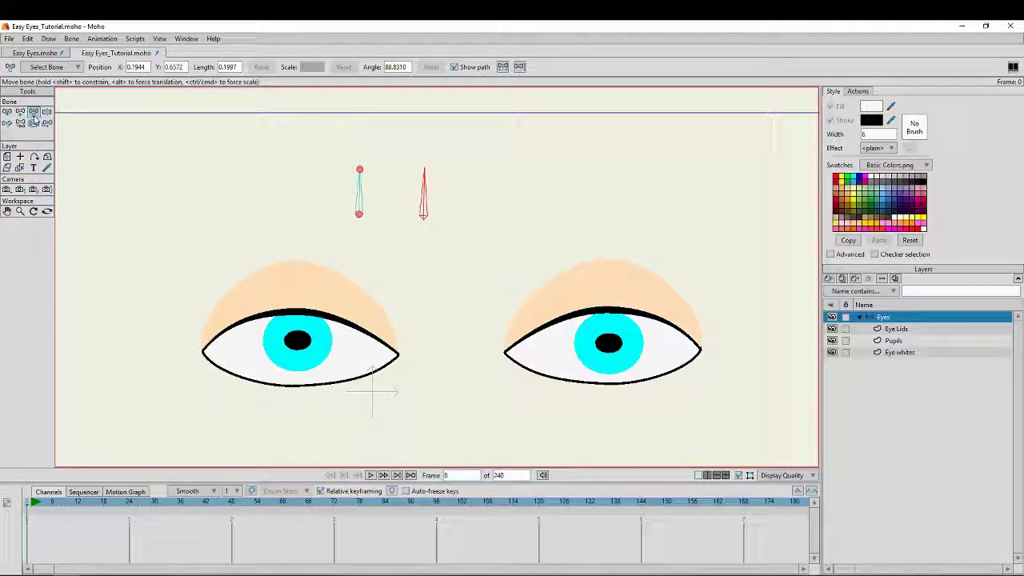
Name the second bone Eyes Up Down and show the labels of both bones
click(7, 112)
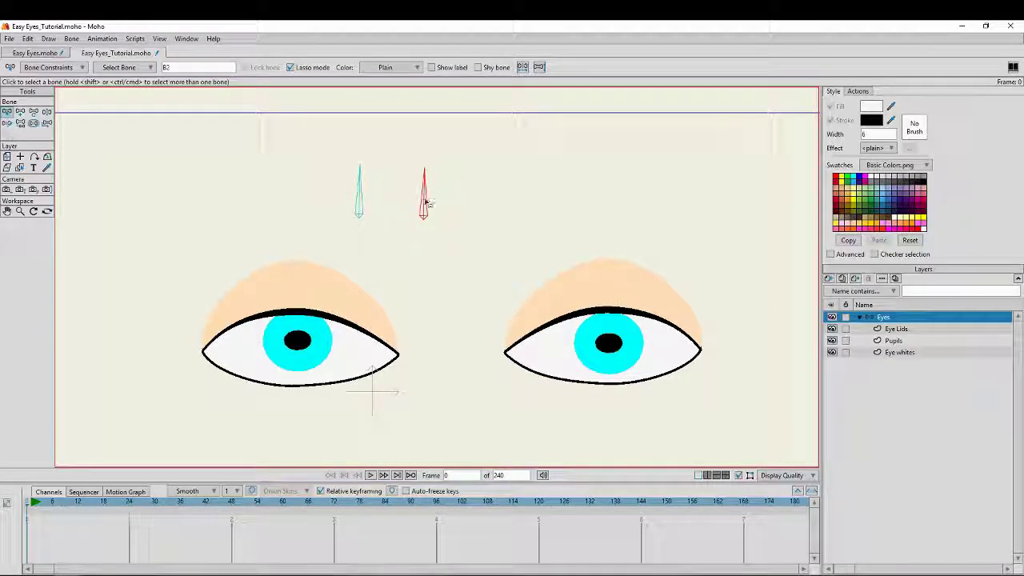
drag(211, 69, 19, 40)
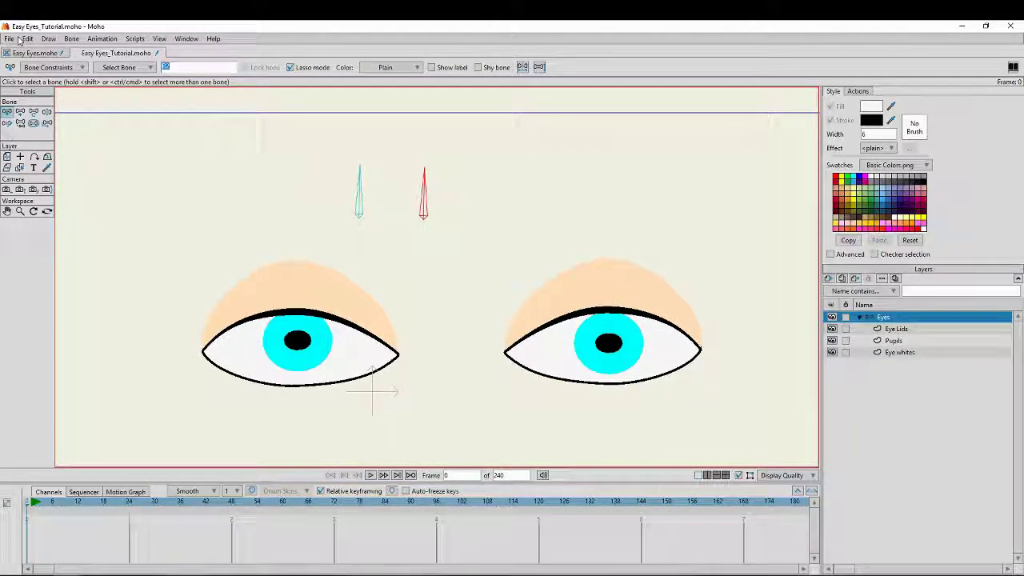
text(Eyes L)
text(p Down)
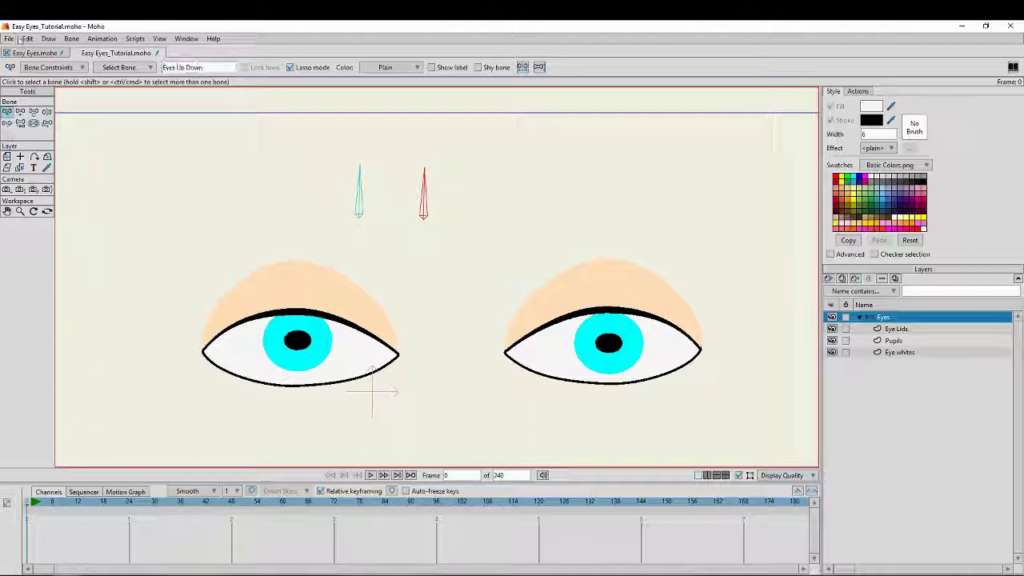
click(452, 67)
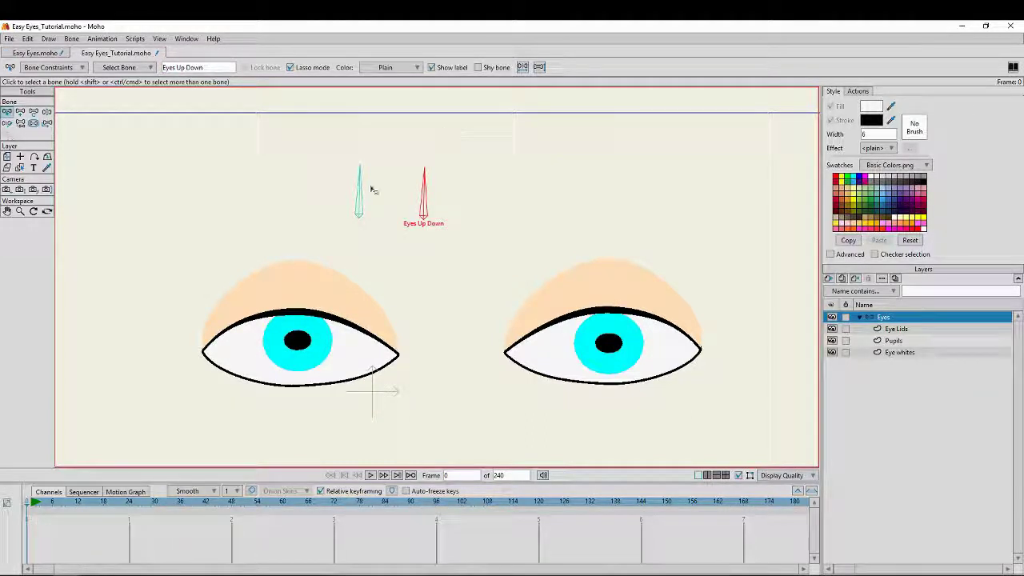
click(360, 191)
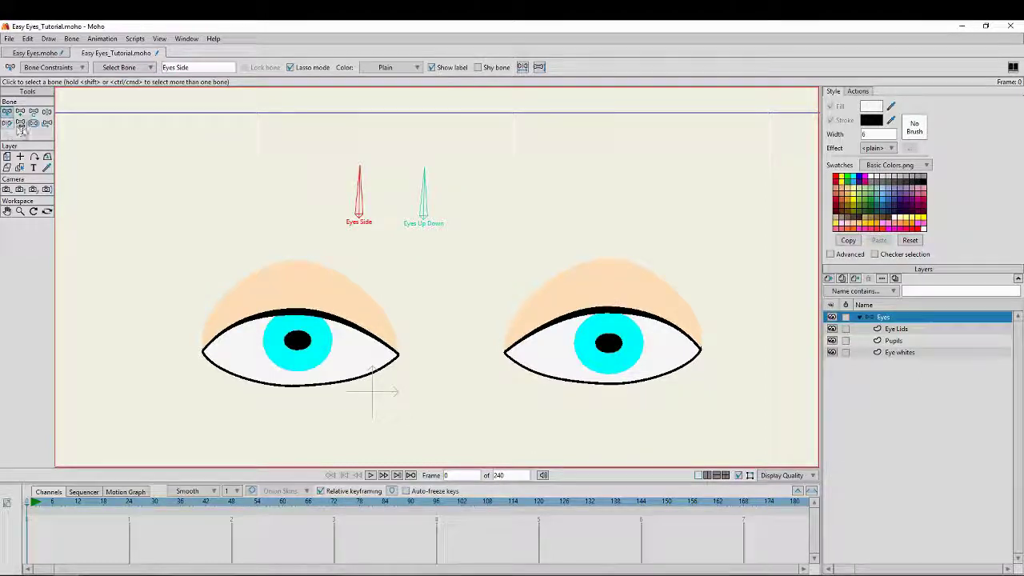
click(166, 152)
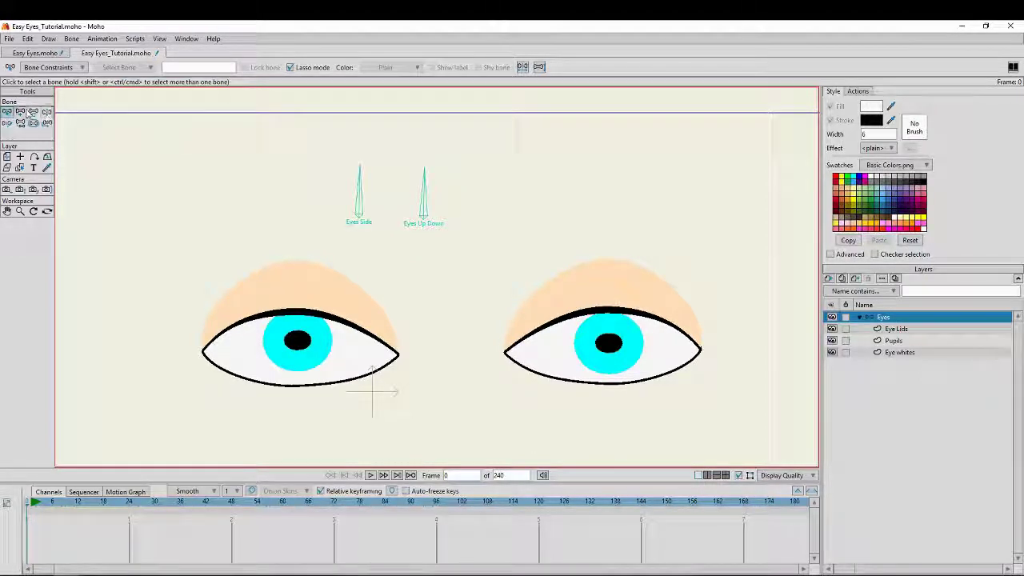
Add a third vertical bone to the right of Eyes Up Down, name it Blink, and show its label
click(20, 112)
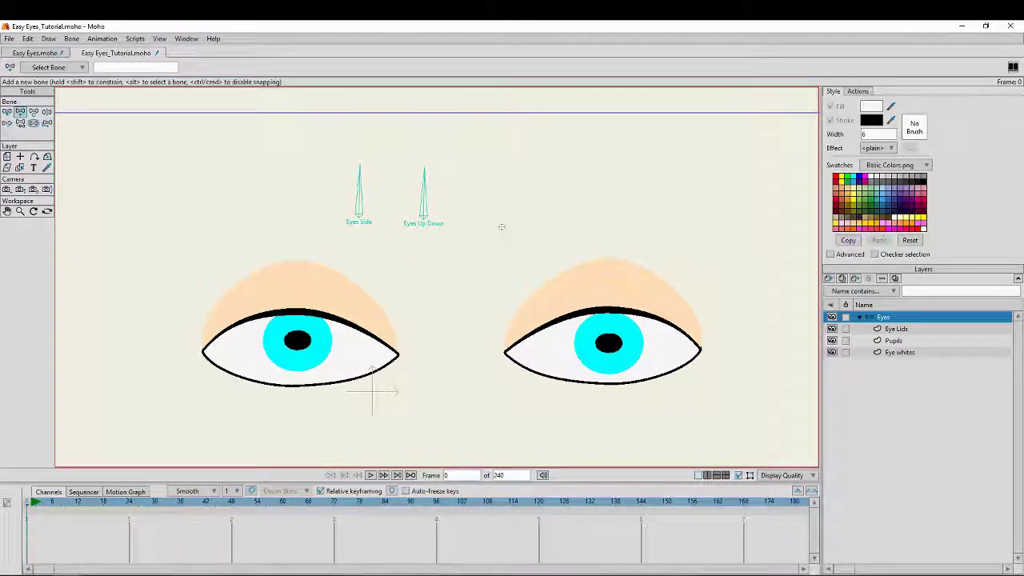
drag(507, 223, 508, 169)
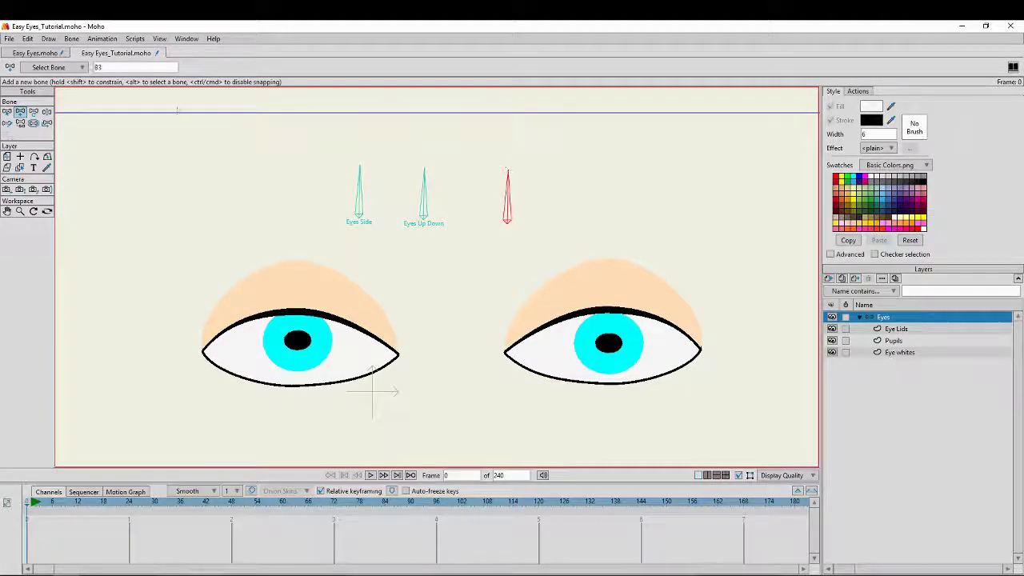
click(135, 68)
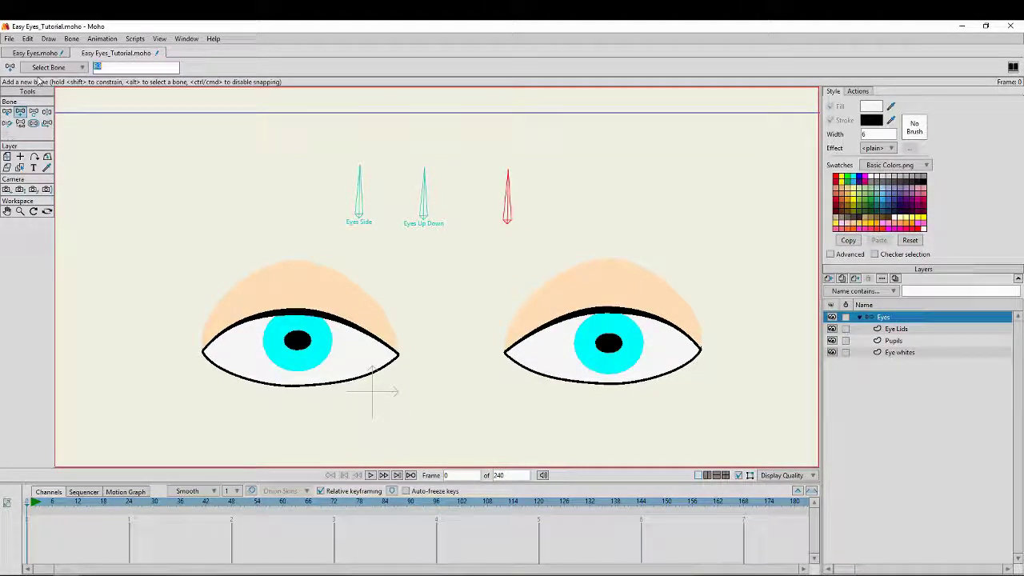
text(Blink)
key(Return)
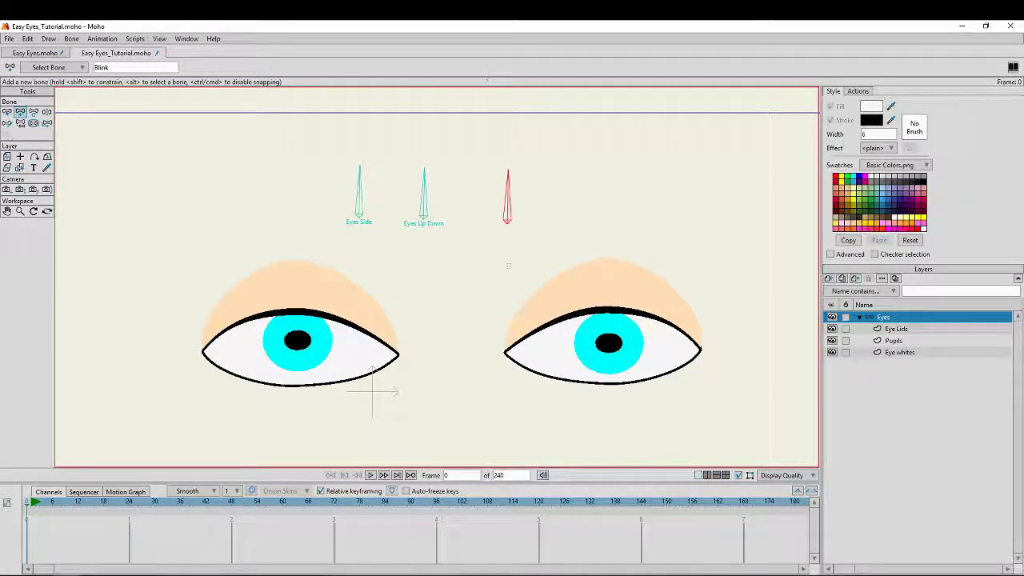
click(8, 113)
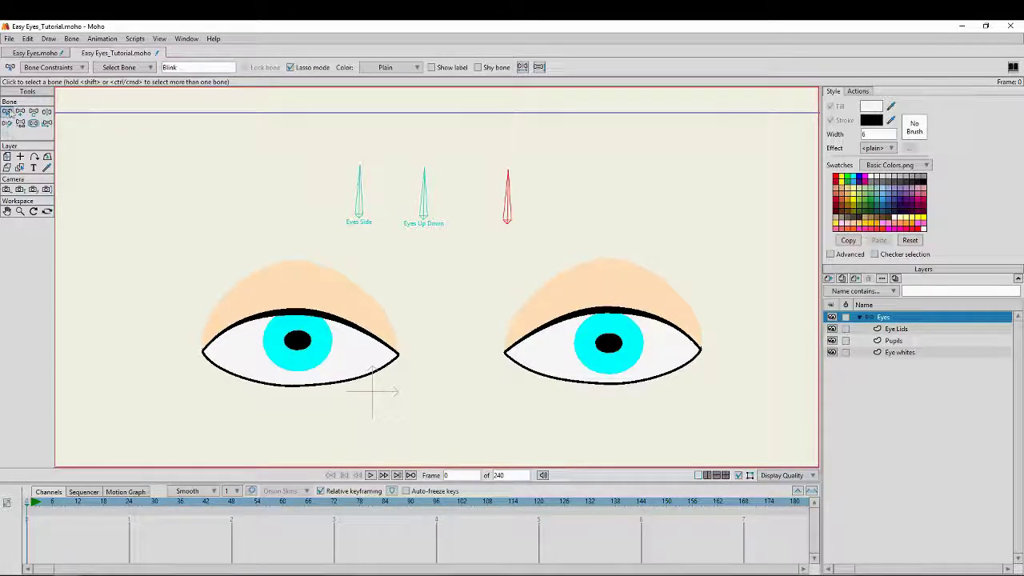
click(453, 70)
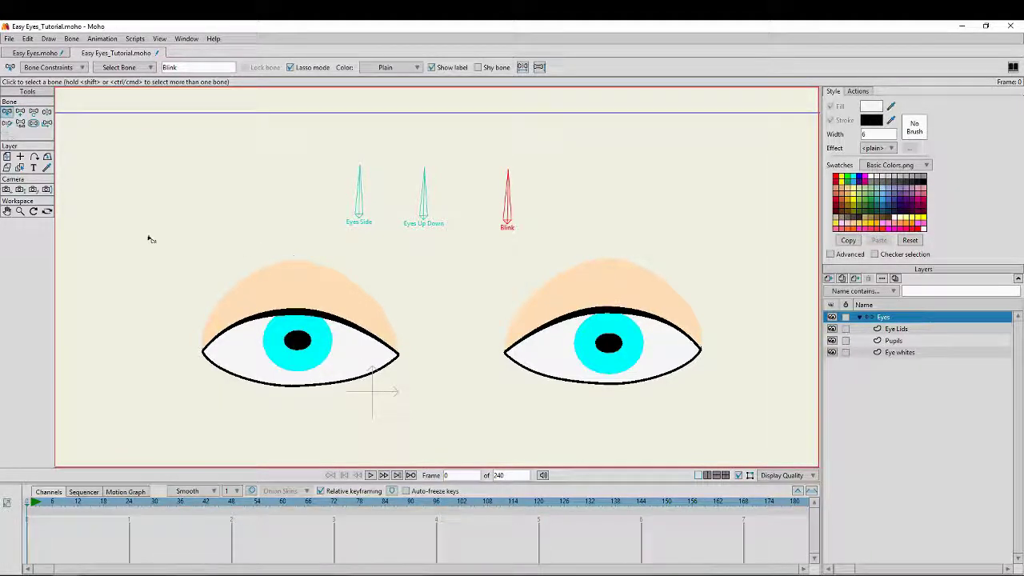
click(428, 219)
click(493, 267)
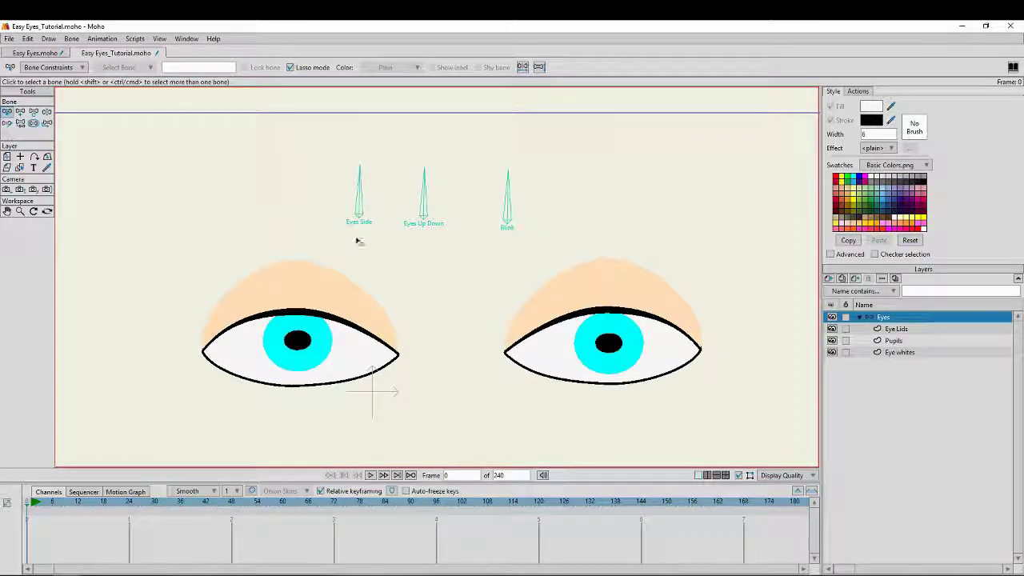
Make a smart bone dial for Eyes Side from -90 to 90 degrees with a 120-frame duration and separate positive and negative actions
click(362, 204)
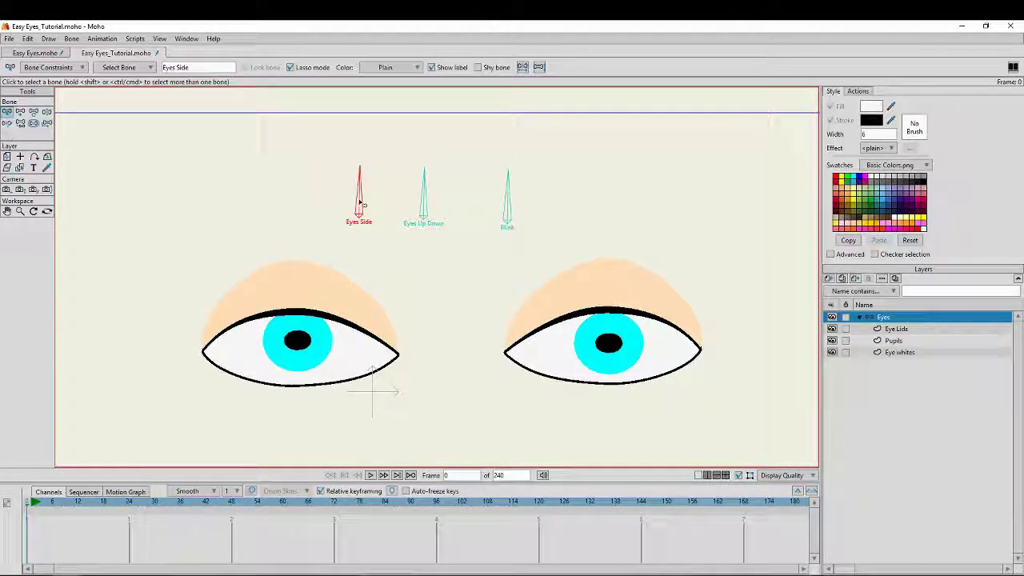
click(72, 39)
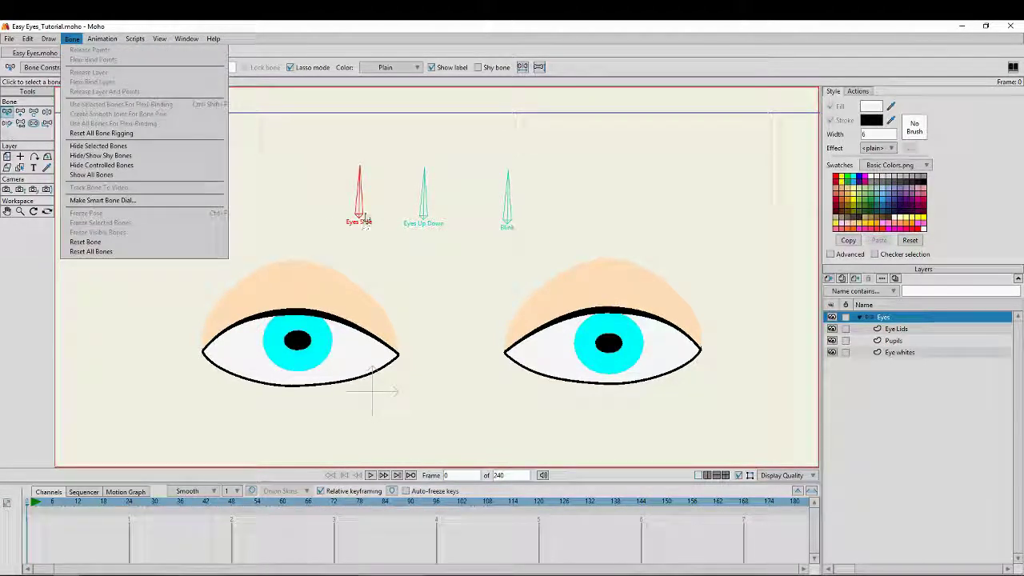
click(133, 201)
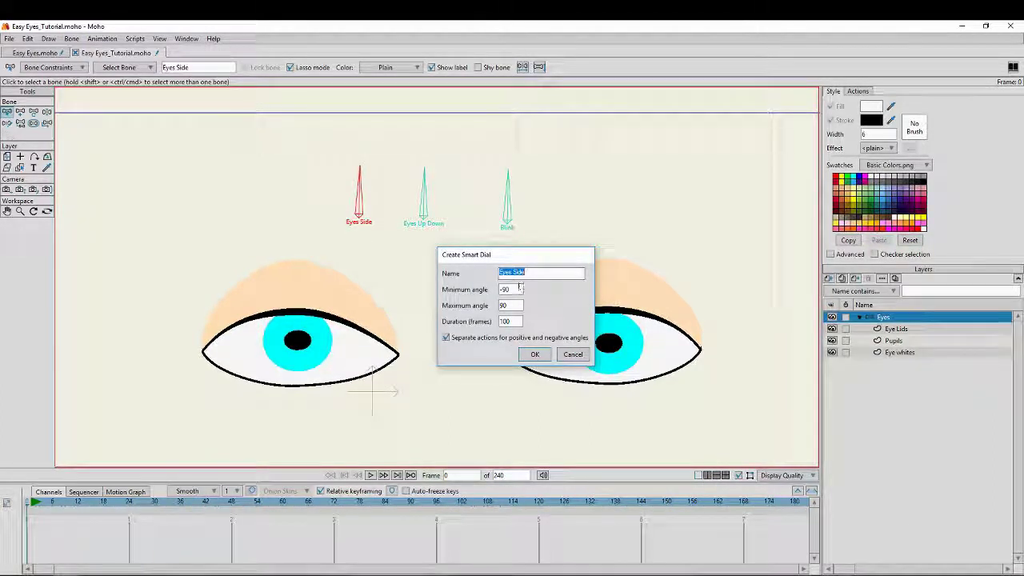
click(512, 319)
key(BackSpace)
text(2)
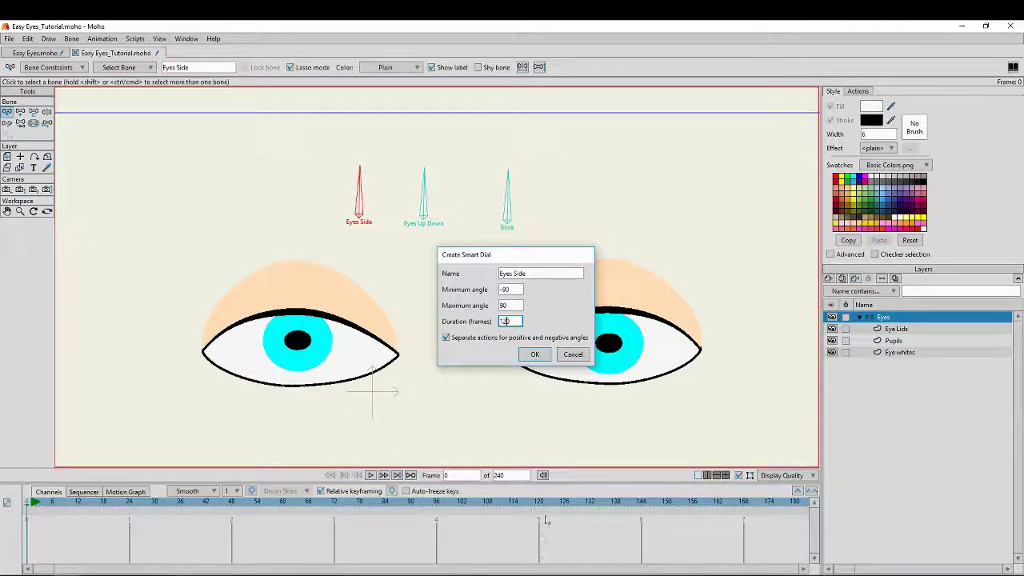
click(535, 356)
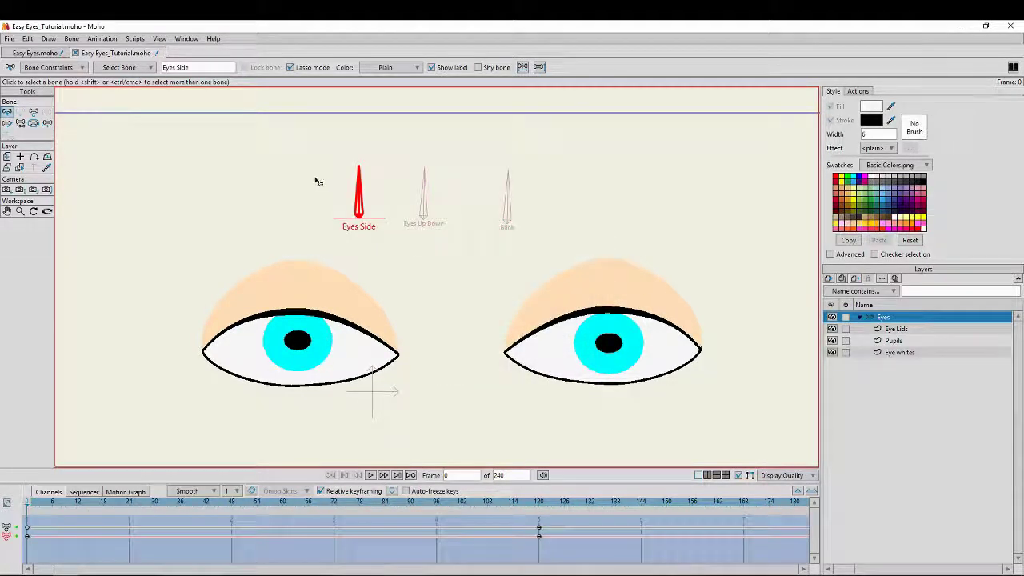
Scrub through the Eyes Side and Eyes Side 2 actions to check the bone's rotation in each direction
click(859, 91)
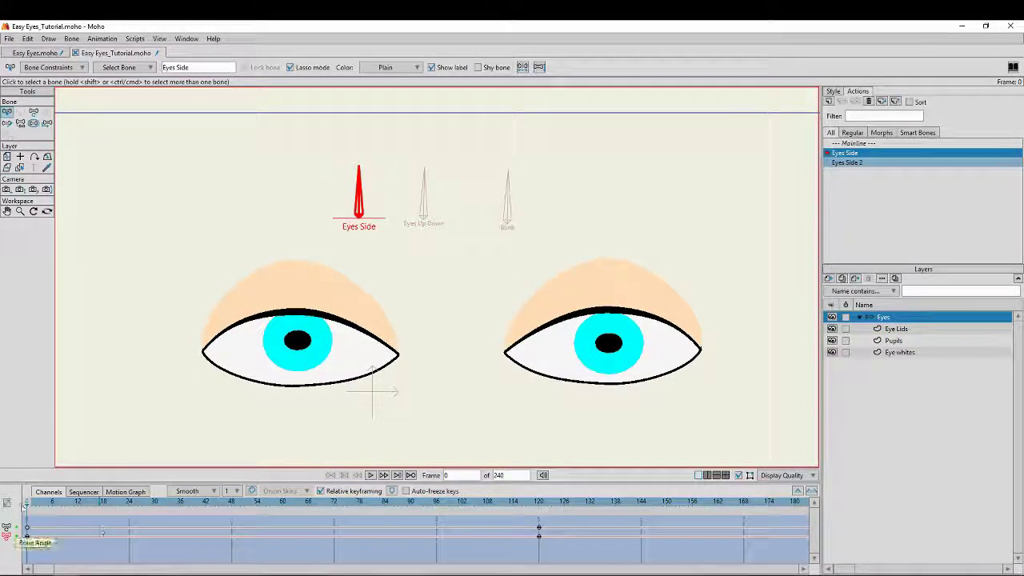
drag(29, 504, 235, 506)
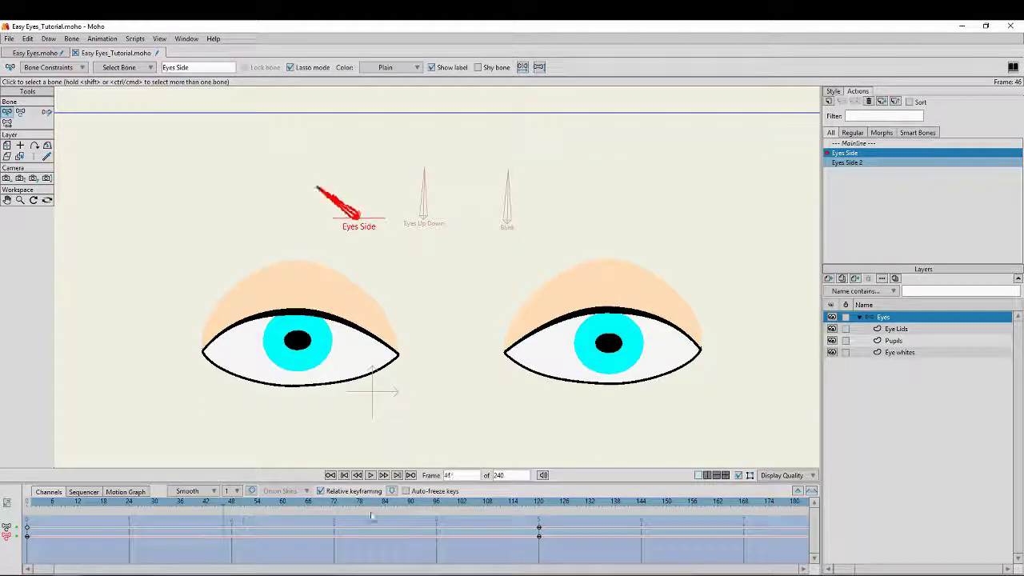
drag(542, 531, 541, 530)
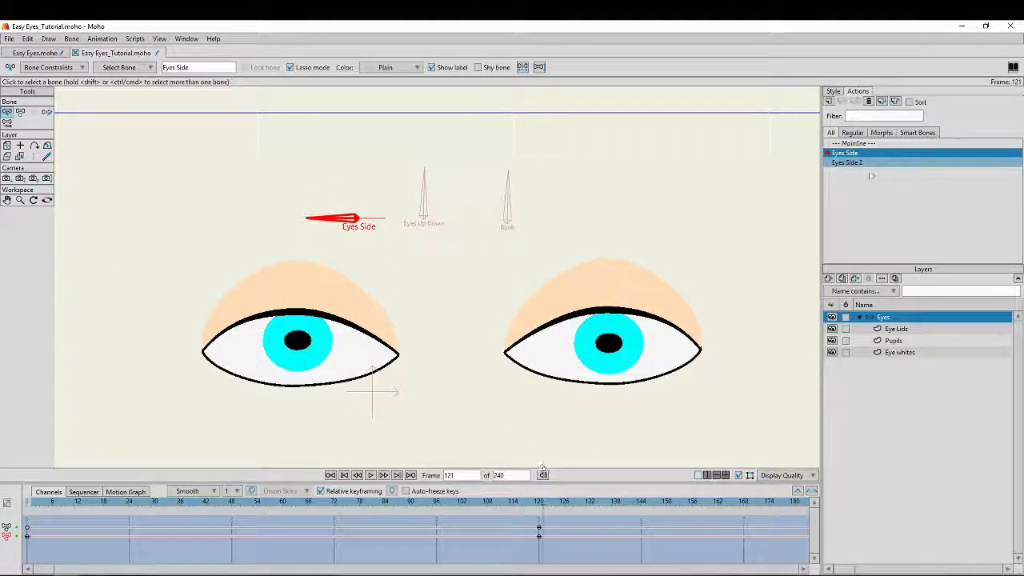
double_click(847, 163)
mouse_move(33, 504)
mouse_down()
mouse_move(195, 516)
mouse_move(524, 515)
mouse_move(44, 513)
mouse_up()
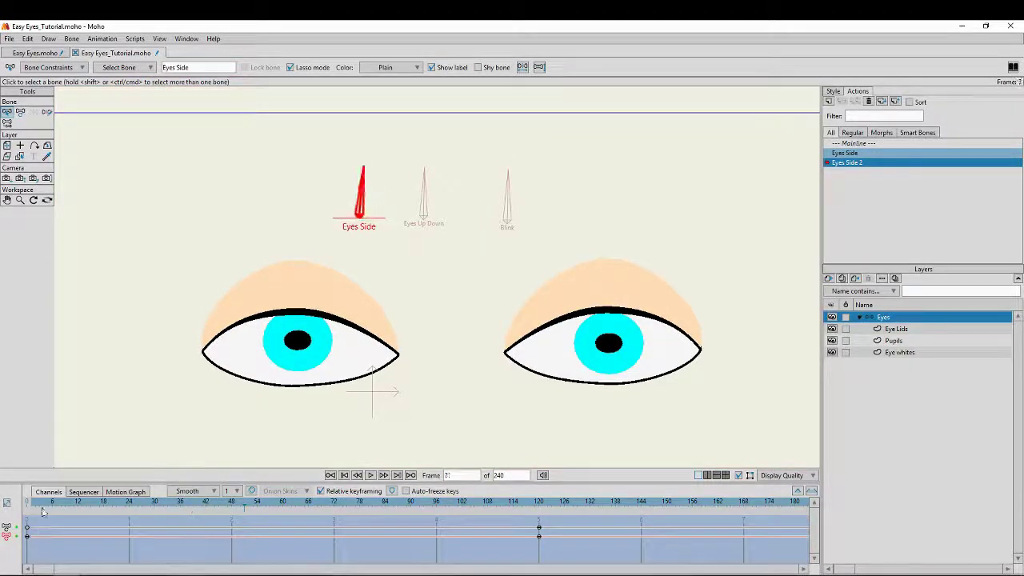
In the Eyes Side action at frame 120, move both pupils on the Pupils layer to the left corners of the eyes
double_click(853, 153)
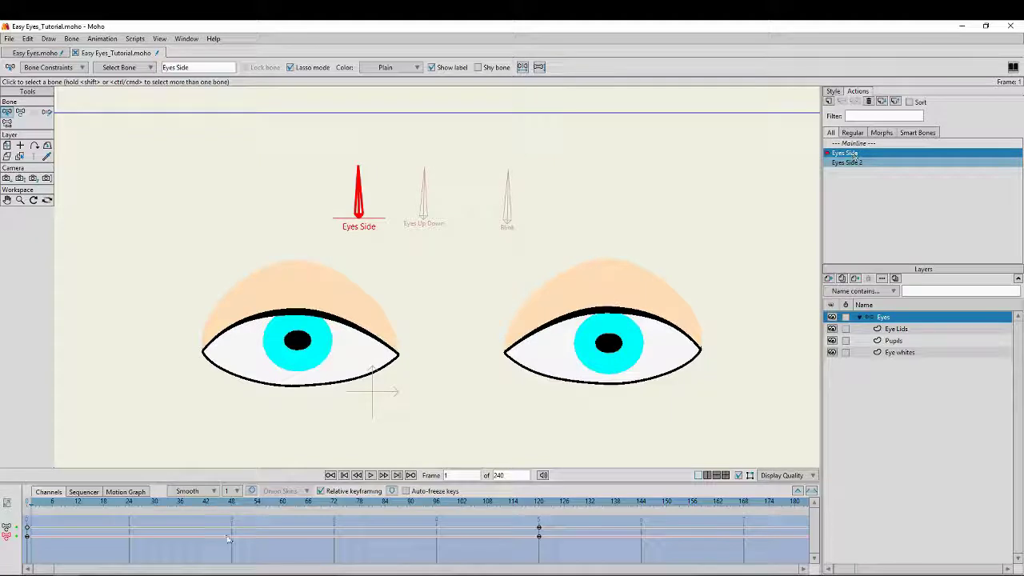
drag(30, 503, 540, 500)
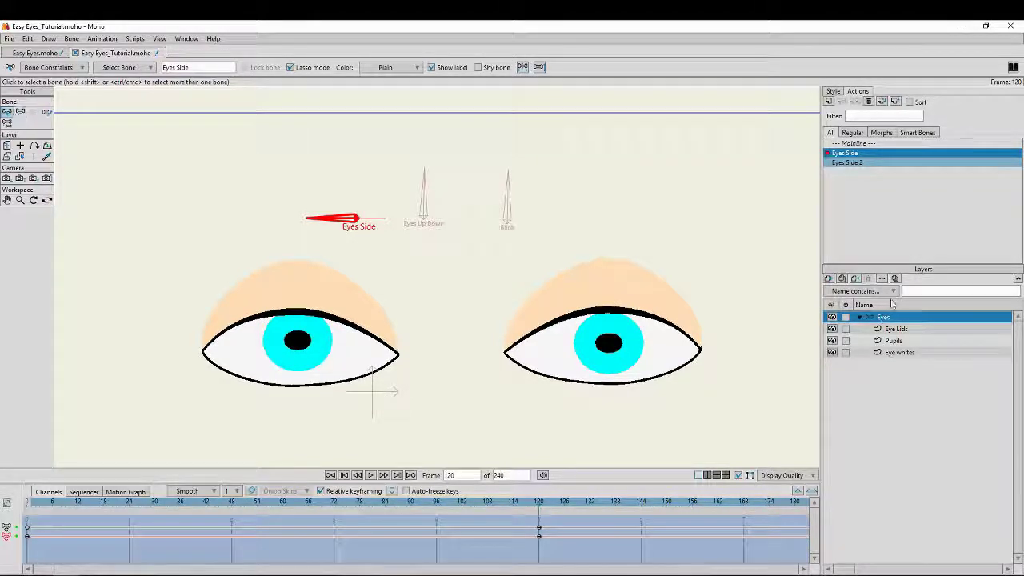
click(894, 341)
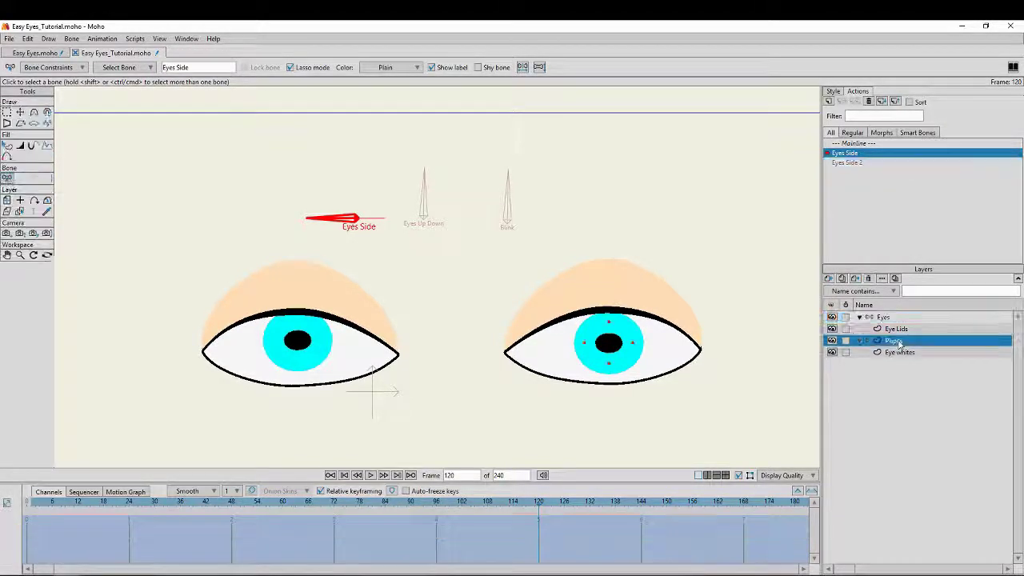
key(g)
mouse_move(314, 284)
mouse_down()
mouse_move(232, 297)
mouse_move(744, 359)
mouse_move(274, 270)
mouse_move(319, 300)
mouse_up()
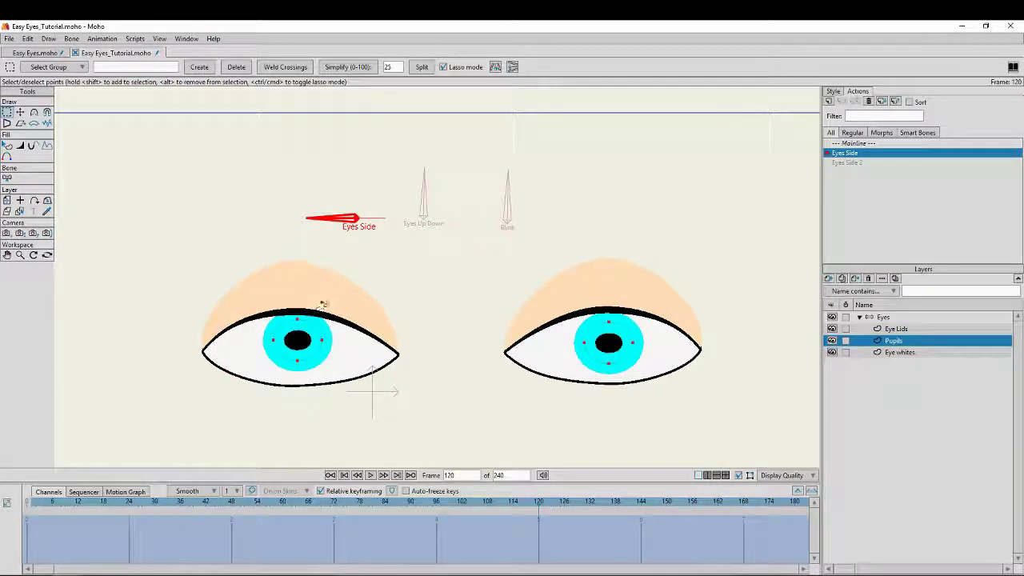
click(21, 113)
drag(405, 354, 348, 352)
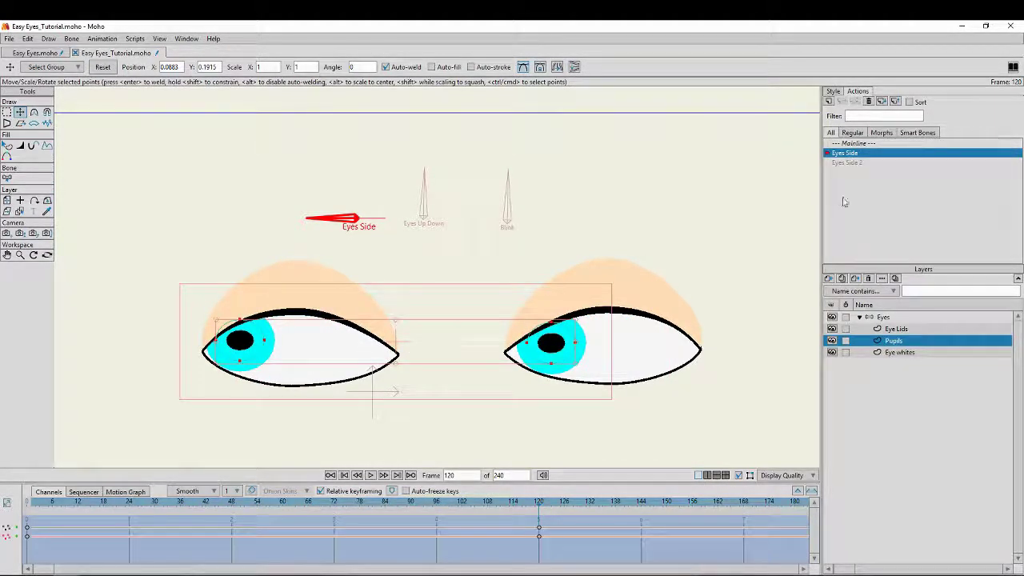
In the Eyes Side 2 action at frame 120, move both pupils toward the right corners, adjusting each pupil individually to fit its eye
double_click(848, 164)
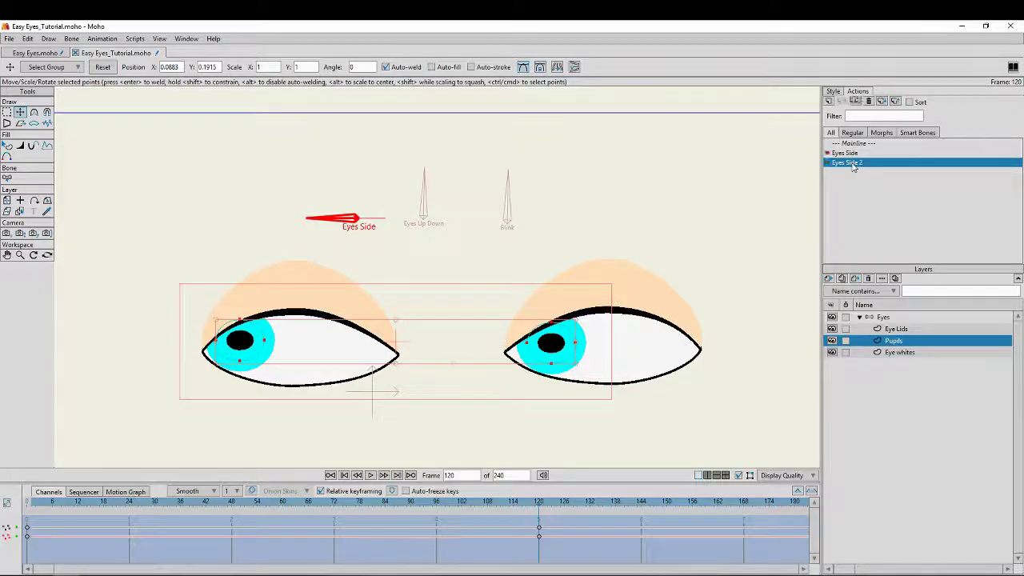
click(538, 502)
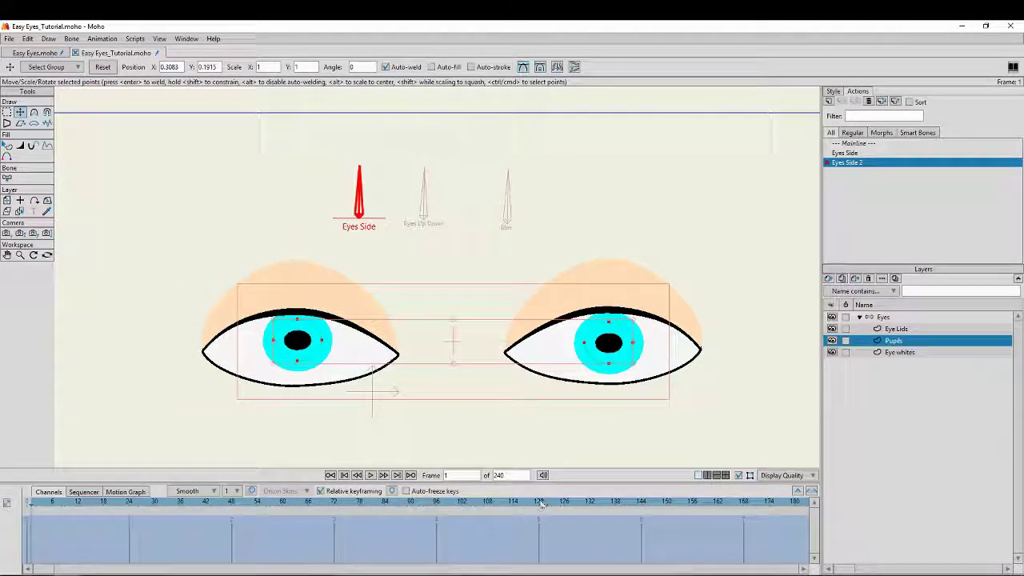
drag(305, 349, 367, 350)
click(768, 360)
click(679, 339)
drag(667, 343, 650, 346)
drag(366, 353, 358, 352)
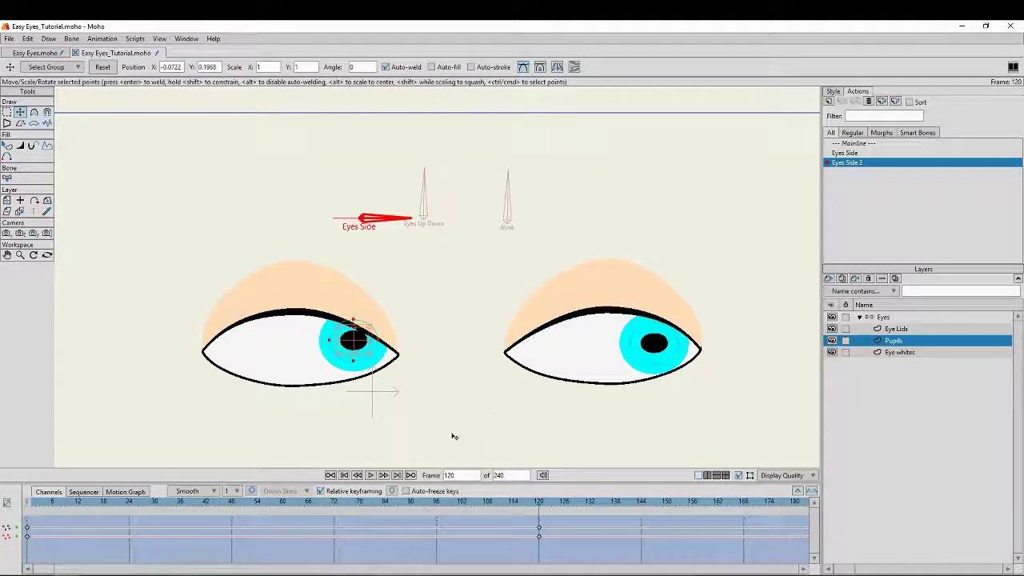
drag(654, 352, 680, 368)
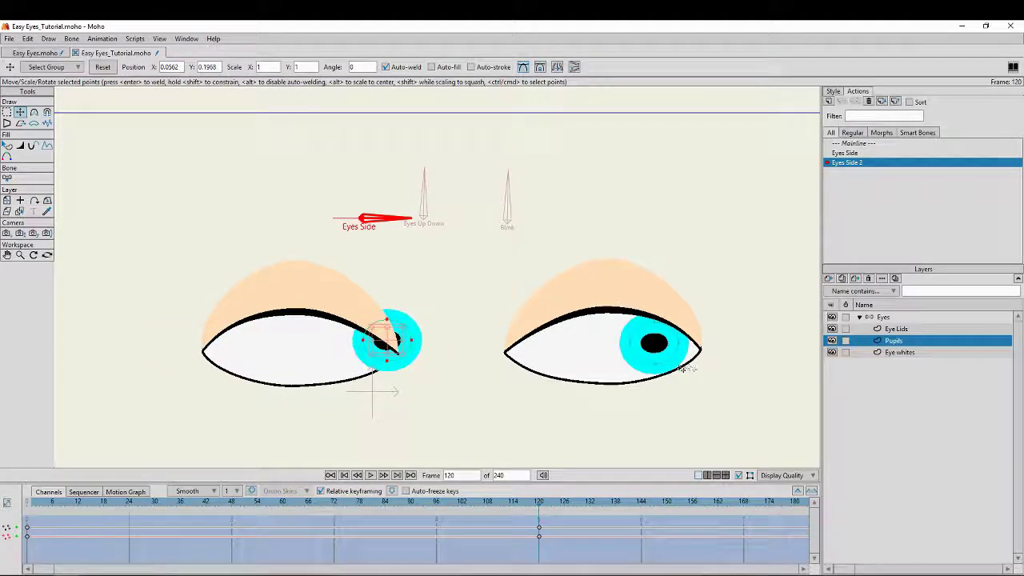
key(ctrl+z)
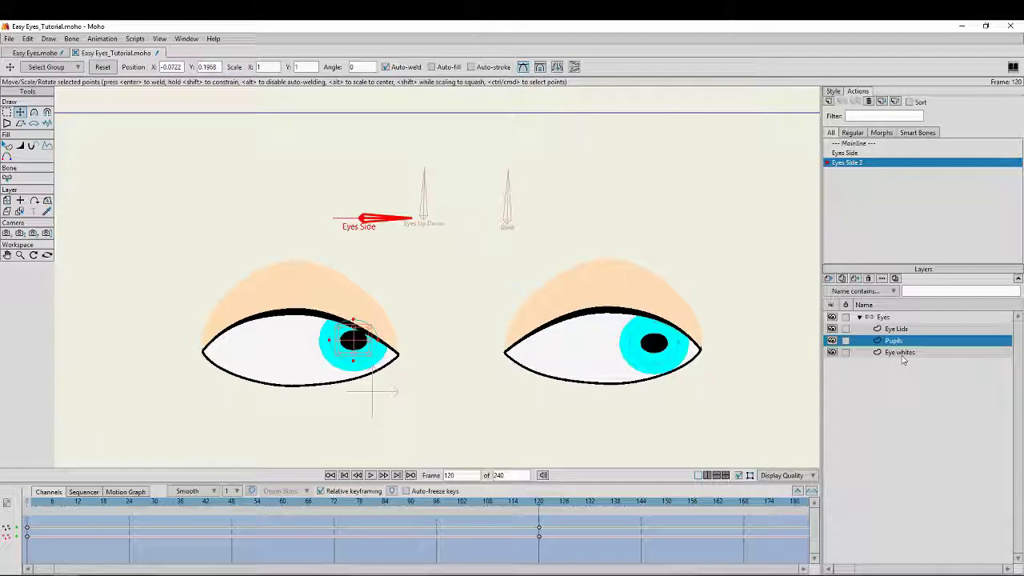
Return to the Mainline and rotate the Eyes Side bone to test the sideways pupil movement
double_click(847, 143)
click(19, 213)
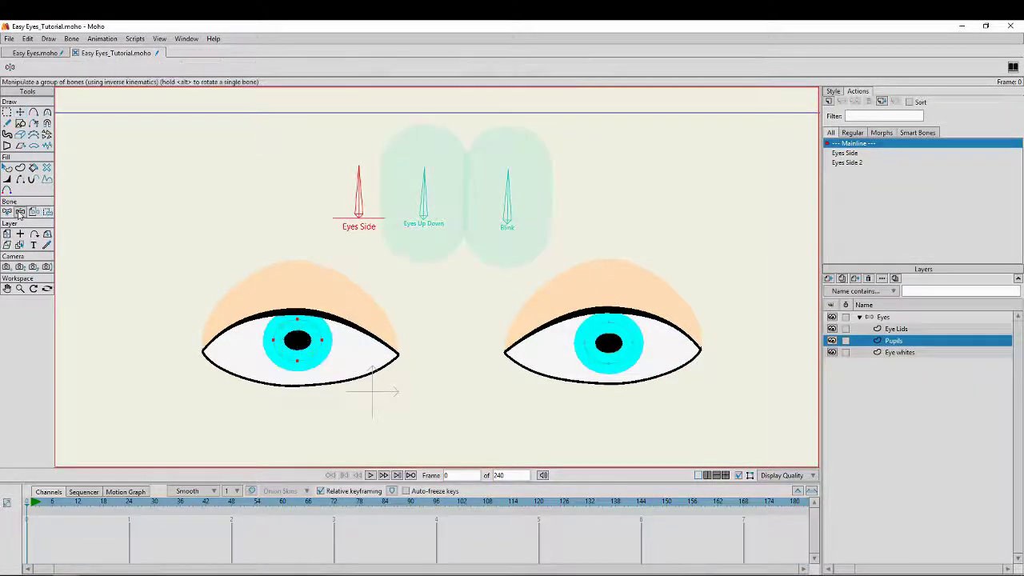
drag(358, 186, 349, 152)
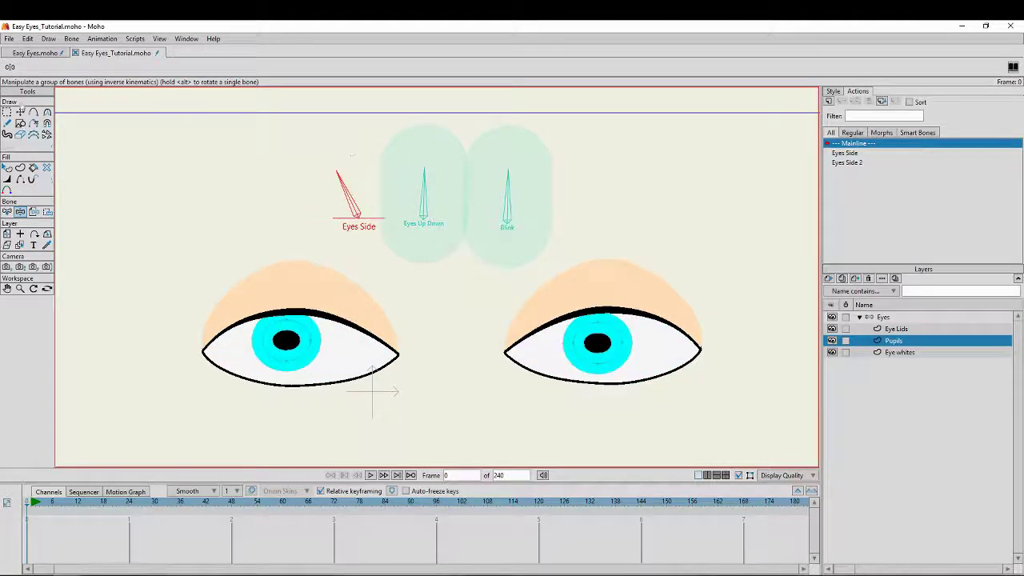
Make a smart bone dial for the Eyes Up Down bone from -90 to 90 degrees with a 120-frame duration and separate positive and negative actions
click(8, 212)
click(424, 188)
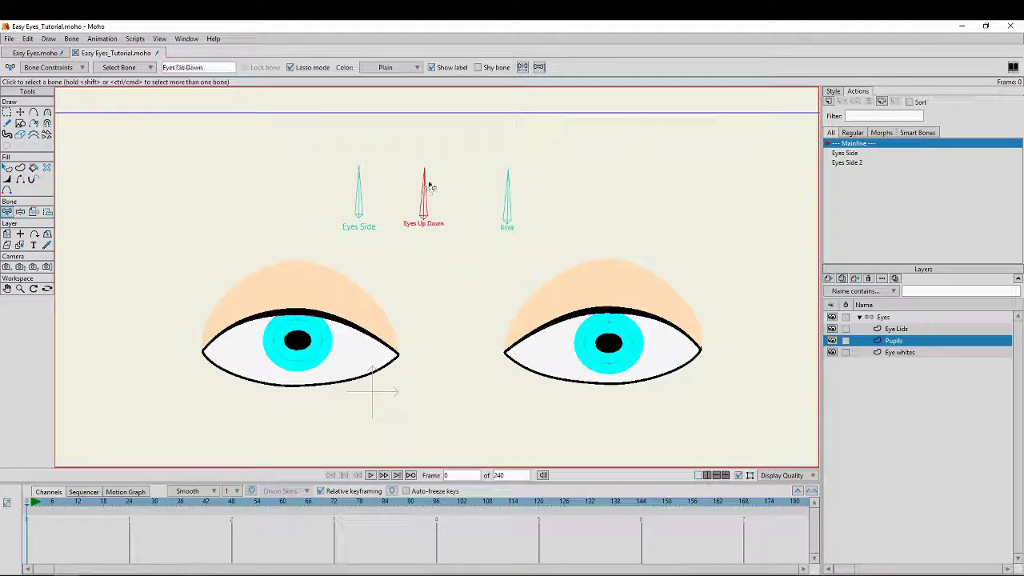
click(73, 40)
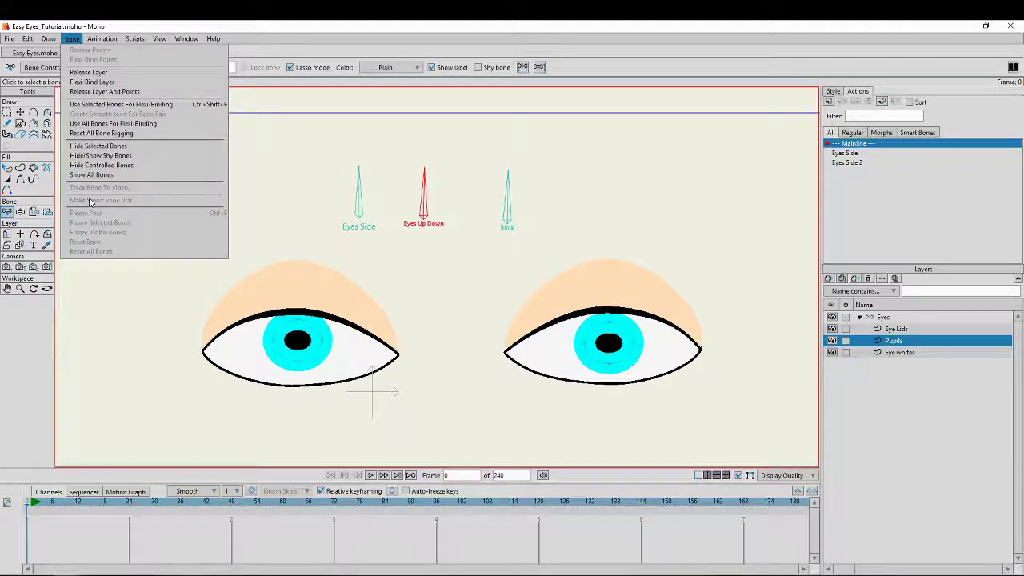
click(56, 505)
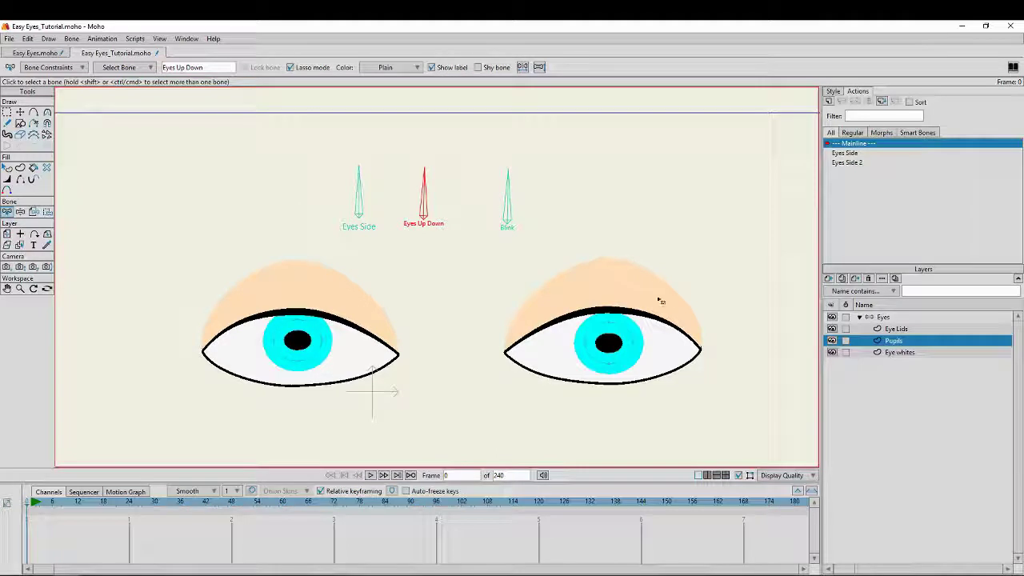
click(883, 318)
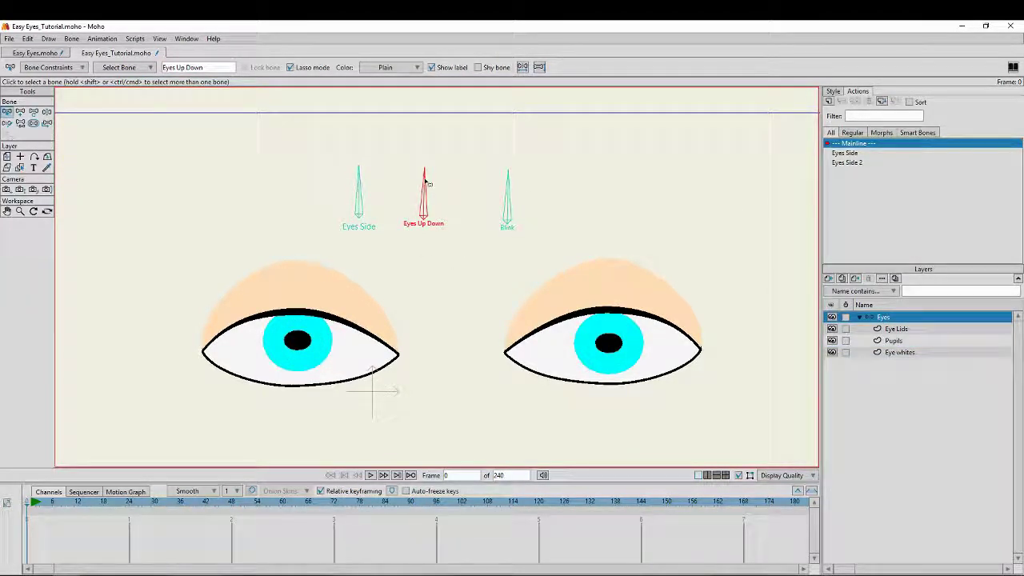
click(72, 38)
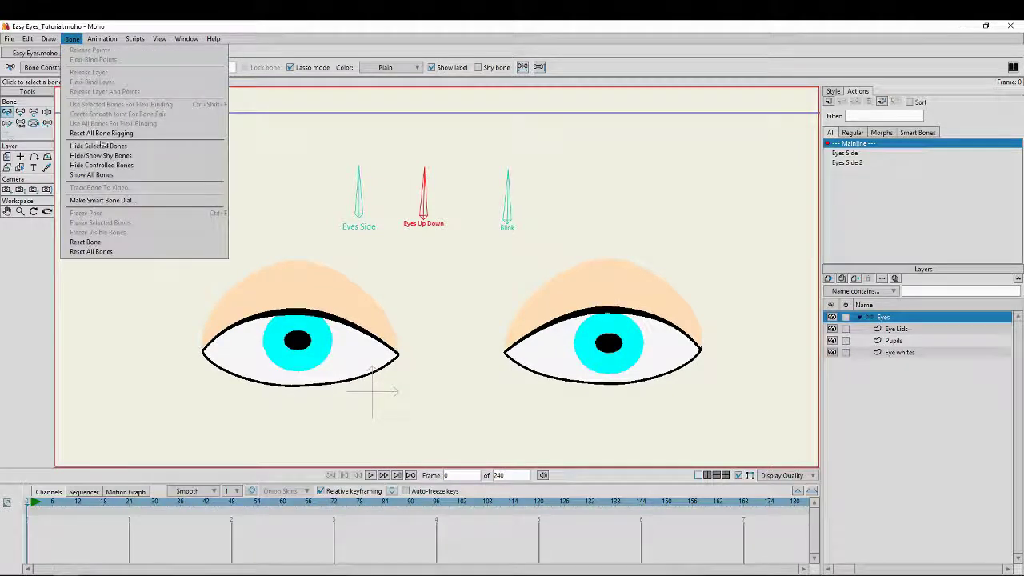
click(133, 201)
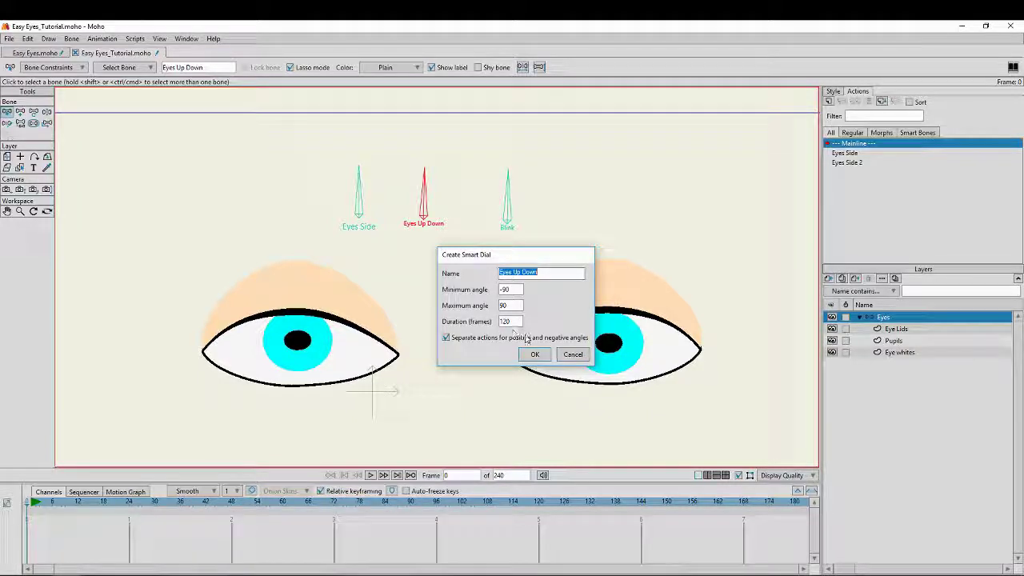
click(543, 356)
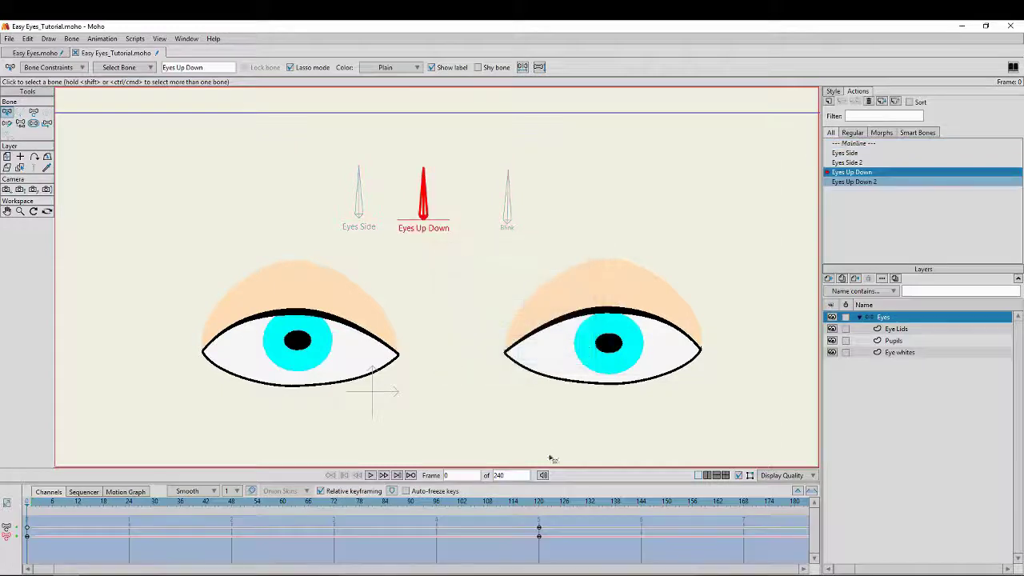
In the Eyes Up Down action at frame 120, move both pupils down to the lower edges of the eyes
click(539, 504)
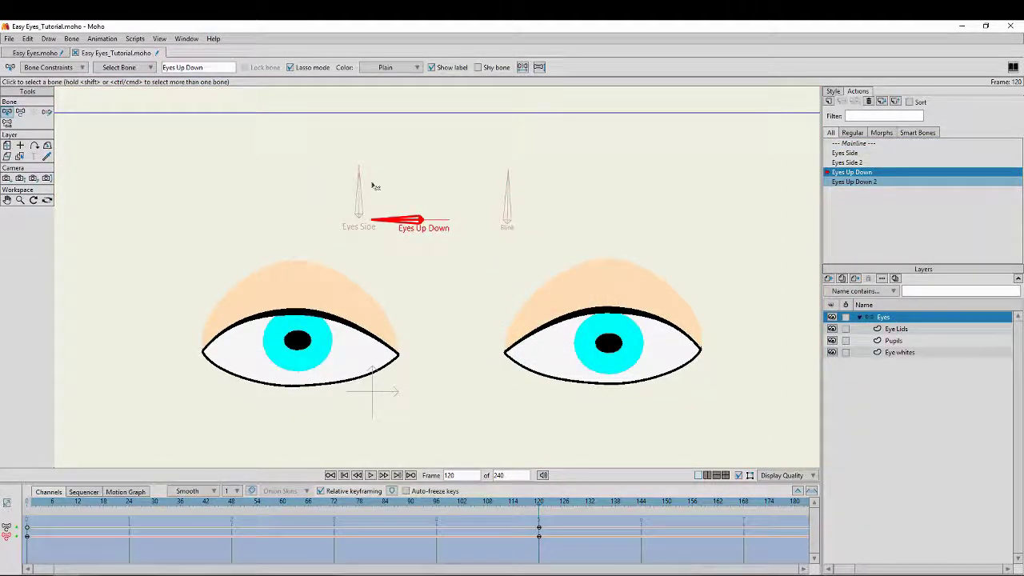
click(139, 515)
drag(139, 515, 541, 534)
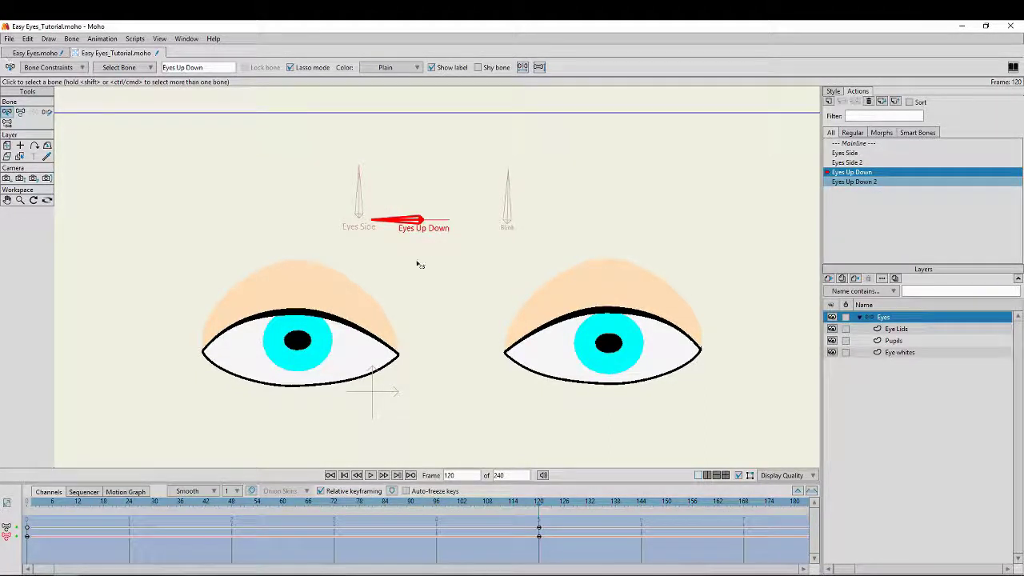
click(965, 340)
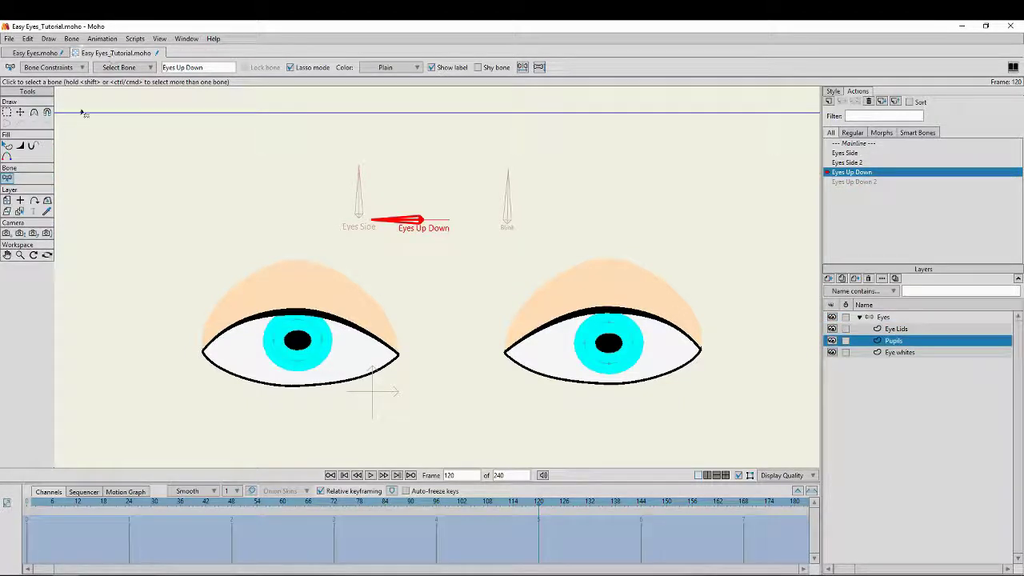
click(7, 112)
mouse_move(373, 281)
mouse_down()
mouse_move(620, 427)
mouse_move(229, 237)
mouse_move(220, 252)
mouse_up()
click(20, 112)
drag(607, 340, 603, 349)
ctrl+click(300, 349)
drag(302, 350, 301, 353)
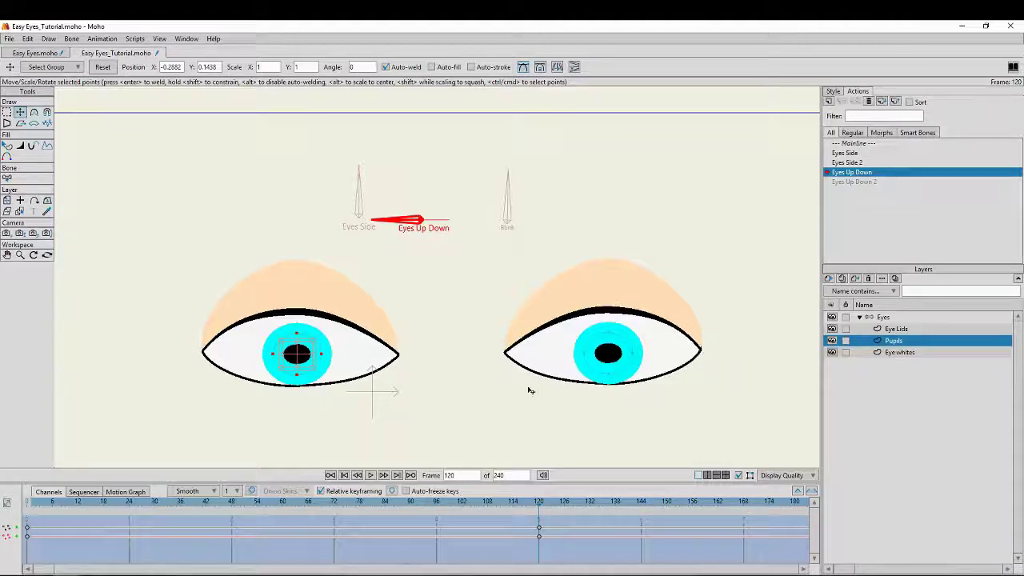
Temporarily hide the Eye whites layer and fine-tune the right pupil's lowered position
click(832, 353)
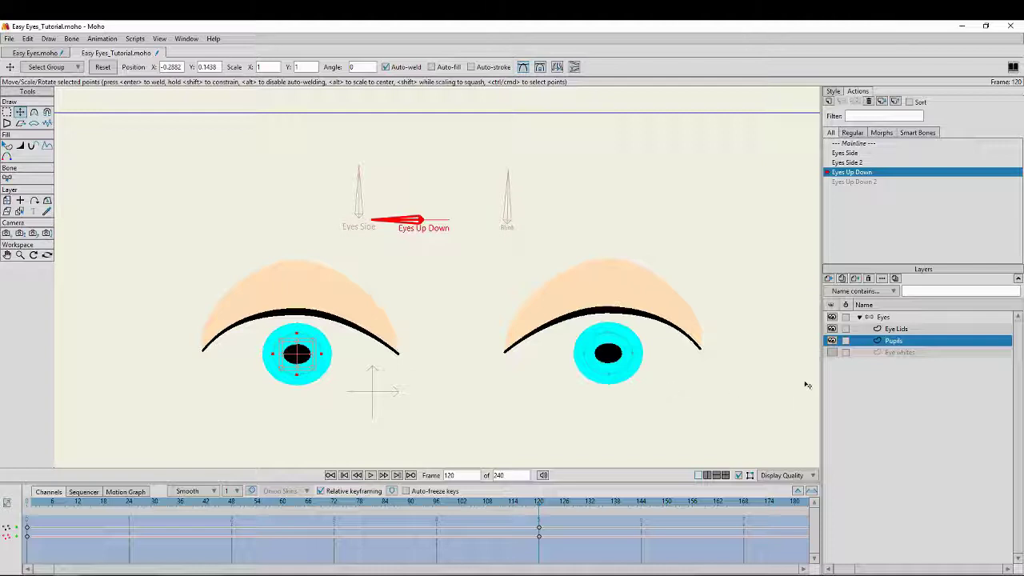
double_click(615, 357)
mouse_move(615, 357)
mouse_down()
mouse_move(617, 411)
mouse_move(681, 421)
mouse_move(639, 395)
mouse_move(614, 356)
mouse_up()
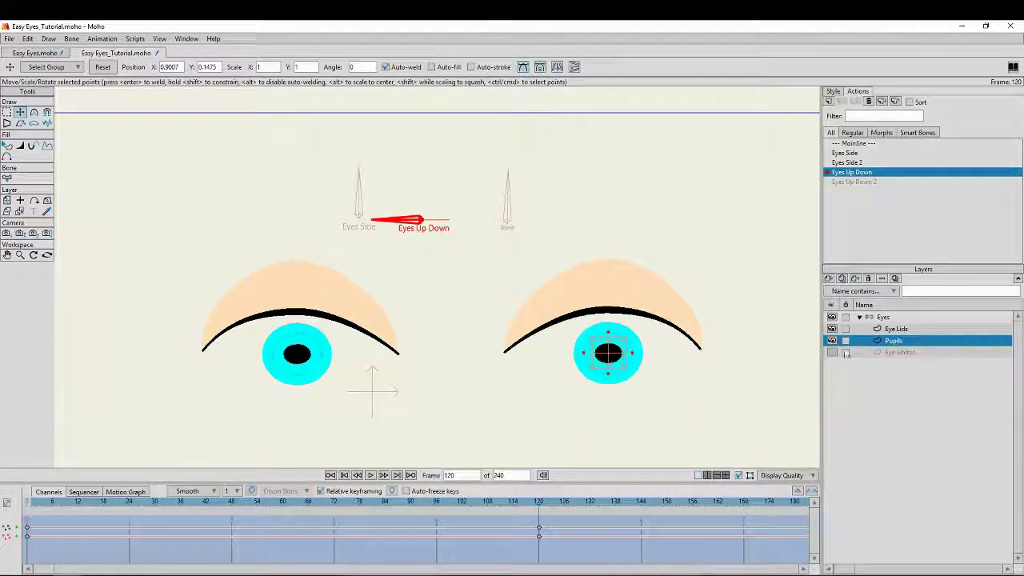
click(832, 353)
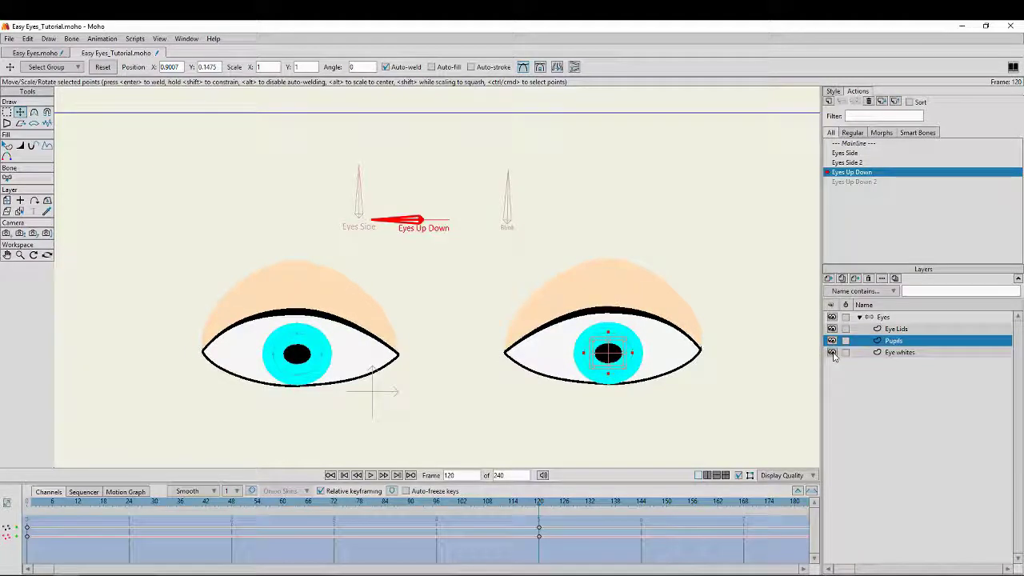
In the Eyes Up Down 2 action at frame 120, move both pupils straight up behind the upper eyelids
click(877, 182)
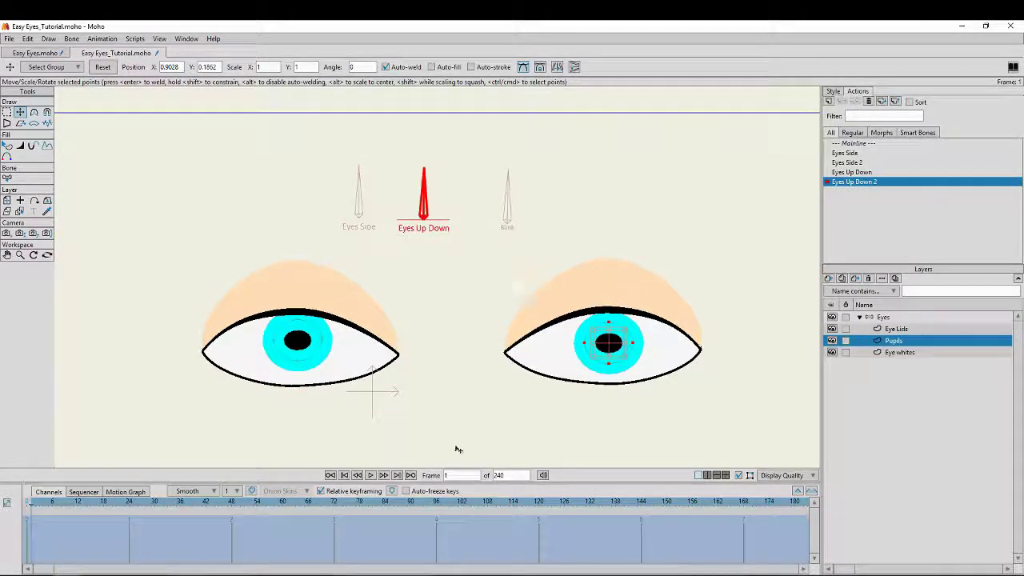
click(538, 504)
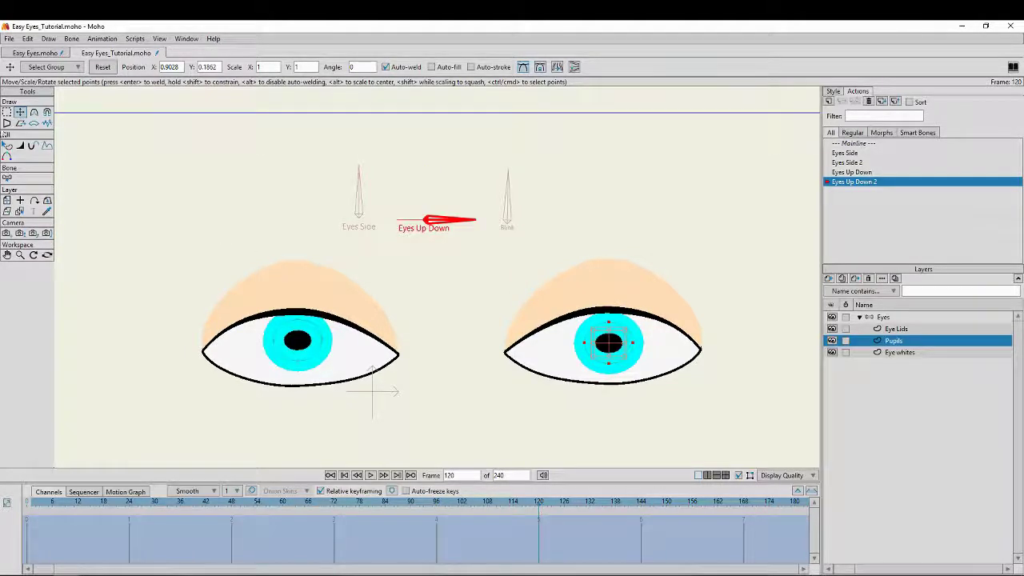
click(6, 112)
mouse_move(190, 213)
mouse_down()
mouse_move(96, 307)
mouse_move(681, 309)
mouse_move(140, 231)
mouse_move(184, 215)
mouse_up()
click(20, 112)
drag(492, 336, 492, 287)
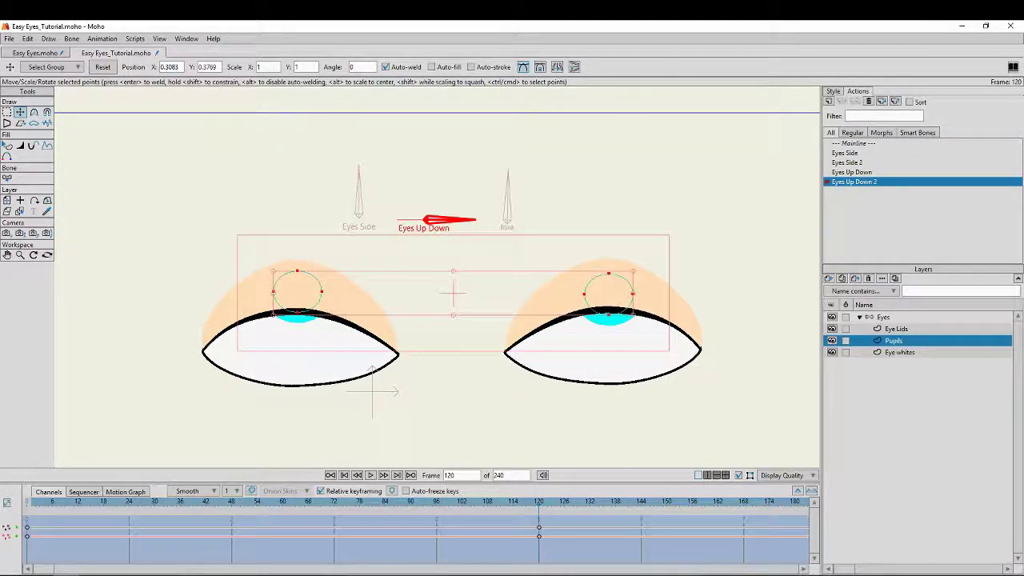
Return to the Mainline and save the project file
double_click(871, 144)
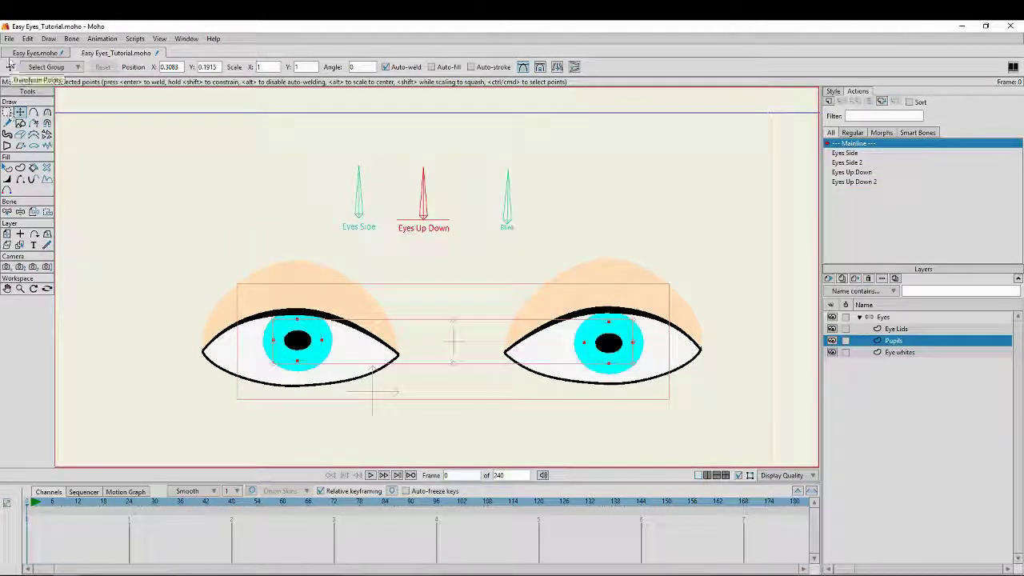
click(9, 38)
click(24, 123)
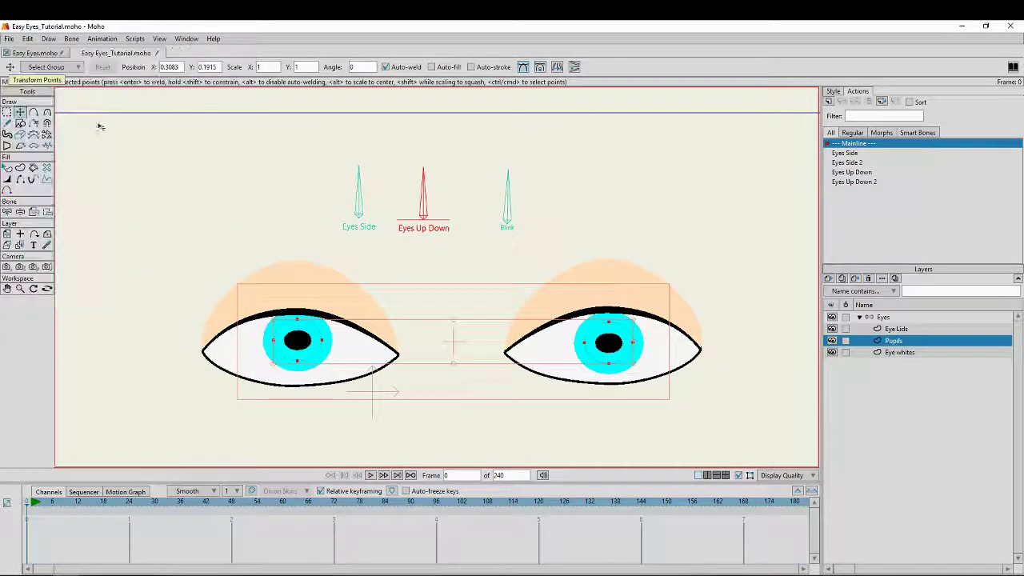
Rotate the Eyes Side and Eyes Up Down bones to test the combined pupil movement, and reset to frame 0
click(21, 212)
drag(359, 190, 321, 198)
drag(417, 192, 468, 210)
drag(318, 197, 426, 186)
click(356, 184)
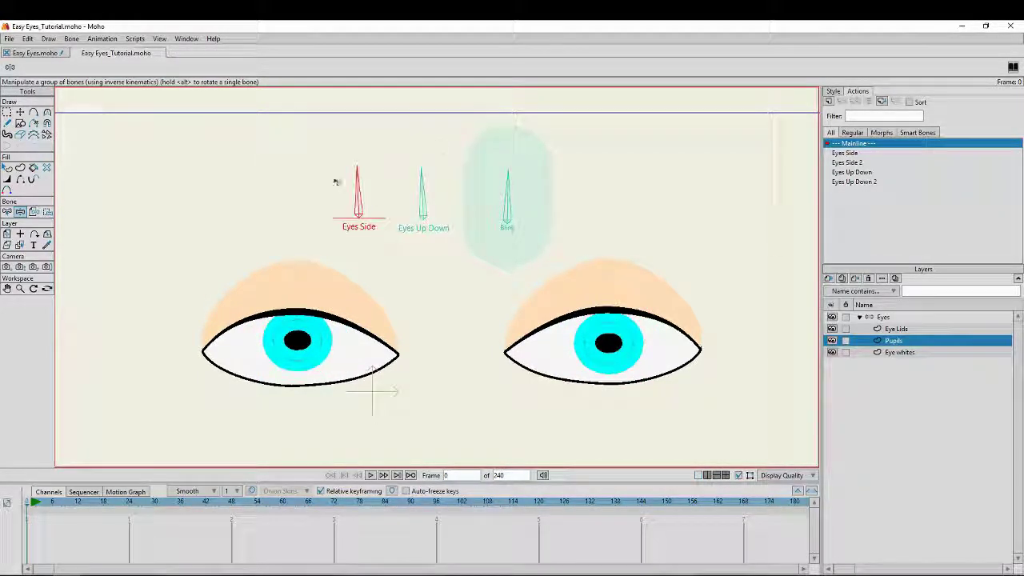
click(28, 509)
click(26, 509)
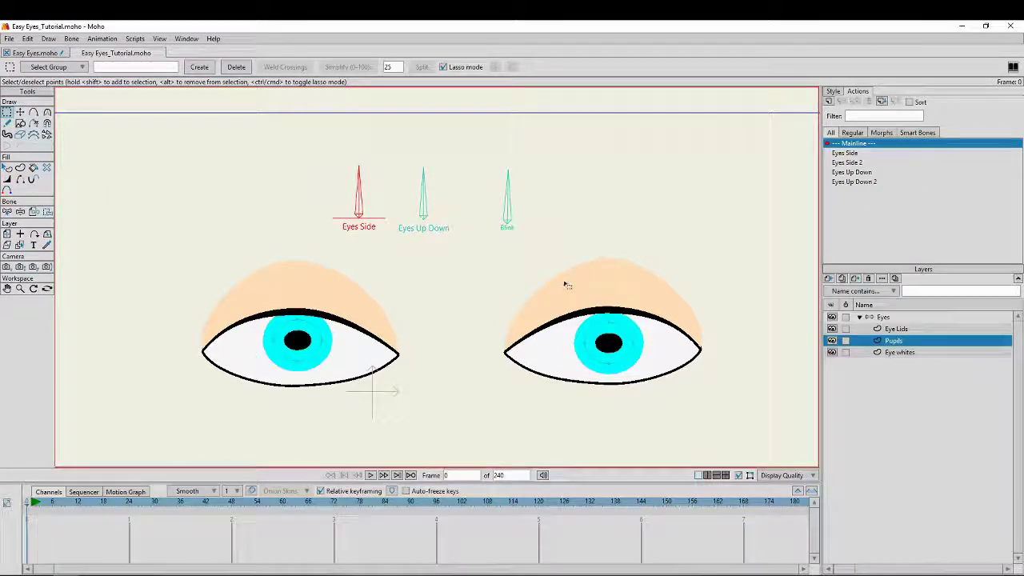
Make a smart bone dial from the Blink bone with angles -90 to 90, 120 frames, and separate positive and negative actions
click(883, 317)
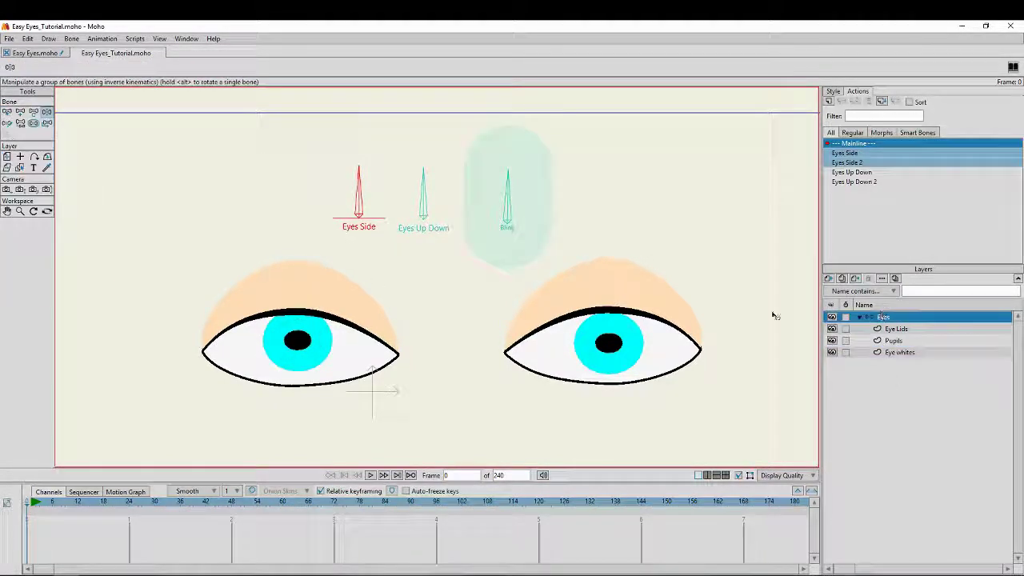
click(7, 113)
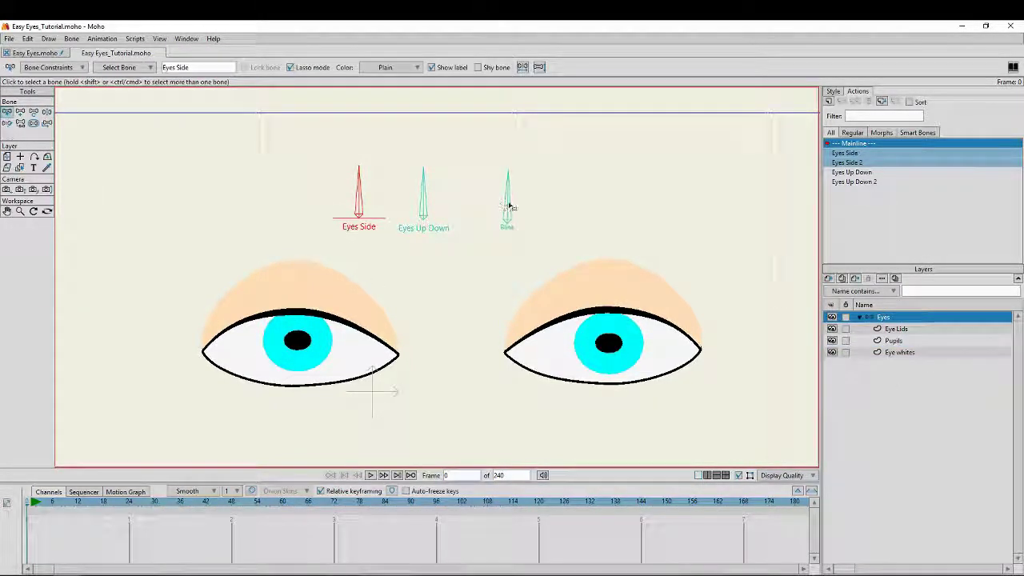
click(508, 206)
click(49, 39)
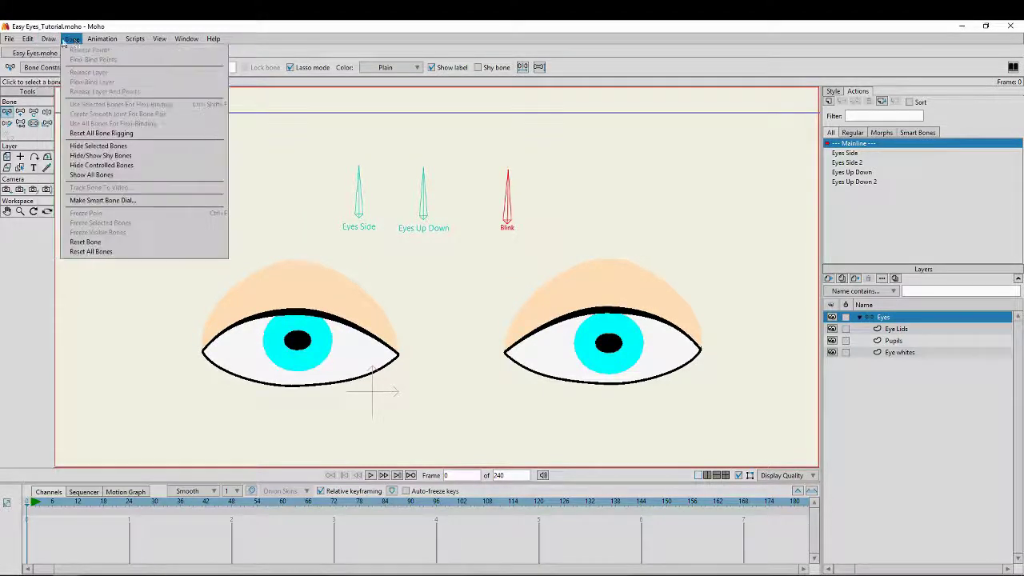
click(103, 39)
click(72, 39)
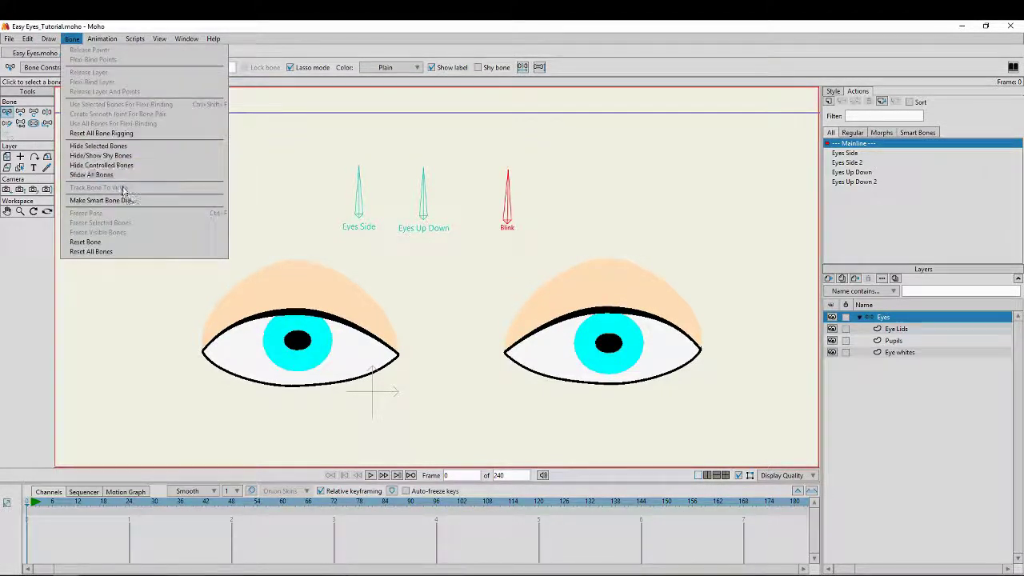
click(193, 200)
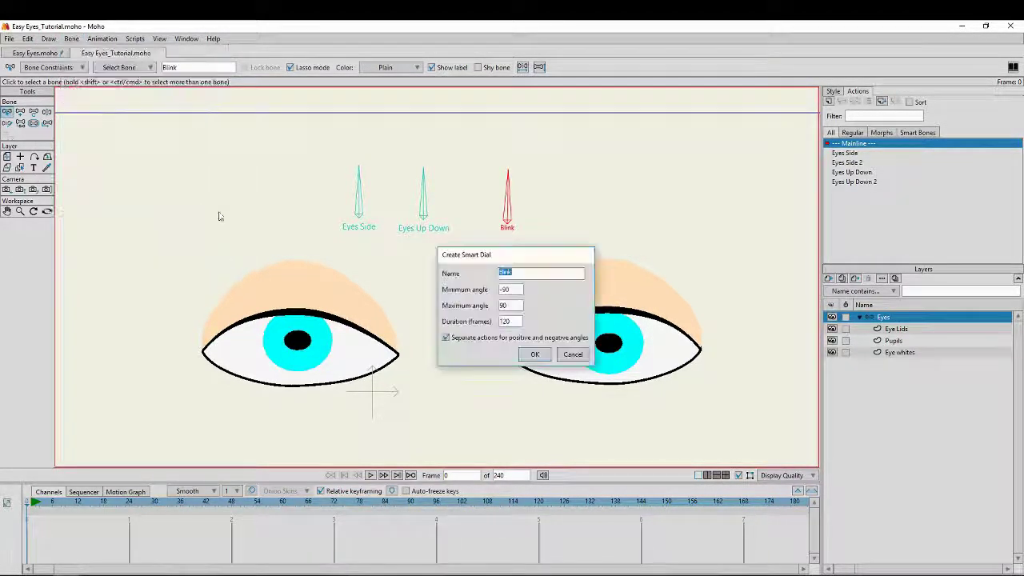
click(534, 356)
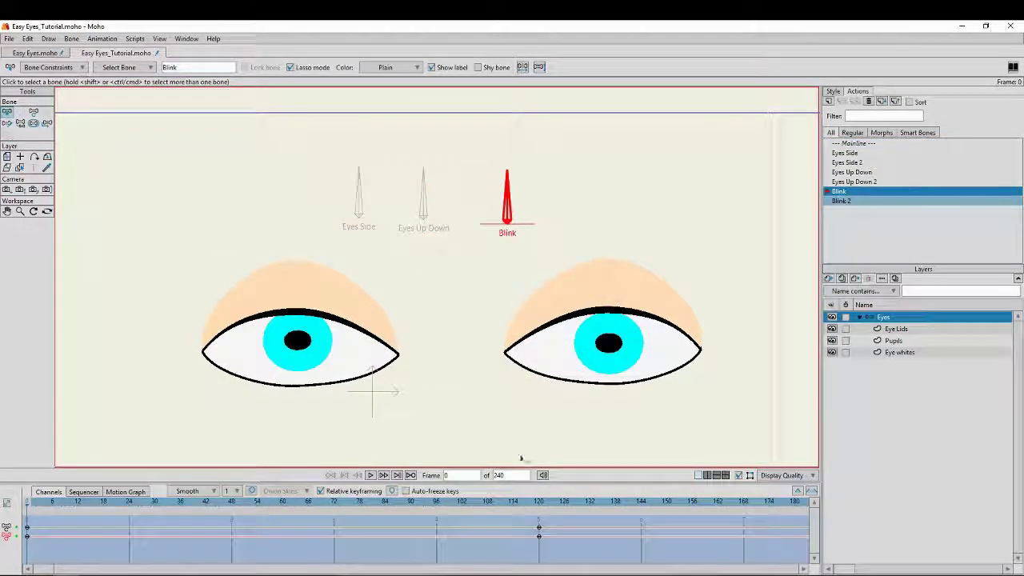
At frame 120 of the Blink action, pull the left eye's upper lid down into a closed, downward-curving line on the Eye Lids layer
click(540, 502)
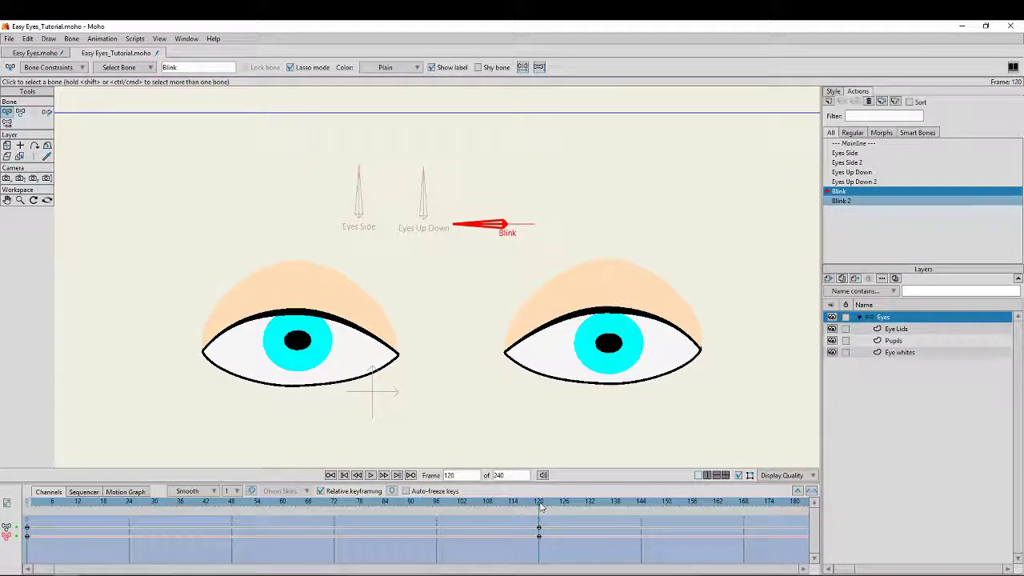
click(902, 329)
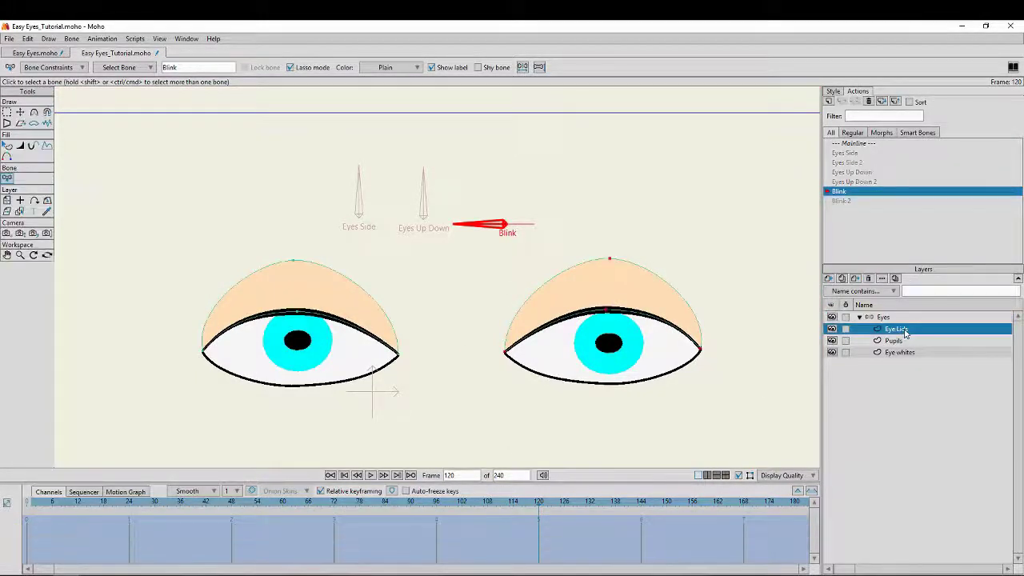
click(20, 112)
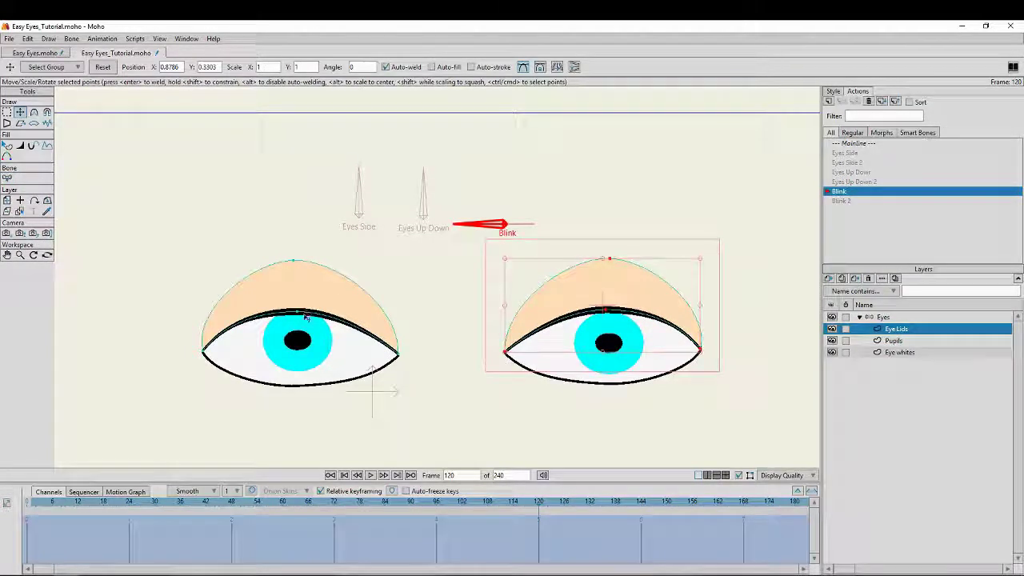
drag(300, 316, 303, 369)
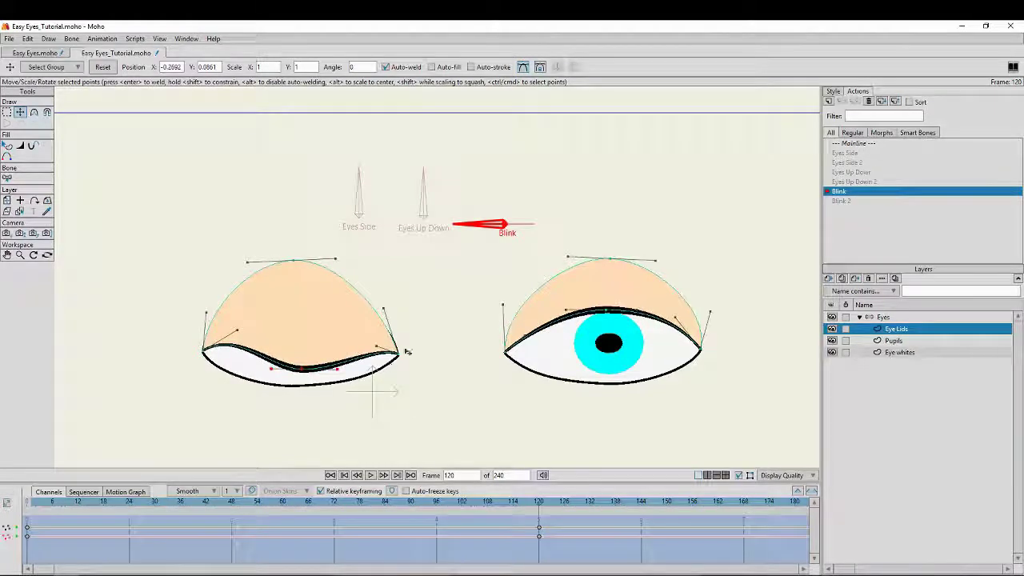
drag(377, 347, 377, 366)
drag(237, 330, 229, 362)
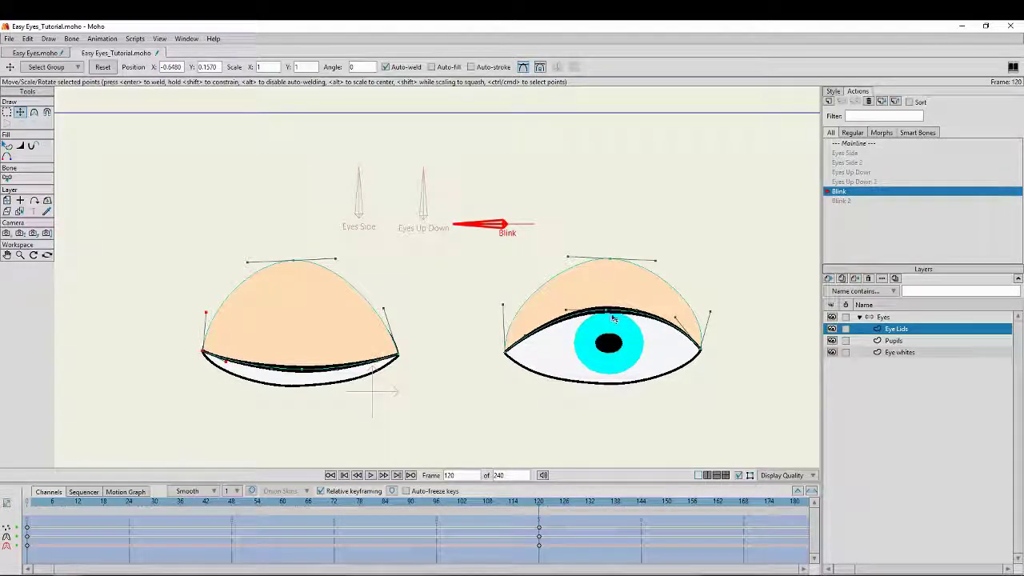
Lower the right eye's upper lid and reshape its curve handles to match the closed left lid
drag(608, 315, 632, 362)
drag(670, 333, 664, 367)
drag(529, 344, 533, 358)
drag(610, 370, 603, 370)
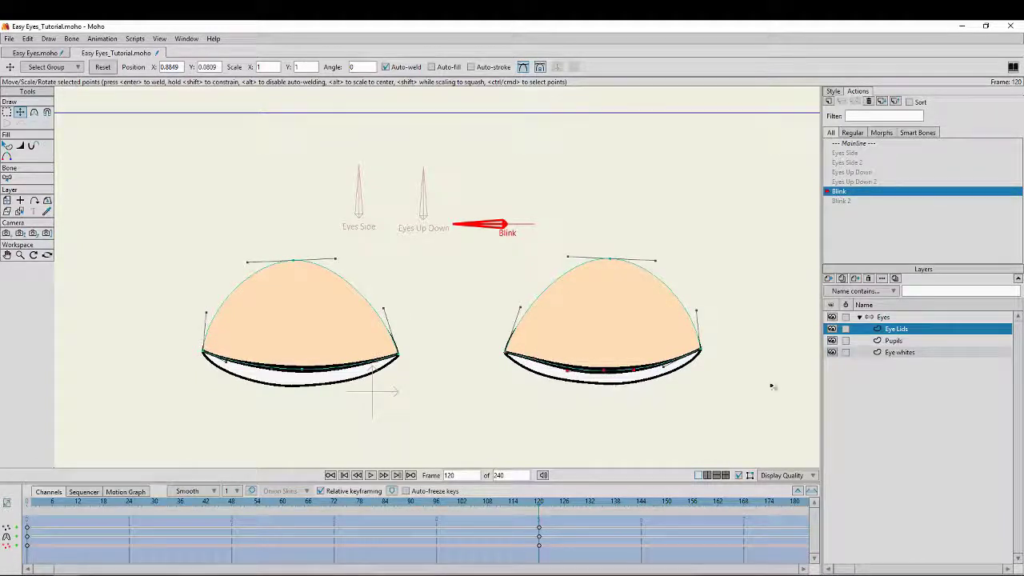
On the Eye whites layer, raise the middle of the right eye's lower outline to meet the closed lid line
click(899, 352)
scroll(608, 404, up, 3)
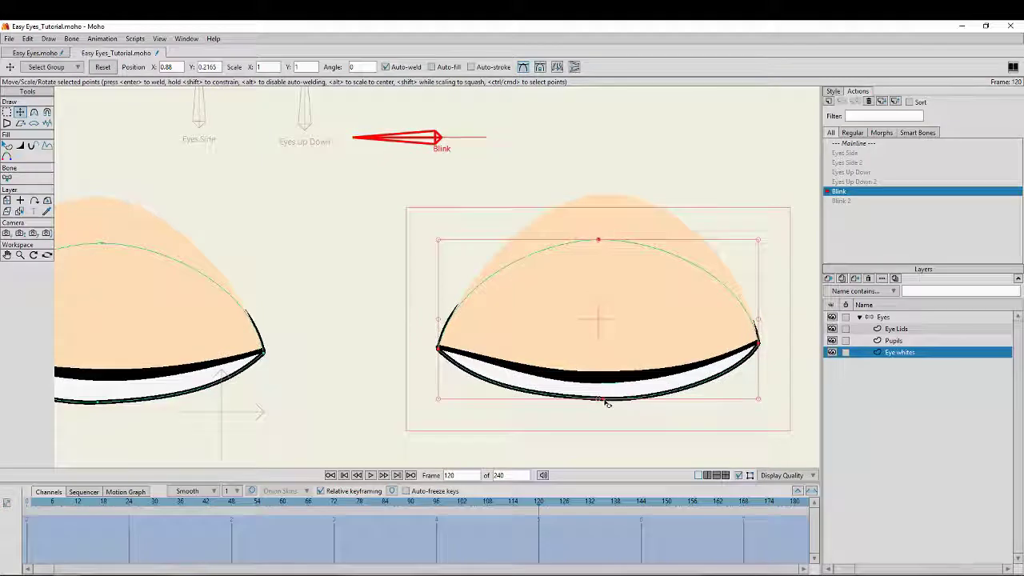
scroll(606, 405, down, 2)
click(602, 401)
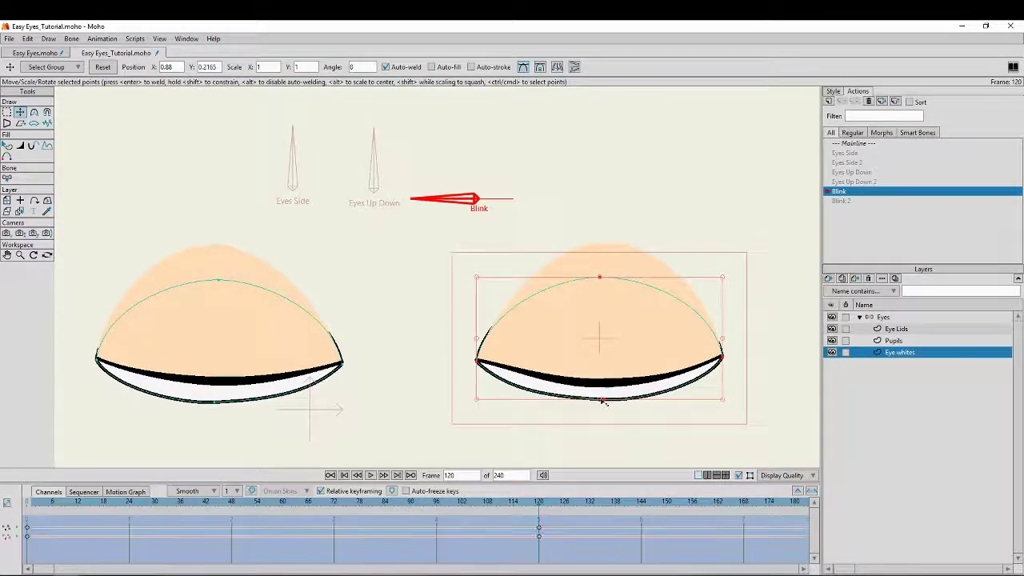
click(428, 343)
drag(609, 401, 608, 387)
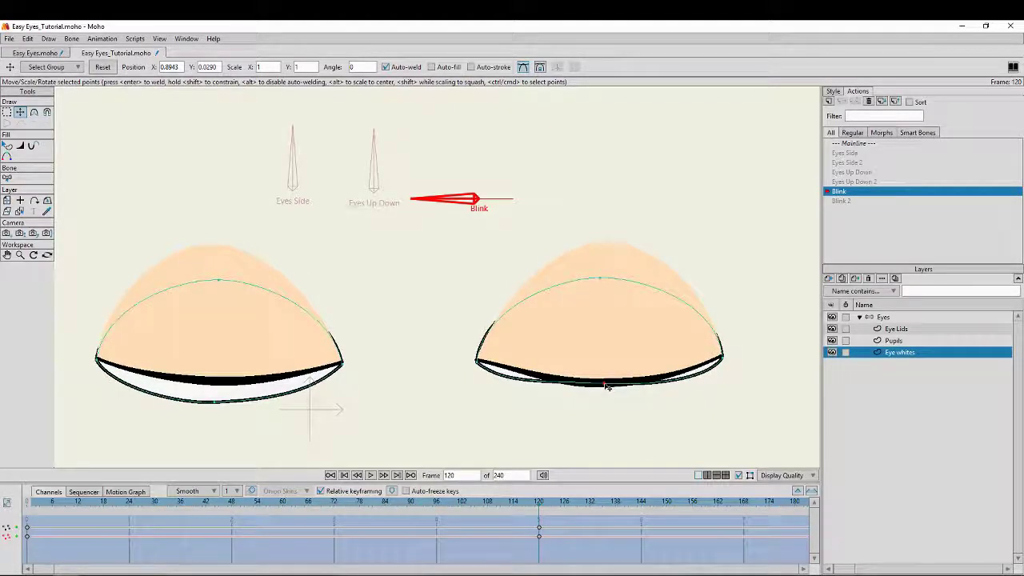
Adjust the curve handles at both corners of the right eye white so its lower outline follows the closed lid
mouse_move(713, 389)
mouse_down()
mouse_move(700, 369)
mouse_move(709, 369)
mouse_up()
drag(718, 305, 722, 358)
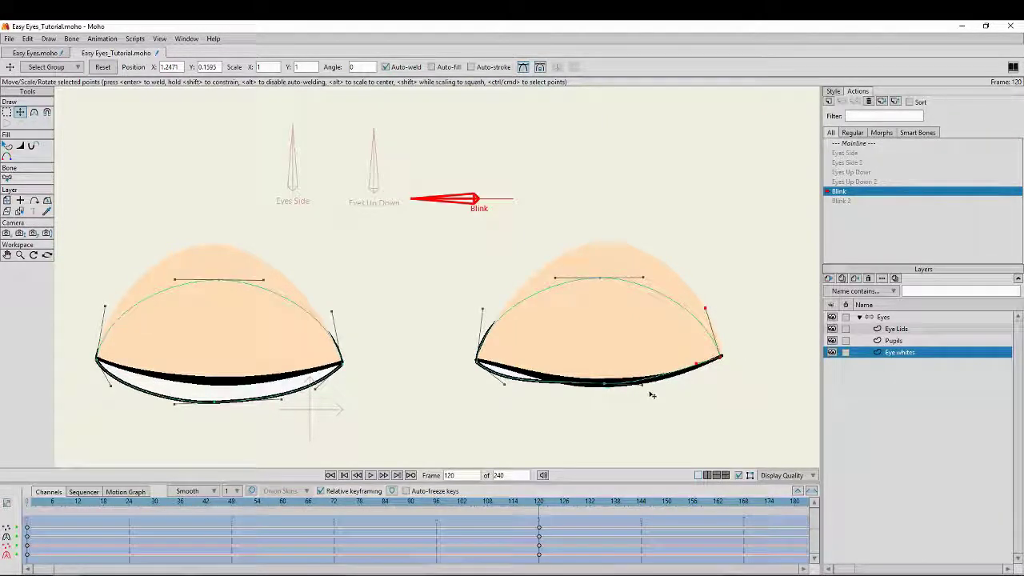
click(335, 320)
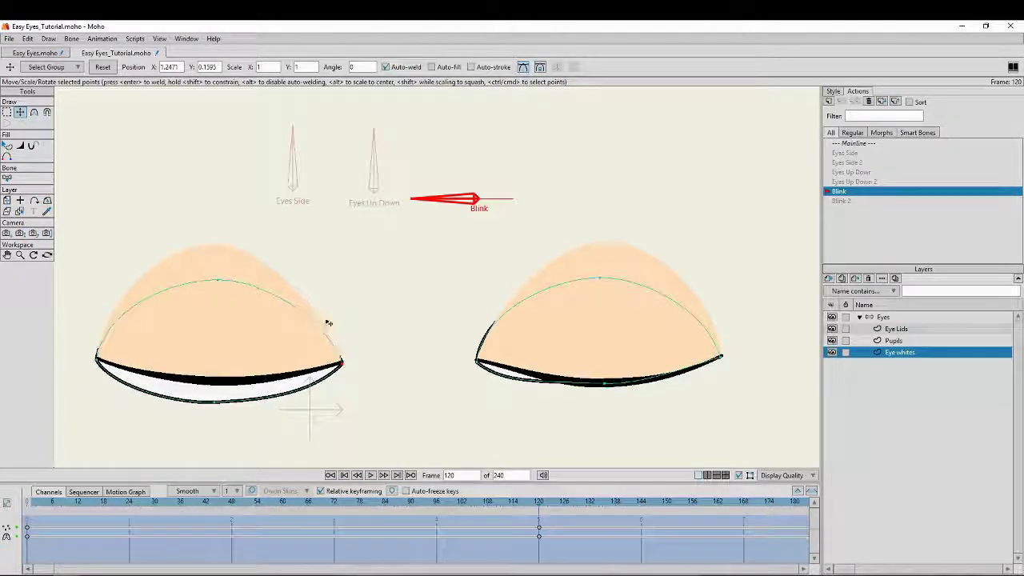
key(ctrl+a)
drag(482, 312, 493, 321)
drag(501, 387, 511, 369)
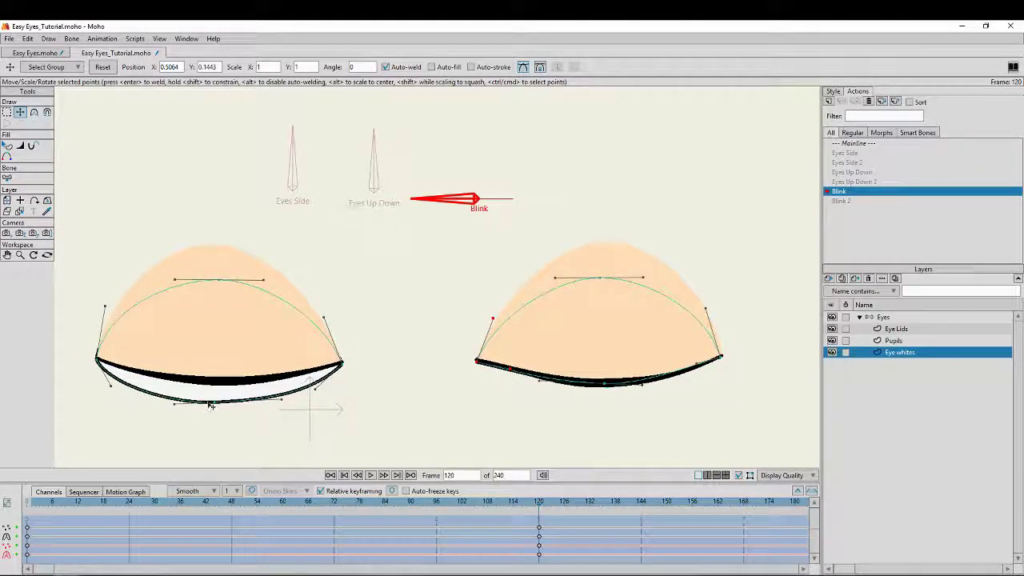
Raise the left eye white's lower outline and adjust its corner curves to tuck it behind the closed lid line
drag(214, 404, 217, 384)
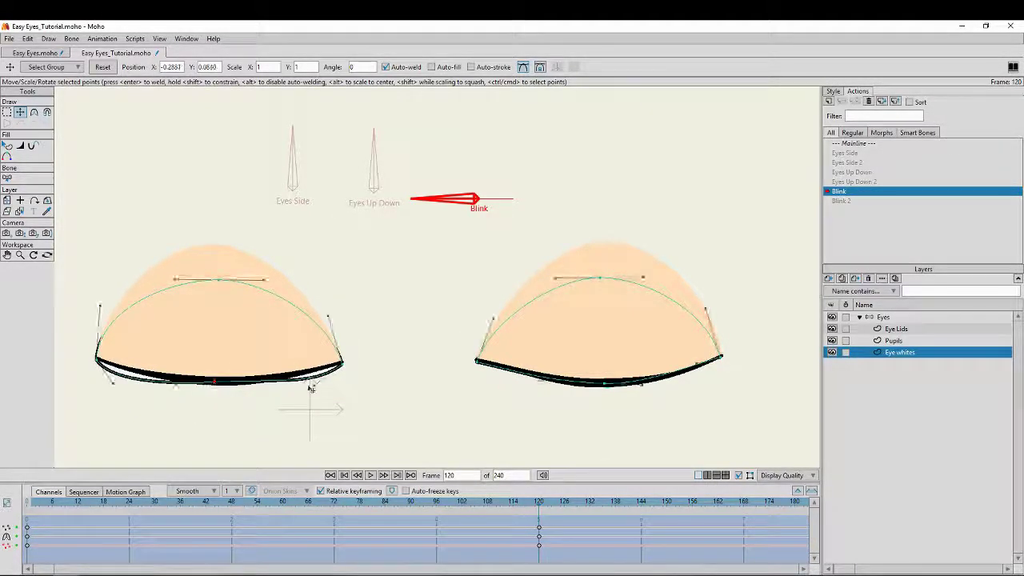
click(342, 364)
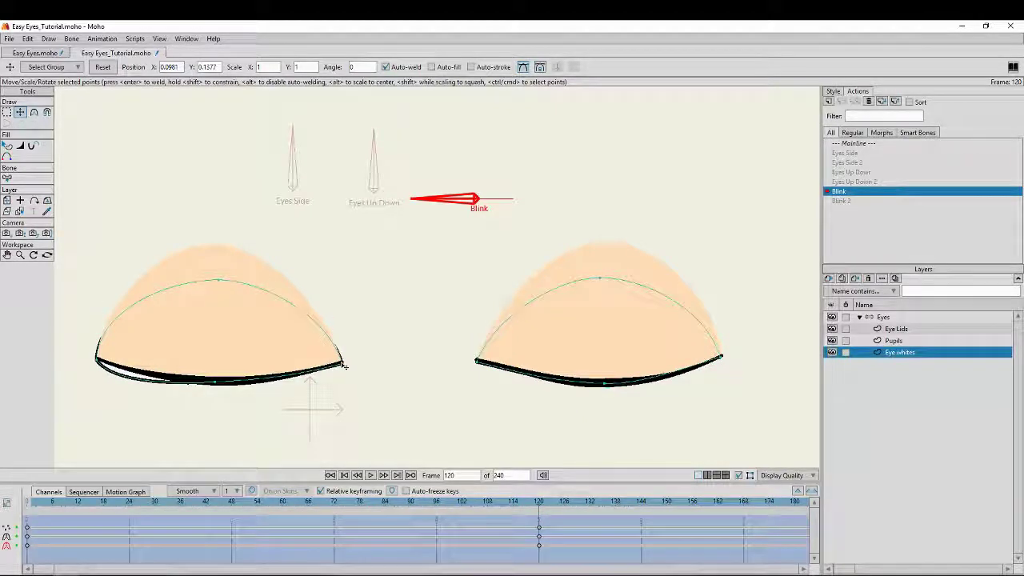
click(97, 362)
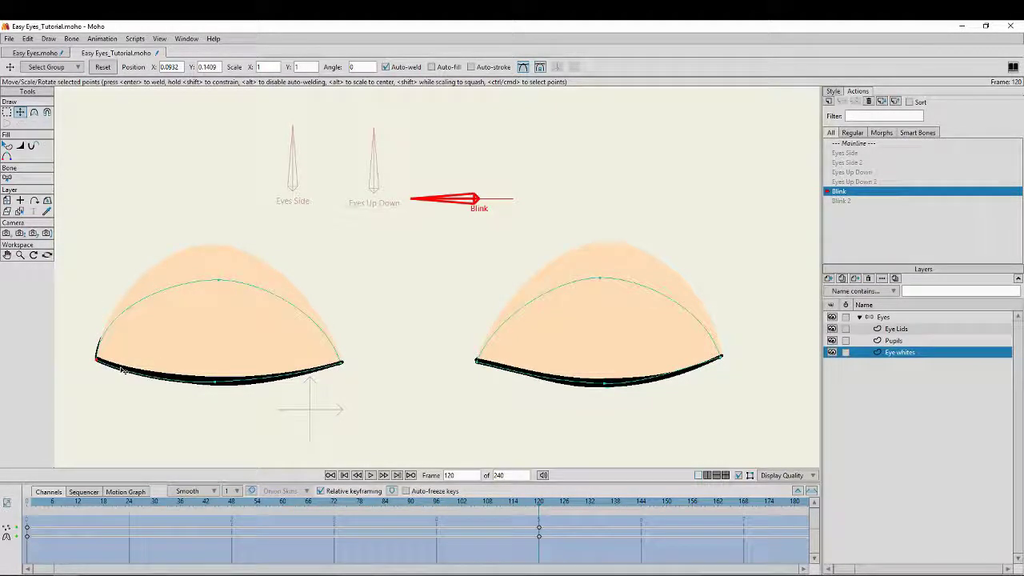
drag(98, 361, 98, 359)
click(212, 382)
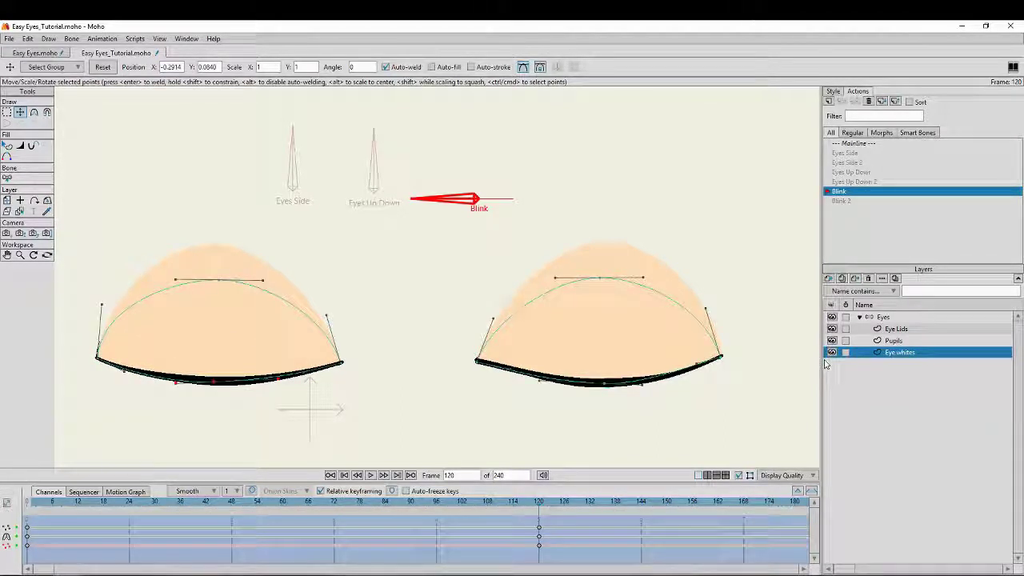
In the Blink 2 action at frame 1, raise the upper eyelids of both eyes with the curve handles hidden
double_click(841, 201)
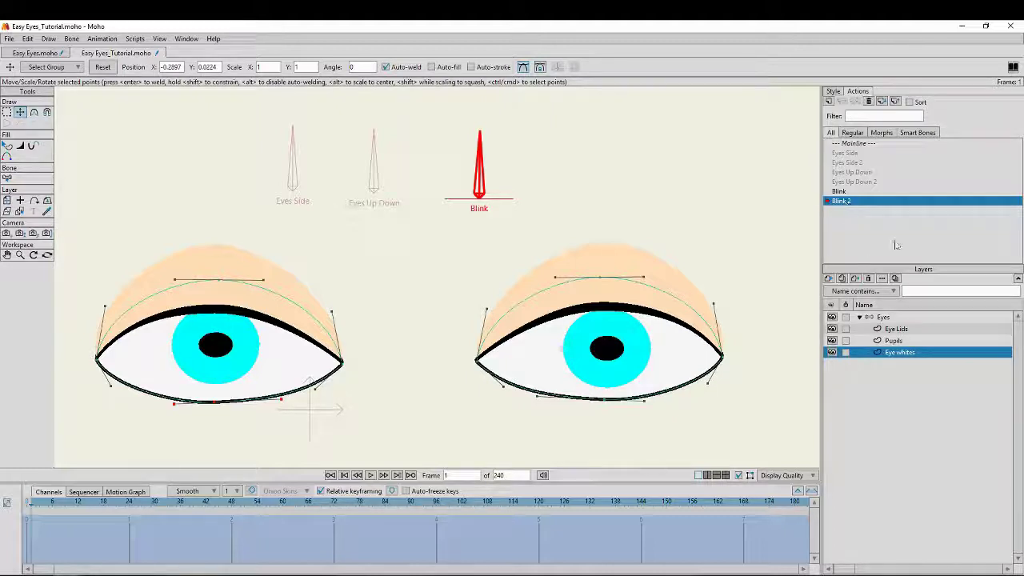
click(935, 330)
click(220, 310)
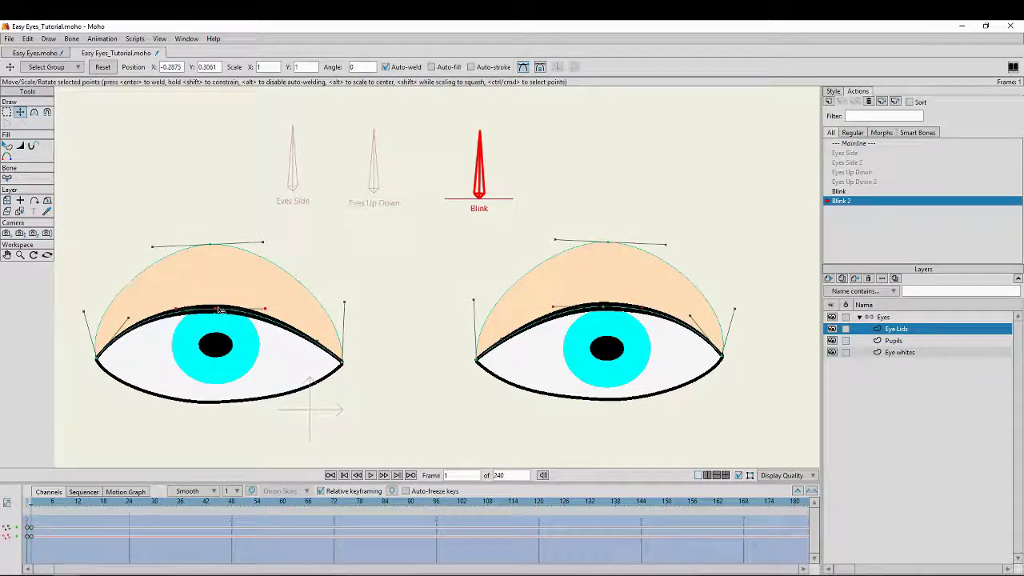
click(523, 67)
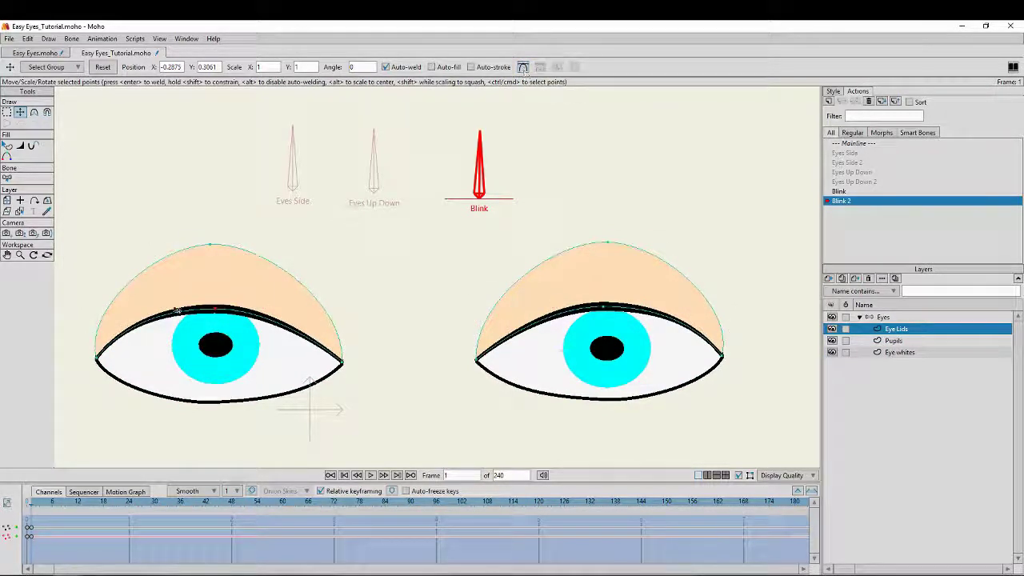
drag(216, 310, 212, 237)
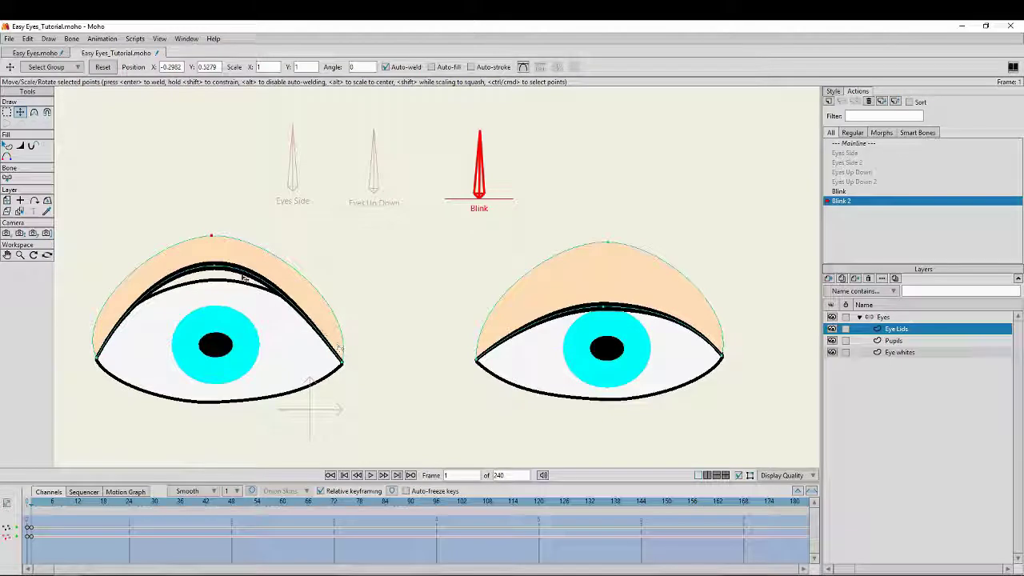
drag(609, 306, 608, 237)
Show the curve handles again and lengthen those on both raised lash lines to broaden the wide-open curves
click(523, 67)
click(606, 270)
drag(565, 267, 528, 265)
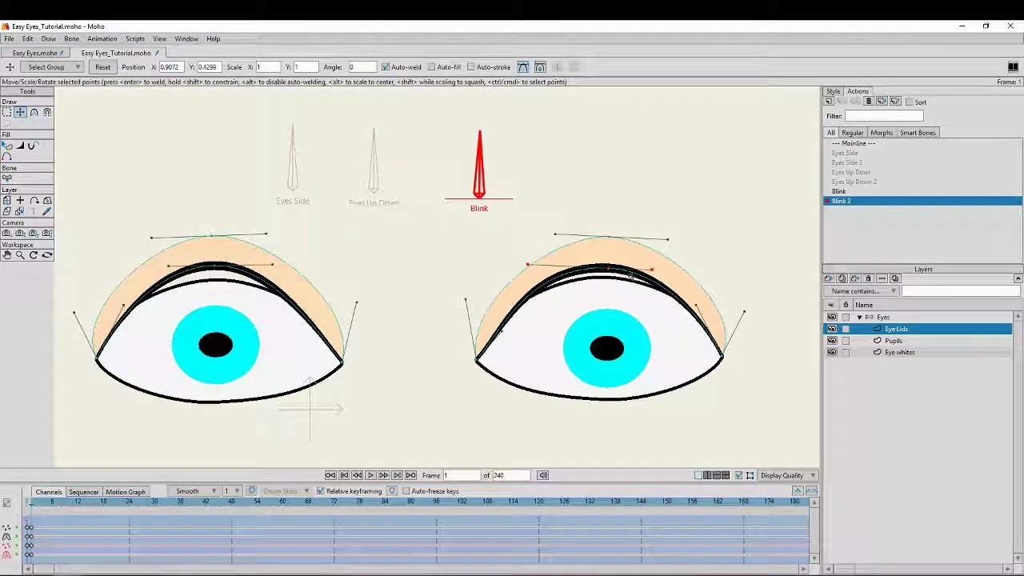
drag(653, 270, 662, 271)
drag(168, 266, 150, 266)
drag(272, 265, 282, 266)
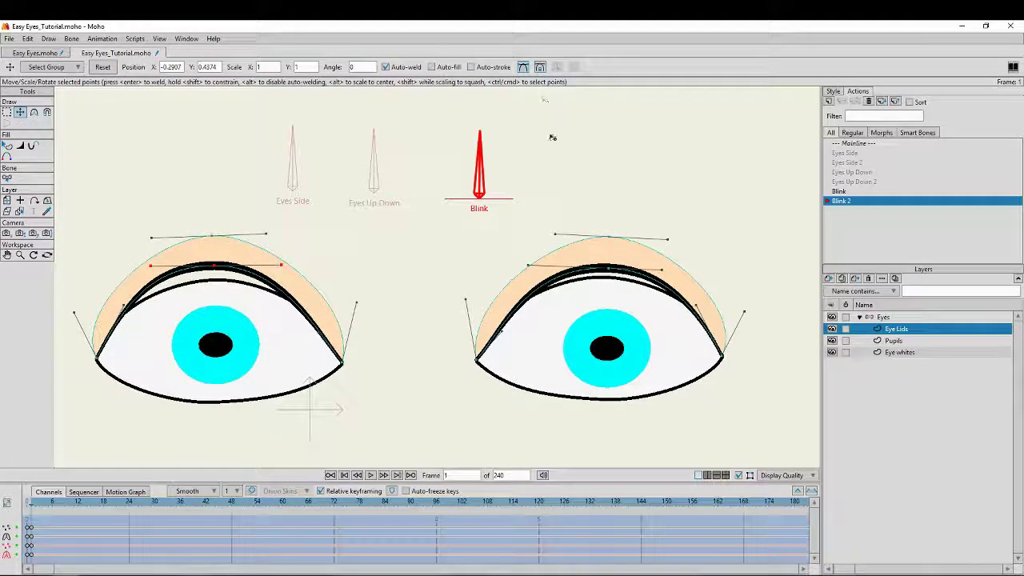
On the Eye whites layer, raise the upper midpoint of both eye whites to fill the gaps beneath the raised lids
click(900, 353)
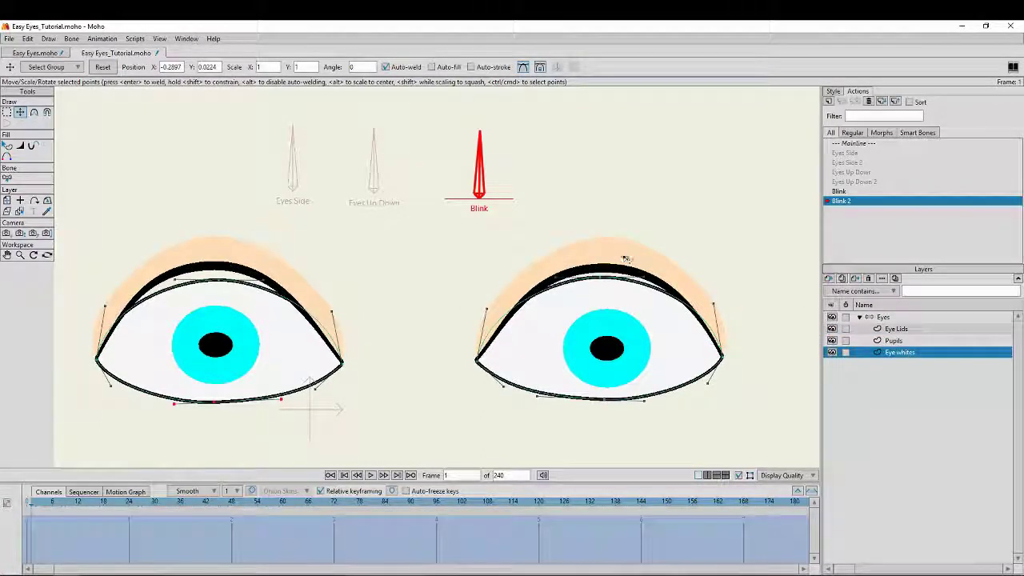
drag(605, 279, 608, 256)
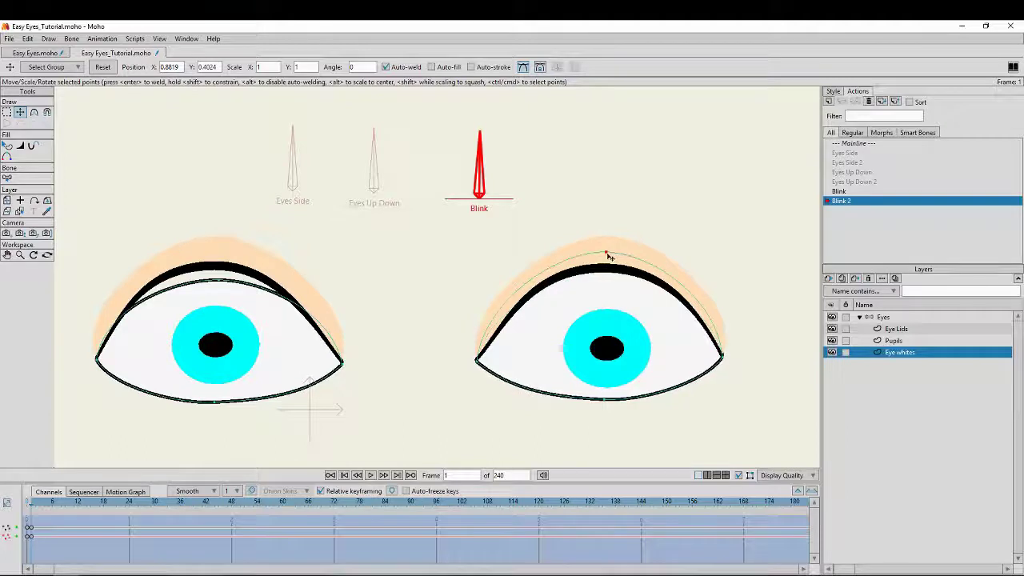
drag(219, 280, 219, 258)
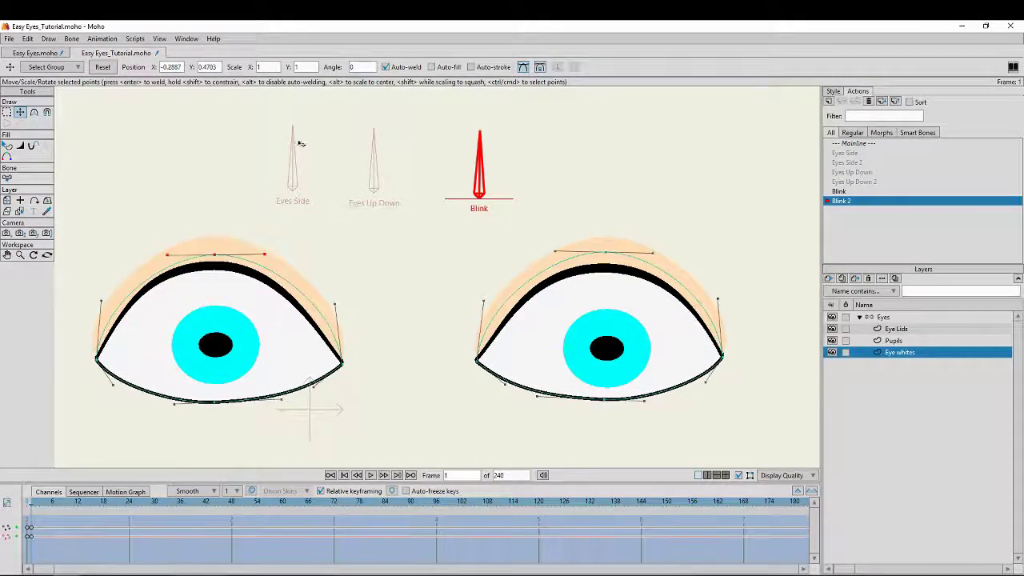
Return the Eyes rig to the Mainline and test the Eyes Side, Eyes Up Down and Blink dials by rotating their bones
double_click(880, 318)
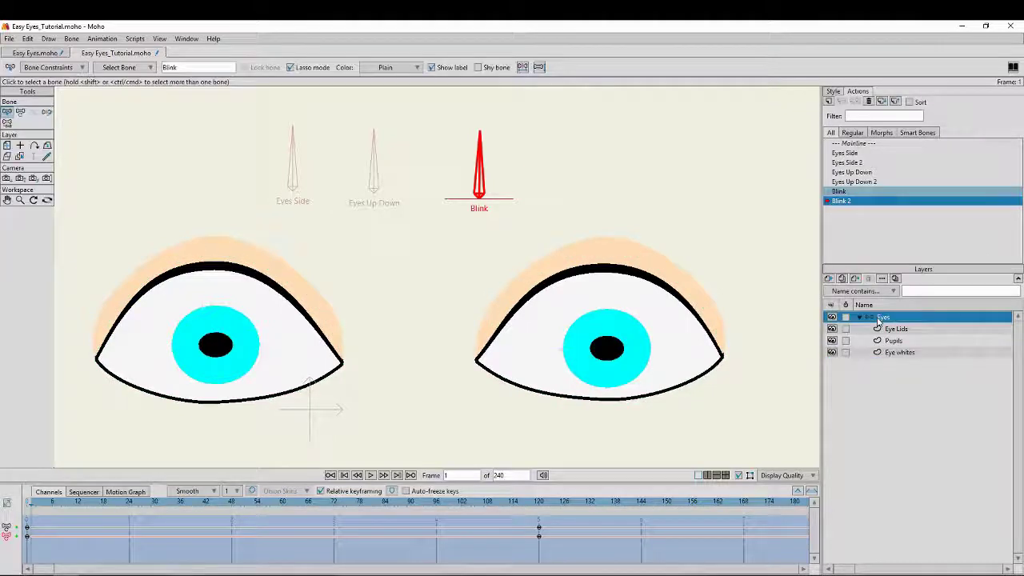
click(729, 465)
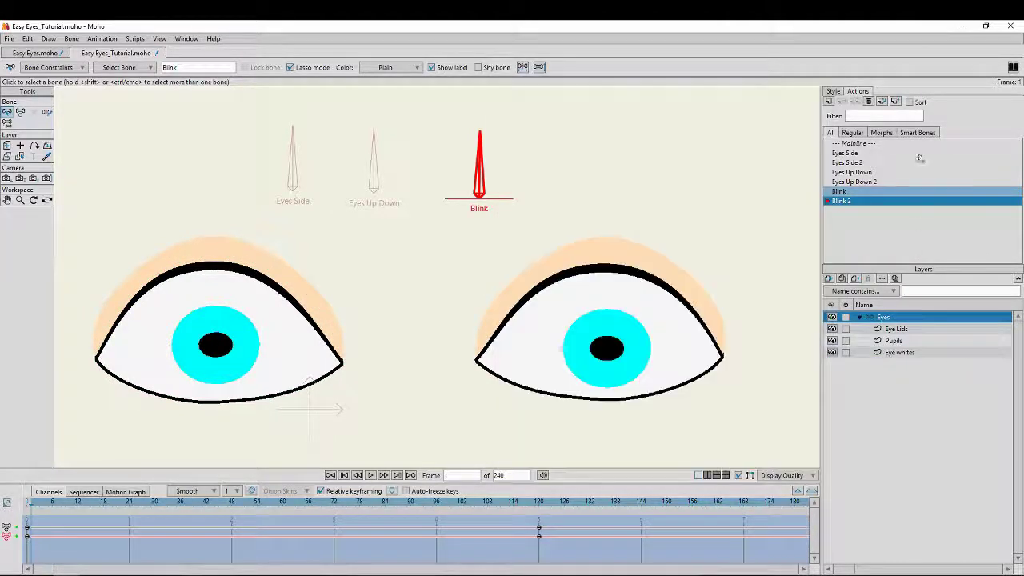
click(854, 143)
click(47, 111)
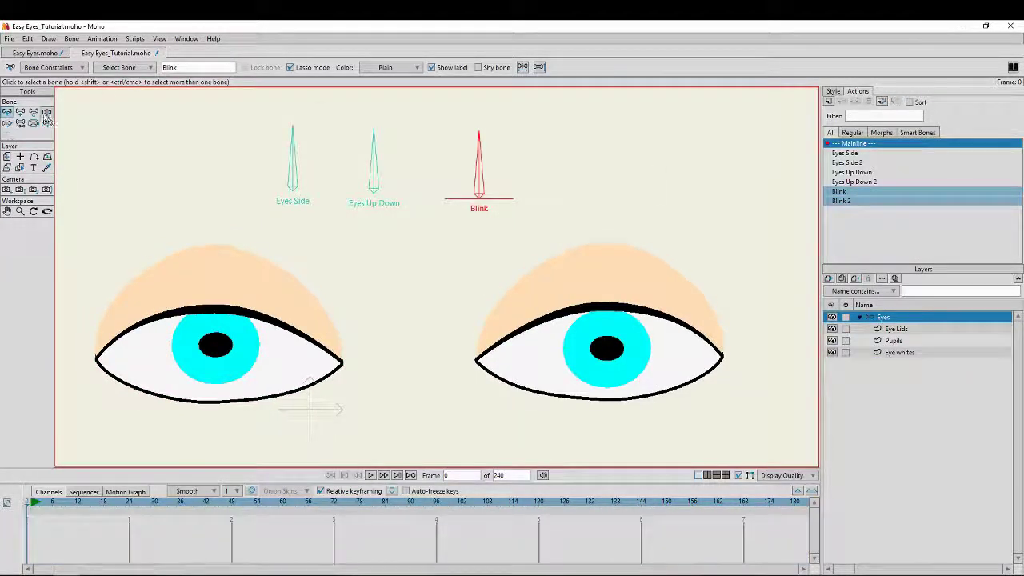
drag(295, 138, 416, 152)
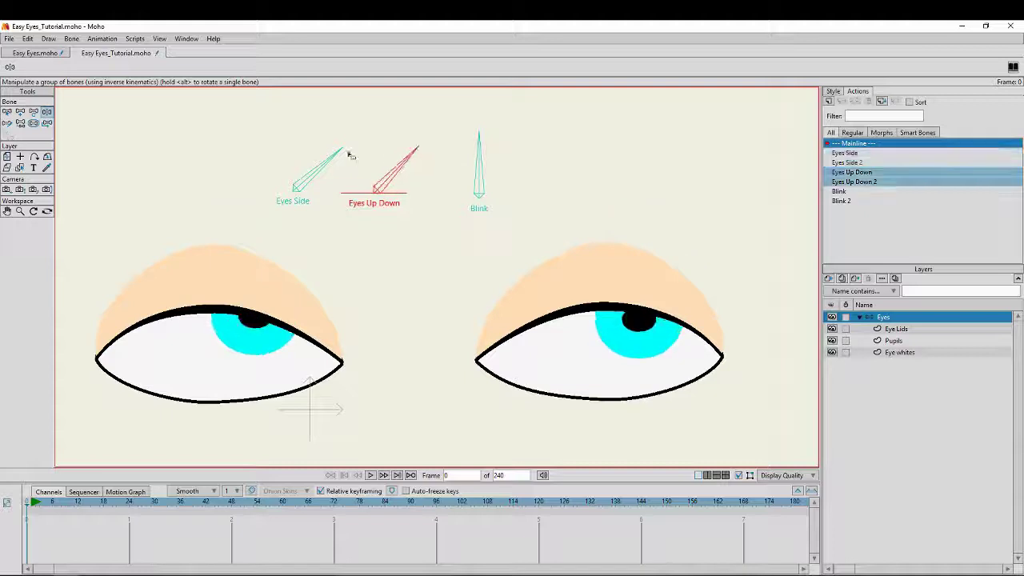
drag(332, 157, 293, 124)
mouse_move(500, 160)
mouse_down()
mouse_move(504, 151)
mouse_move(448, 174)
mouse_move(481, 162)
mouse_move(537, 193)
mouse_move(466, 147)
mouse_move(501, 141)
mouse_up()
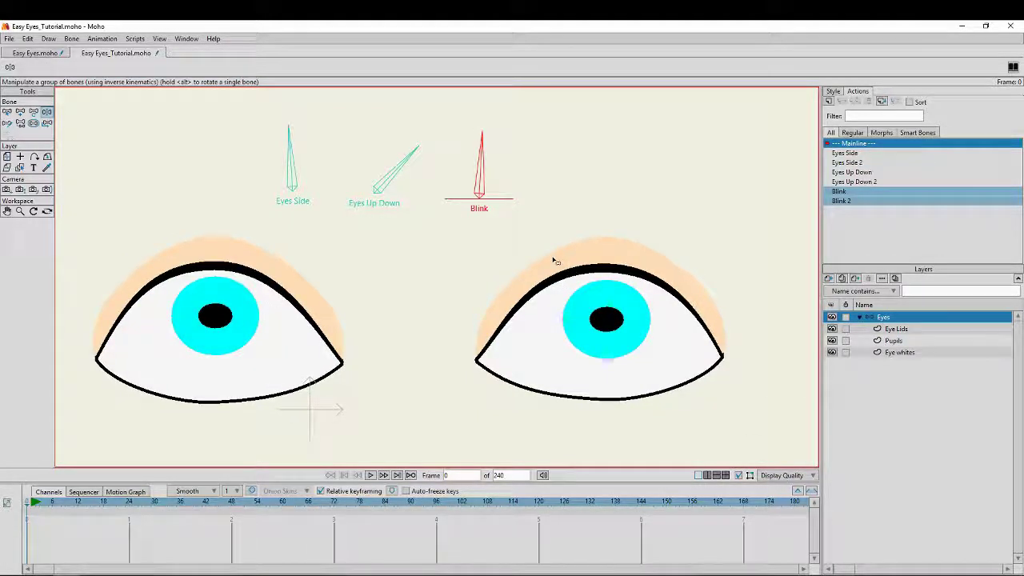
Scrub the Blink 2 and Blink actions near the start of the timeline to examine where the eyelid poses are keyed
double_click(870, 202)
drag(542, 505, 43, 504)
click(27, 504)
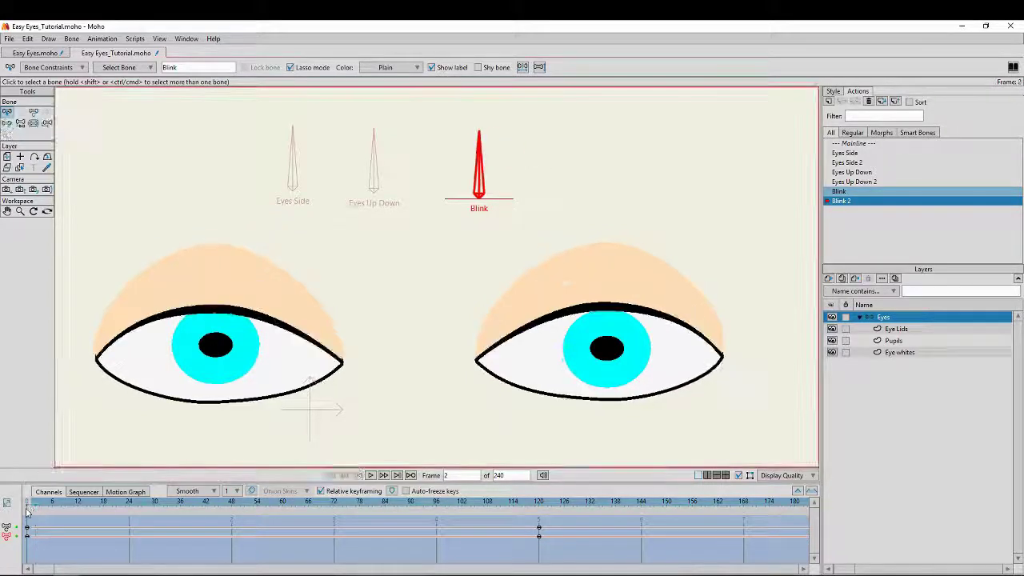
click(840, 191)
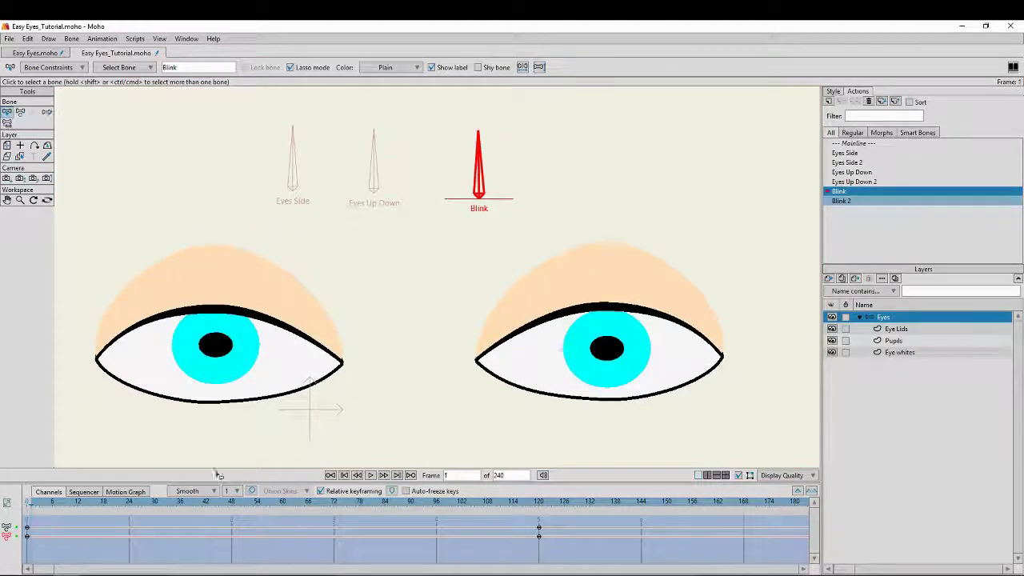
mouse_move(40, 516)
mouse_down()
mouse_move(468, 529)
mouse_move(26, 526)
mouse_up()
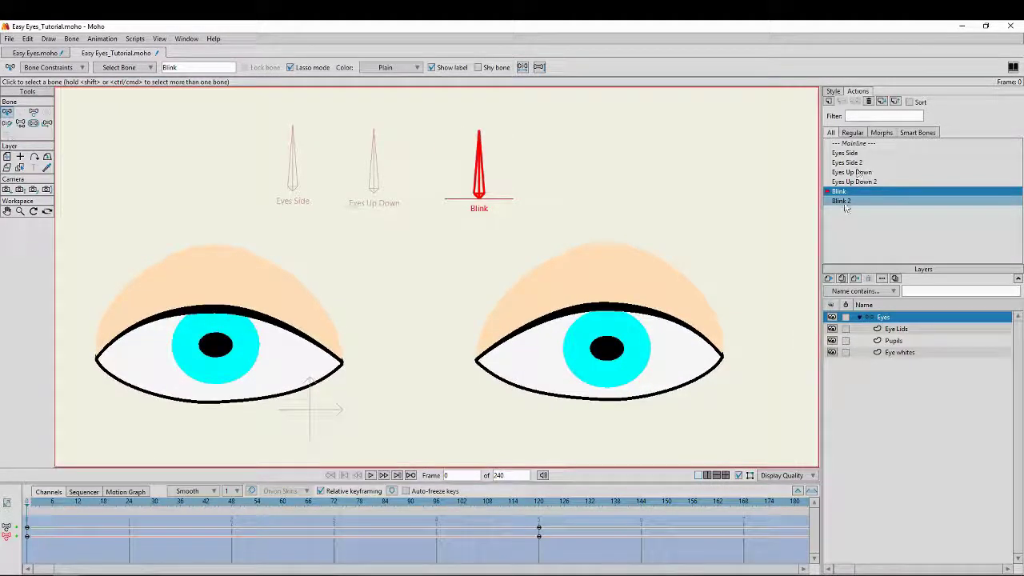
double_click(844, 202)
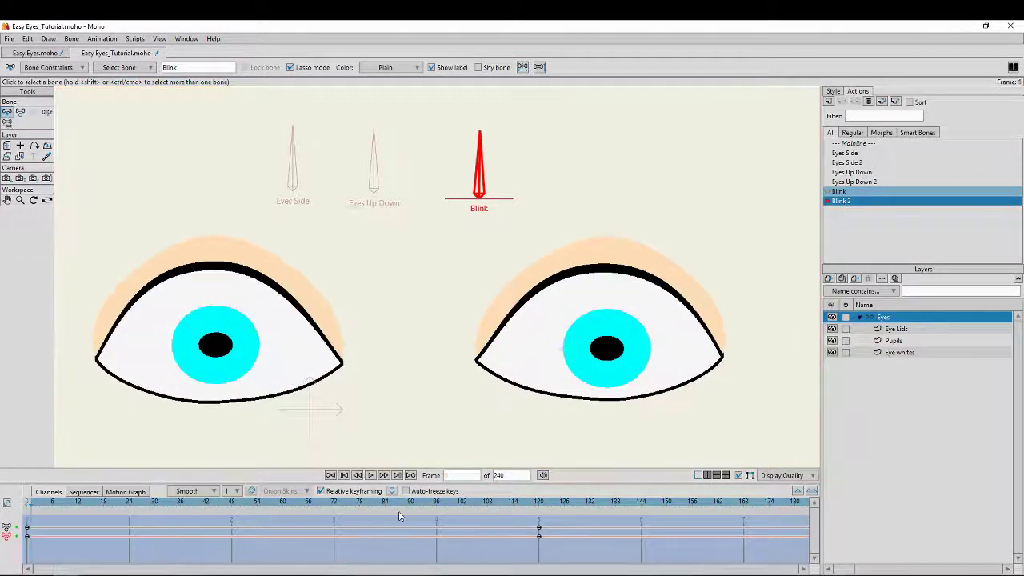
click(26, 502)
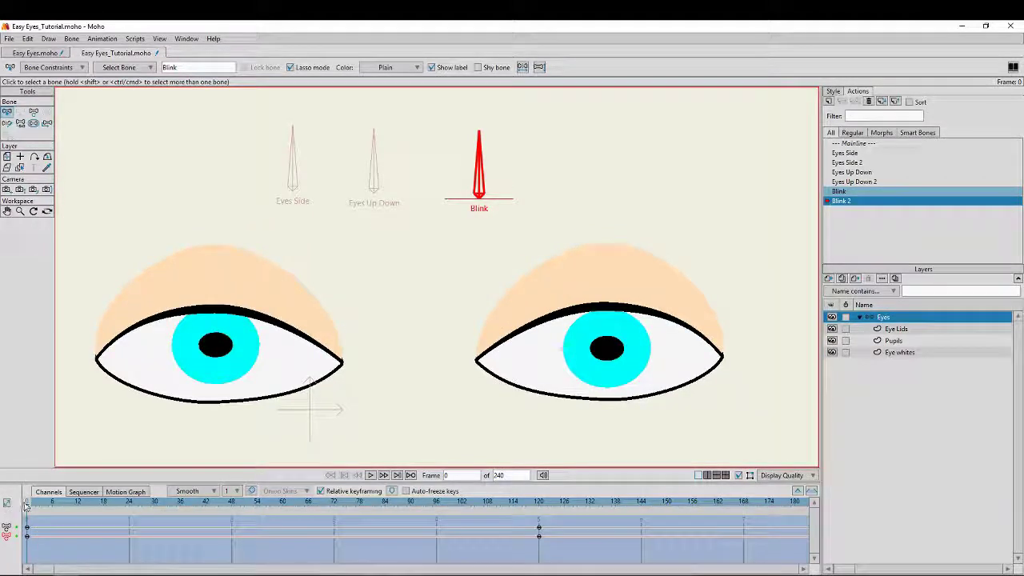
click(32, 503)
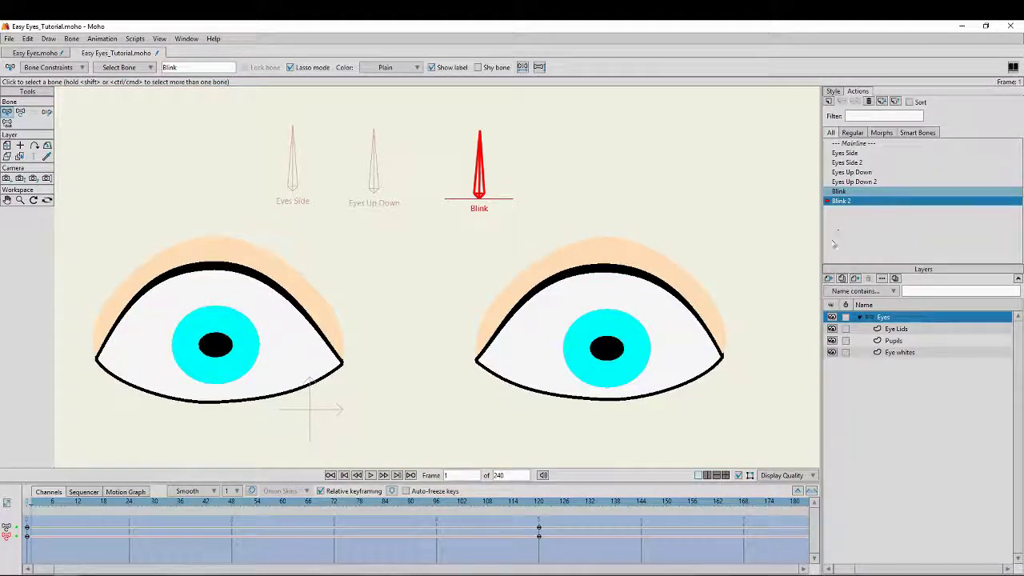
Move the Eye whites keyframes in the Blink 2 action from frame 1 to frame 120 and scrub through the motion
click(902, 352)
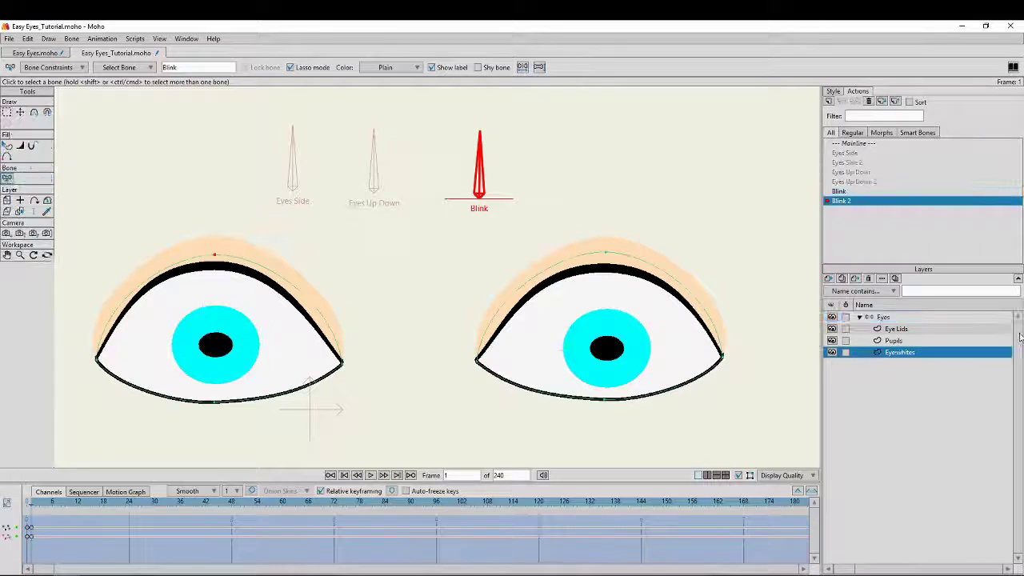
drag(60, 560, 540, 555)
drag(539, 505, 264, 502)
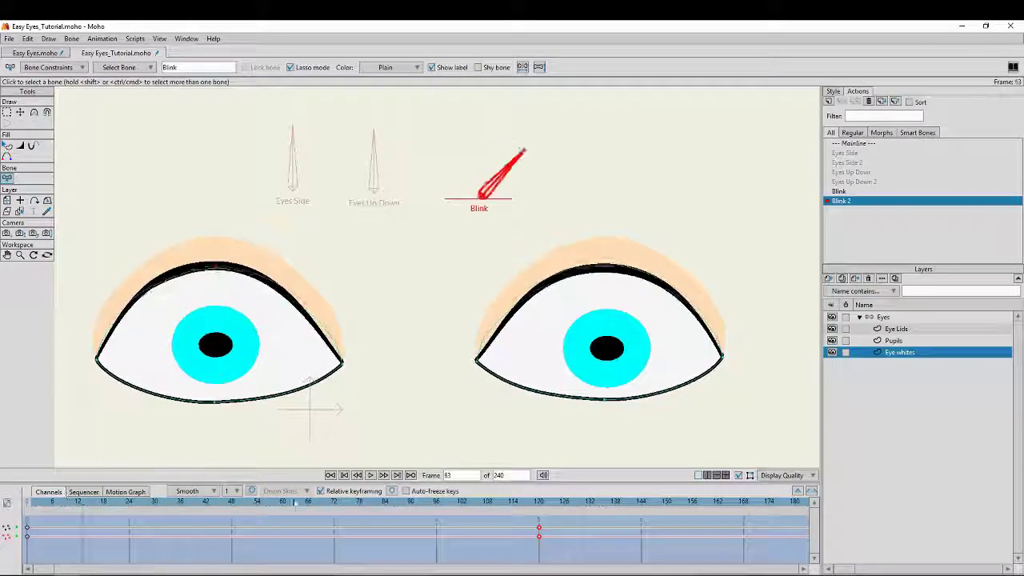
drag(36, 492, 32, 492)
Move the Eye Lids keyframes in Blink 2 from frame 1 to frame 120, reselect the Eyes layer and save the project
click(898, 330)
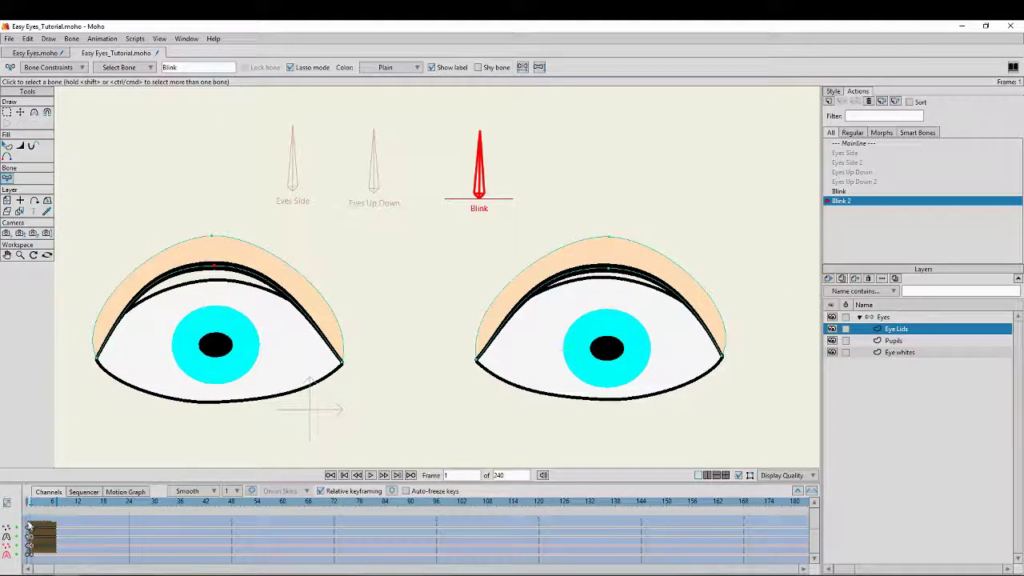
drag(32, 530, 540, 520)
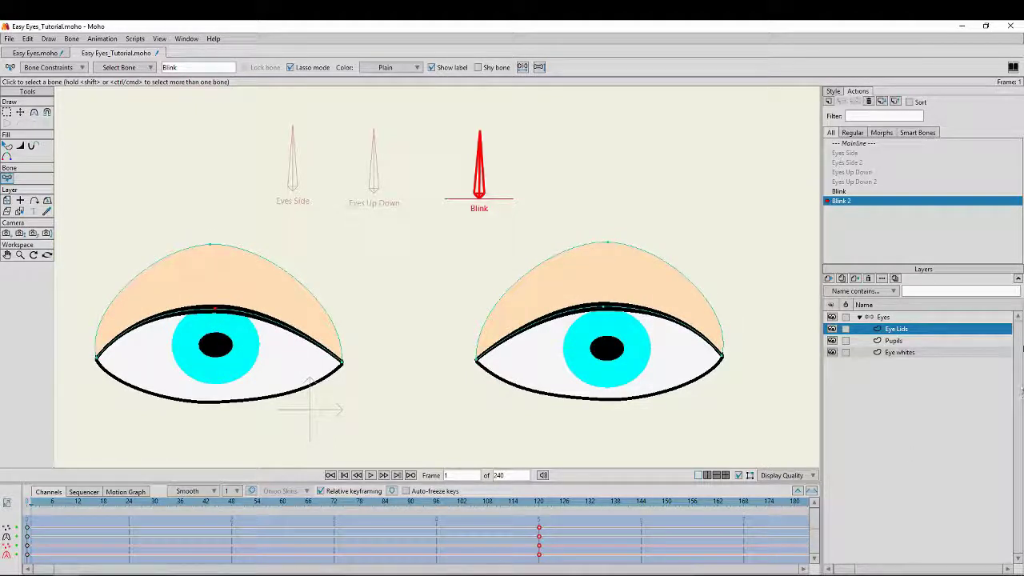
double_click(891, 318)
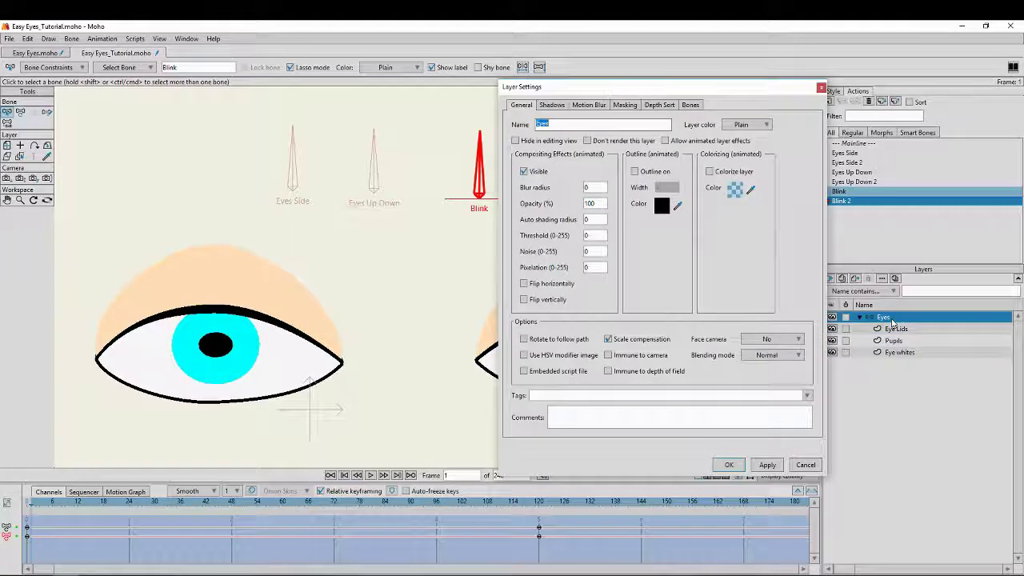
click(729, 465)
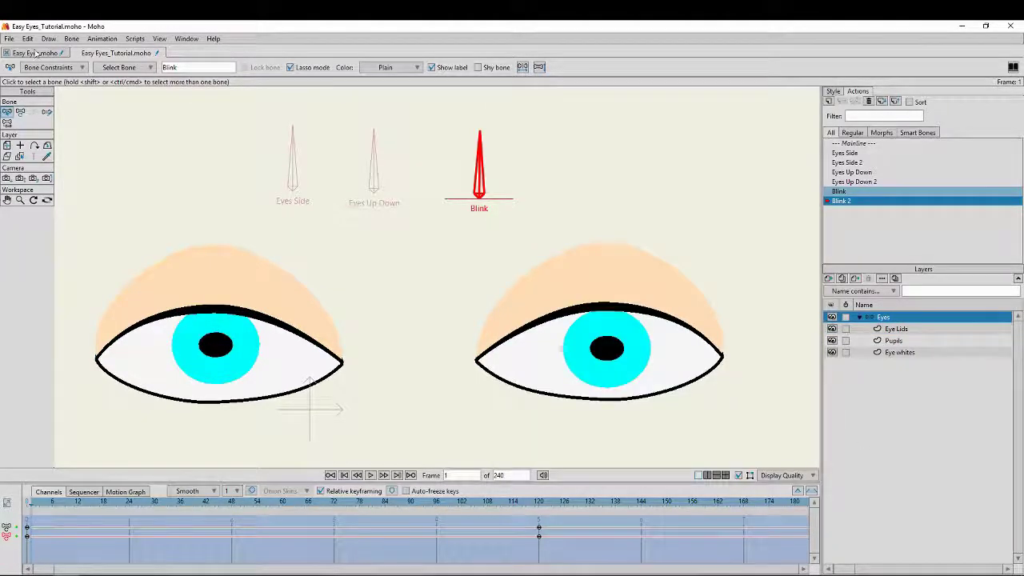
click(8, 39)
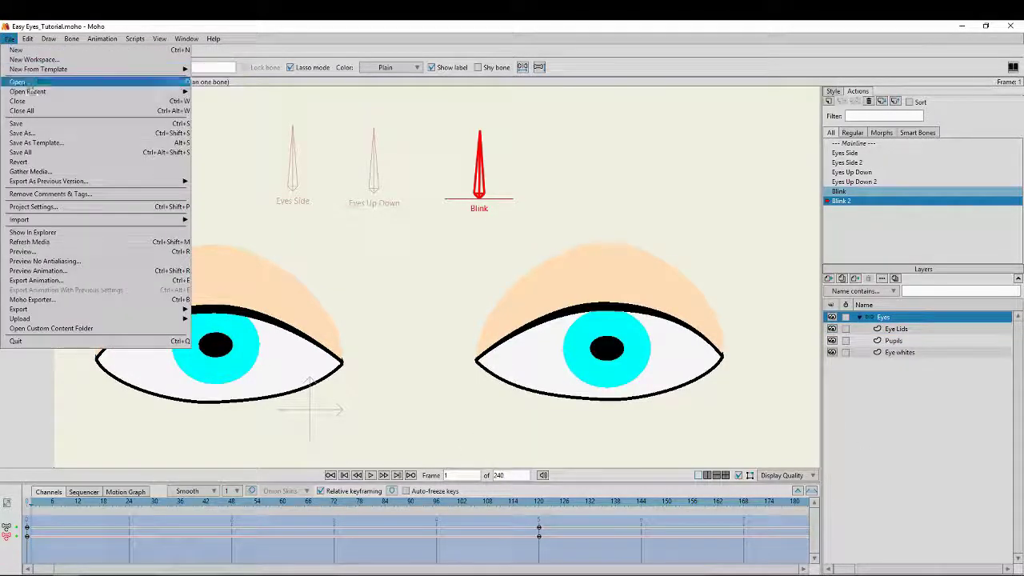
click(22, 126)
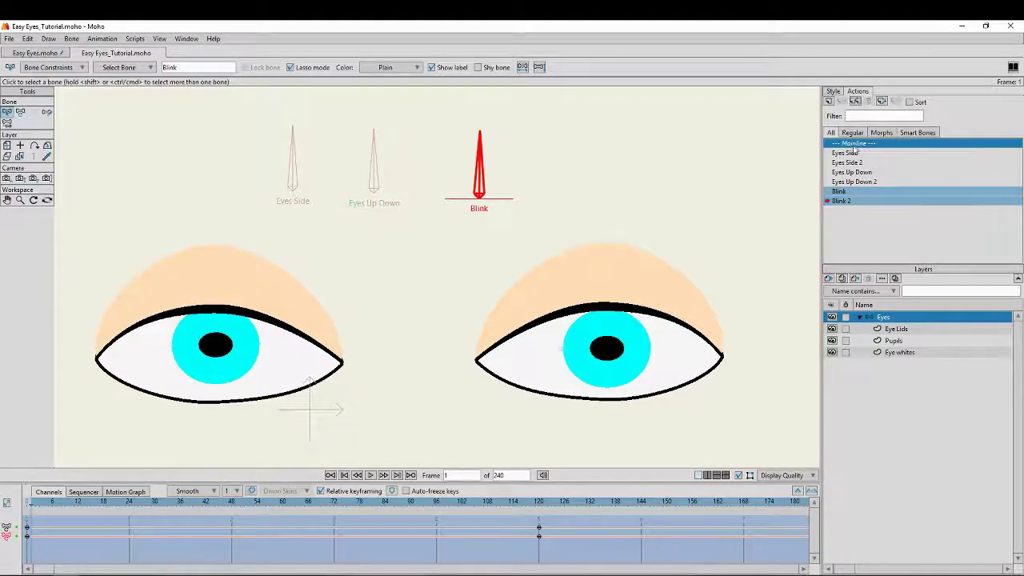
Test the Blink dial together with the Eyes Up Down dial on the Mainline by rotating both bones through their poses
click(48, 113)
drag(484, 149, 416, 177)
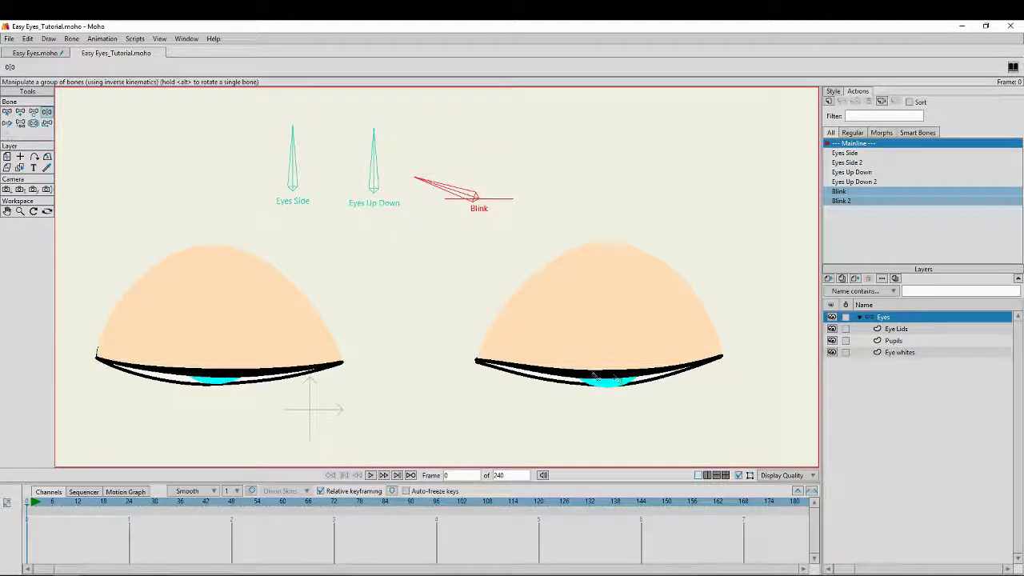
drag(373, 142, 389, 150)
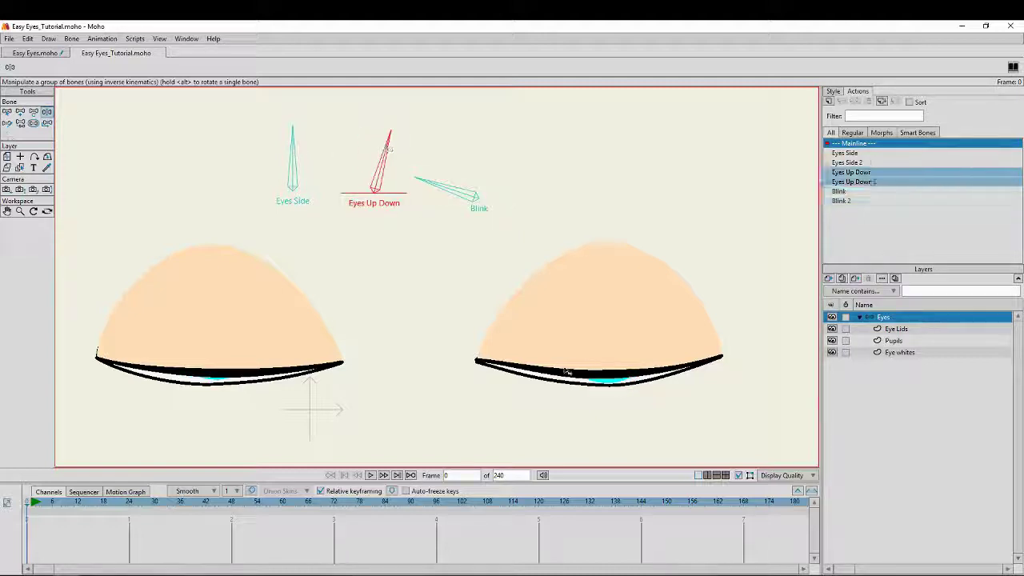
drag(432, 184, 496, 163)
mouse_move(387, 150)
mouse_down()
mouse_move(349, 195)
mouse_move(396, 152)
mouse_up()
drag(509, 146, 371, 131)
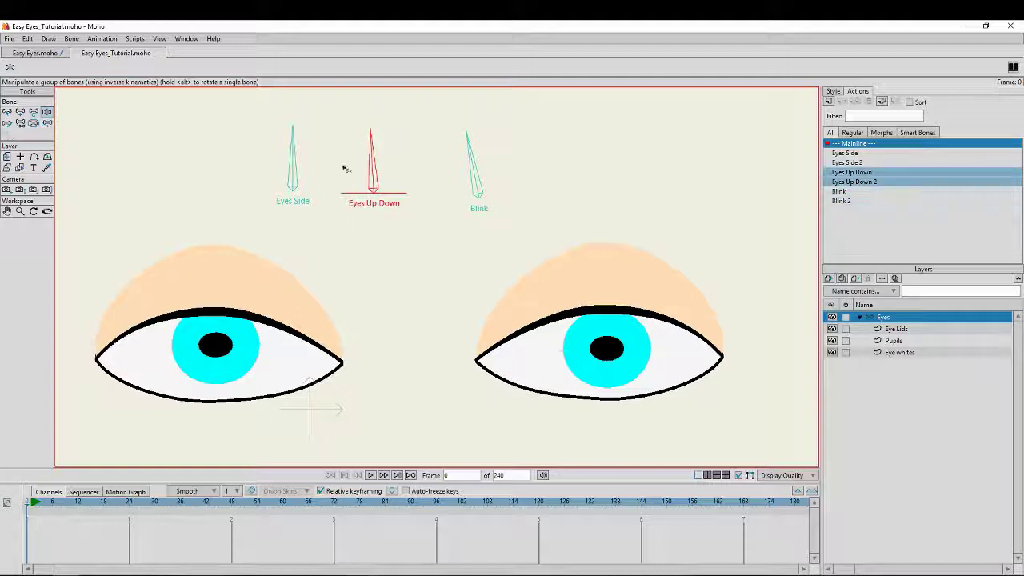
In the Blink 2 action at frame 120, pull down the lower midpoint of both eye whites
double_click(848, 202)
drag(31, 512, 539, 525)
click(912, 356)
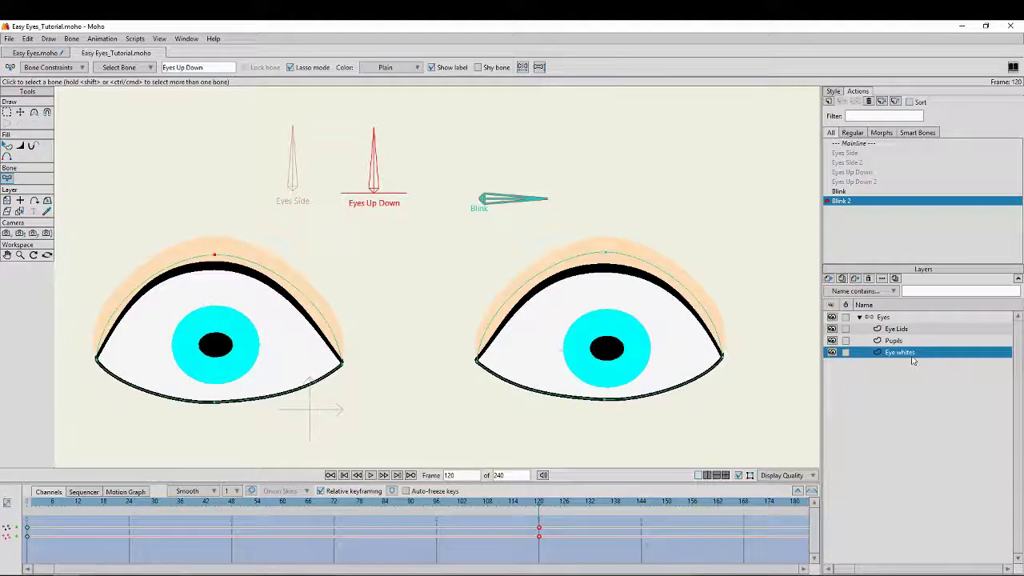
click(20, 112)
drag(214, 404, 214, 417)
drag(606, 403, 608, 419)
key(ctrl+a)
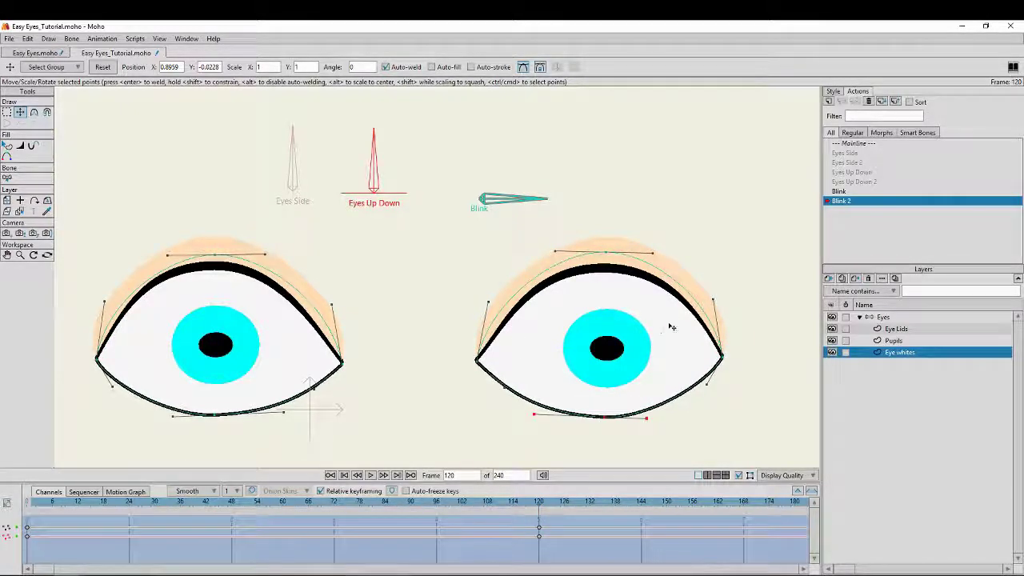